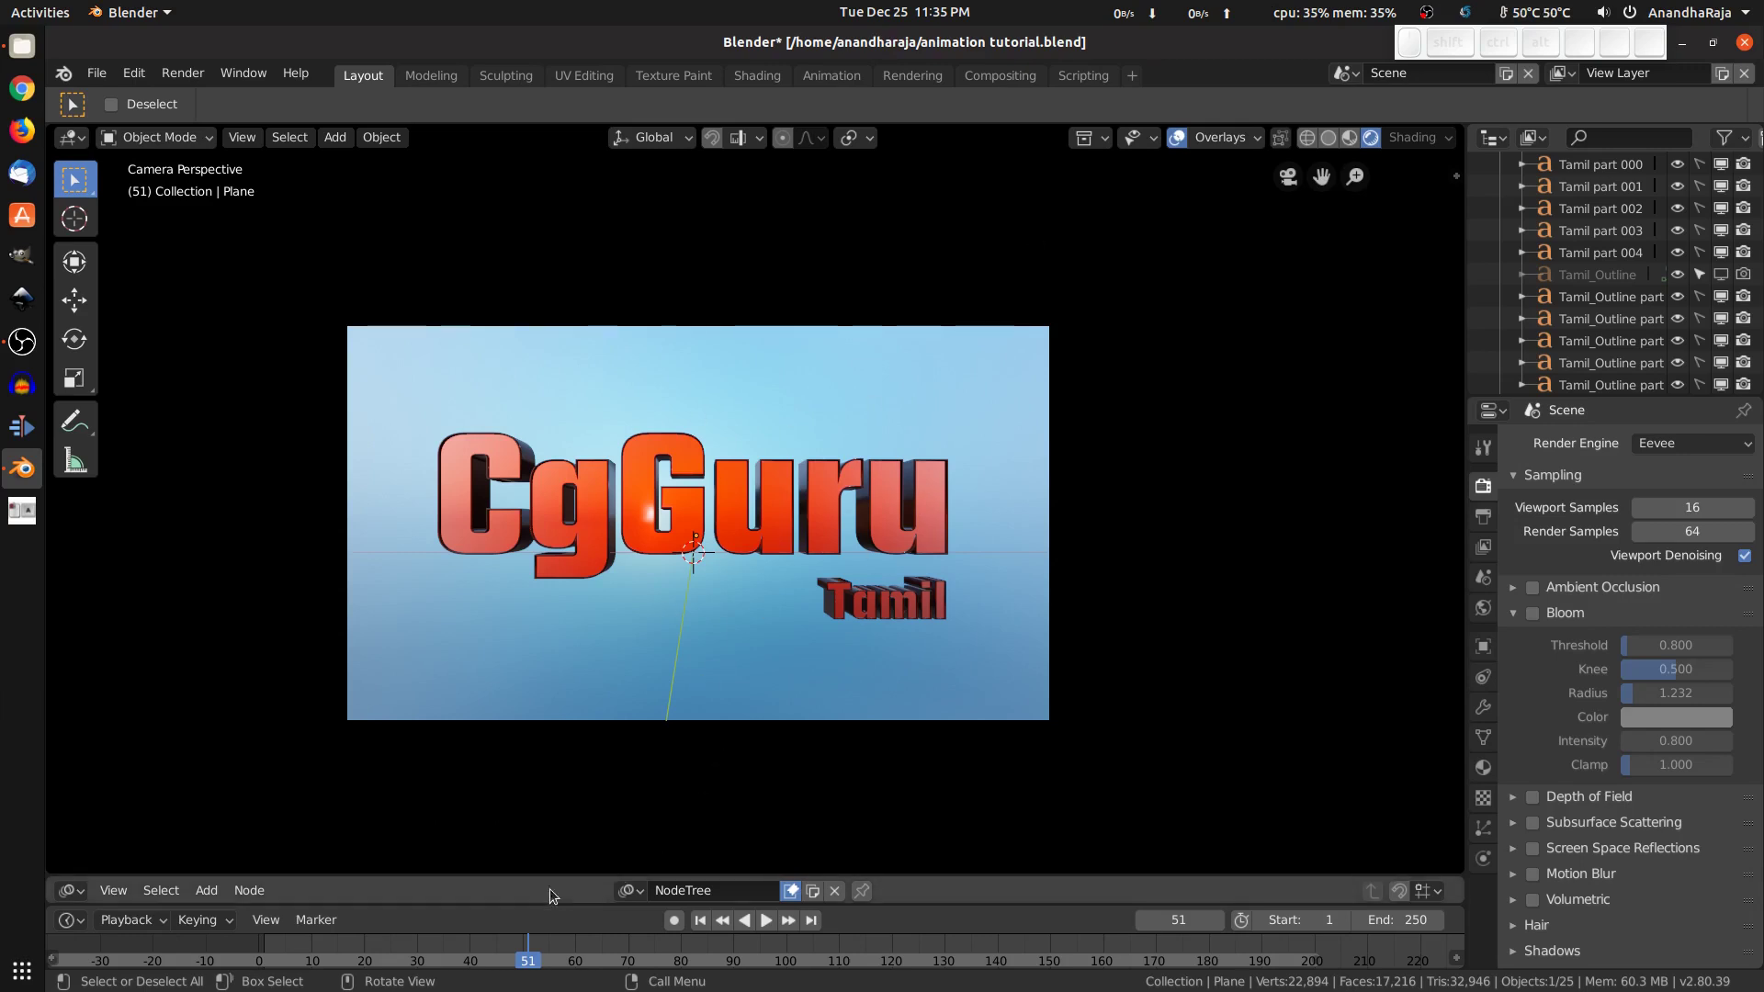
# Step: Move the playhead to frame 53 and set the animation's end frame to 53
pyautogui.click(487, 948)
pyautogui.press('space')
pyautogui.moveTo(487, 948); pyautogui.dragTo(539, 949)
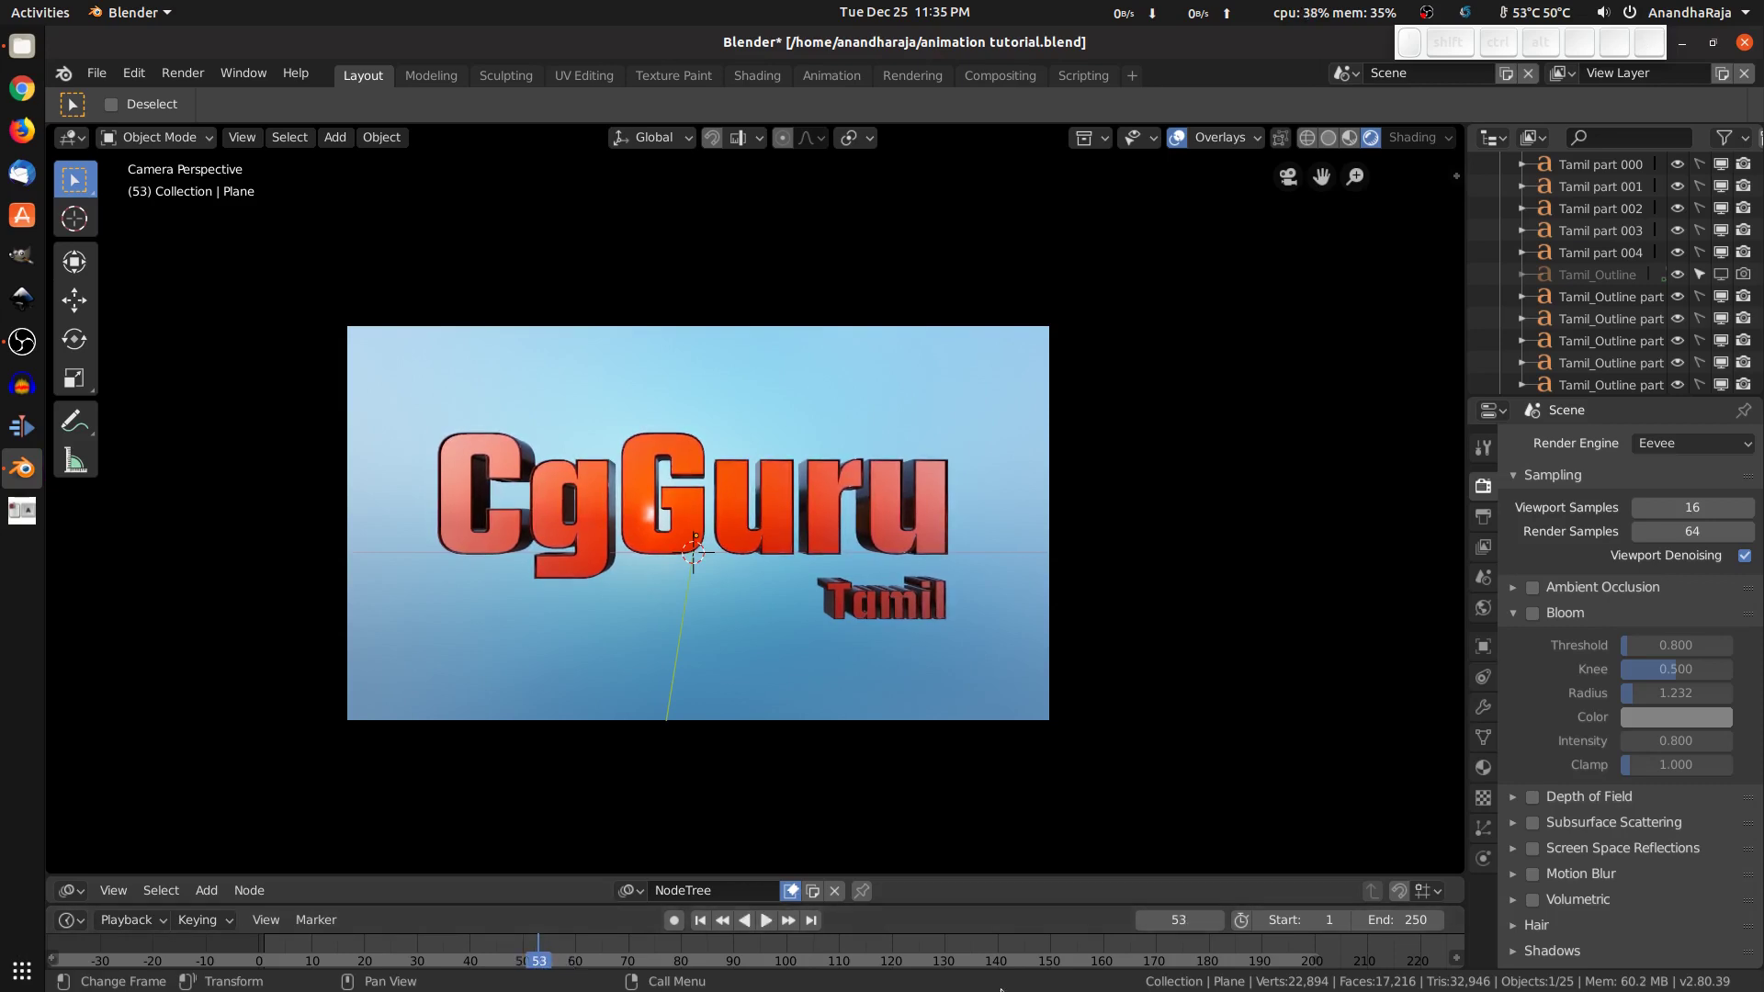
pyautogui.click(1395, 919)
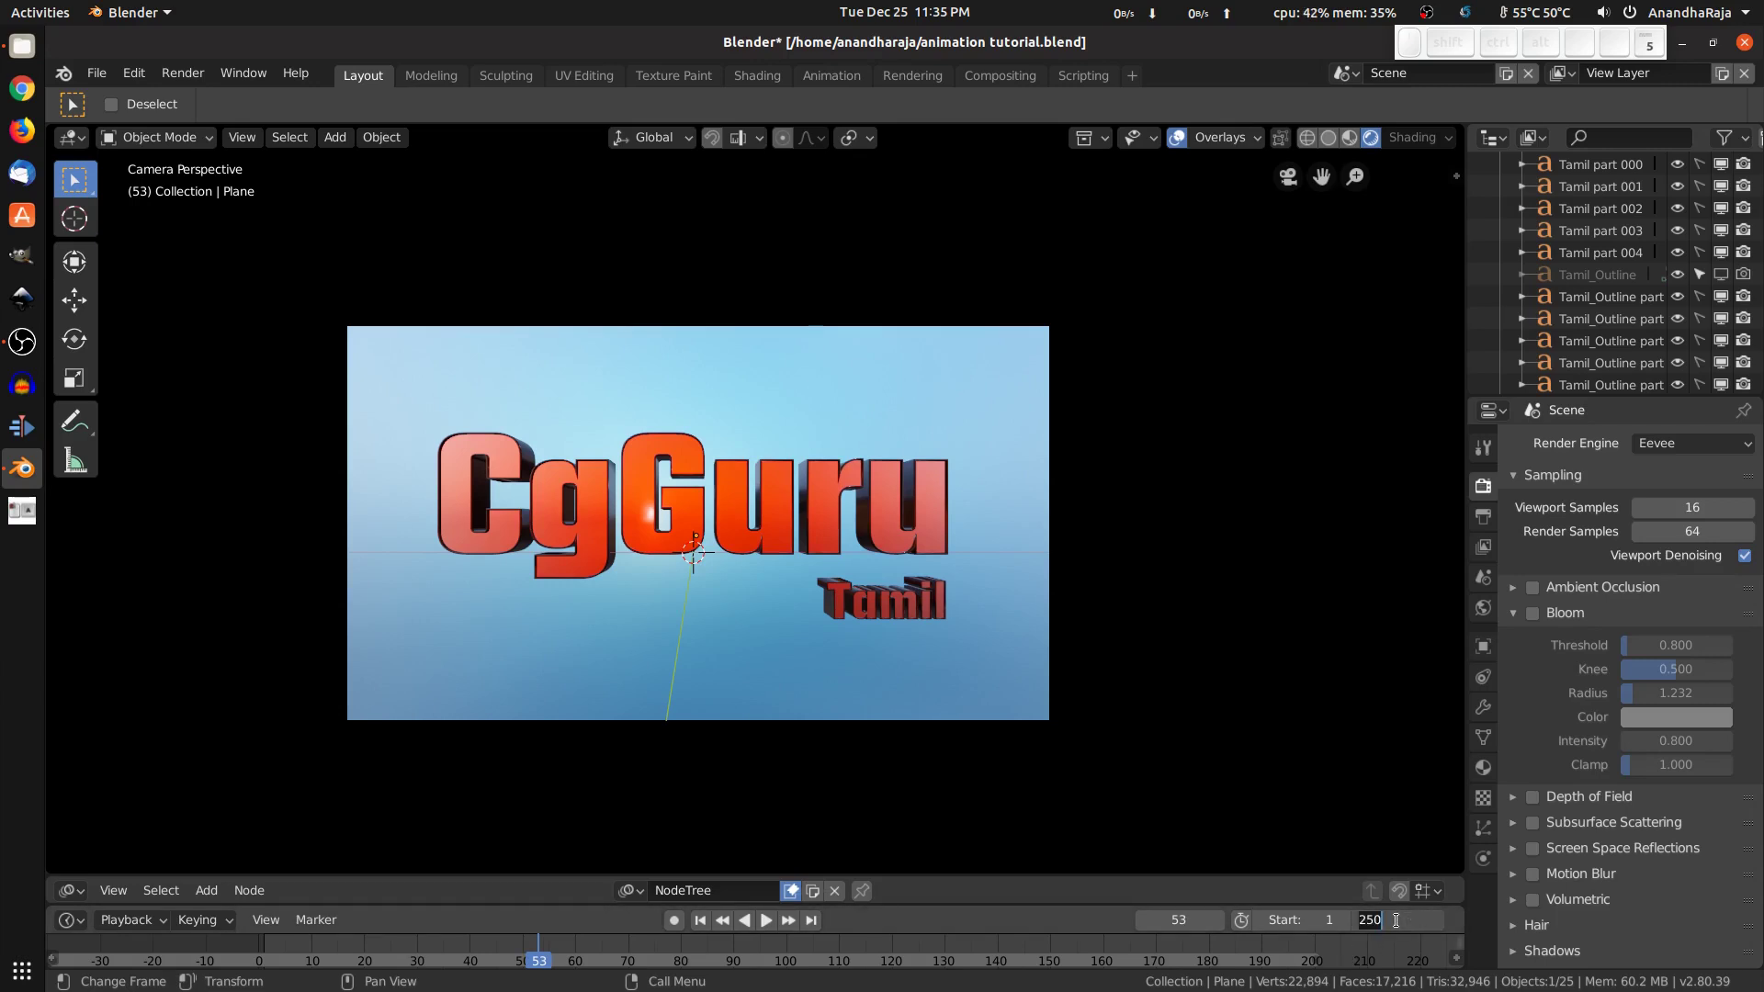
pyautogui.write('53')
pyautogui.press('Return')
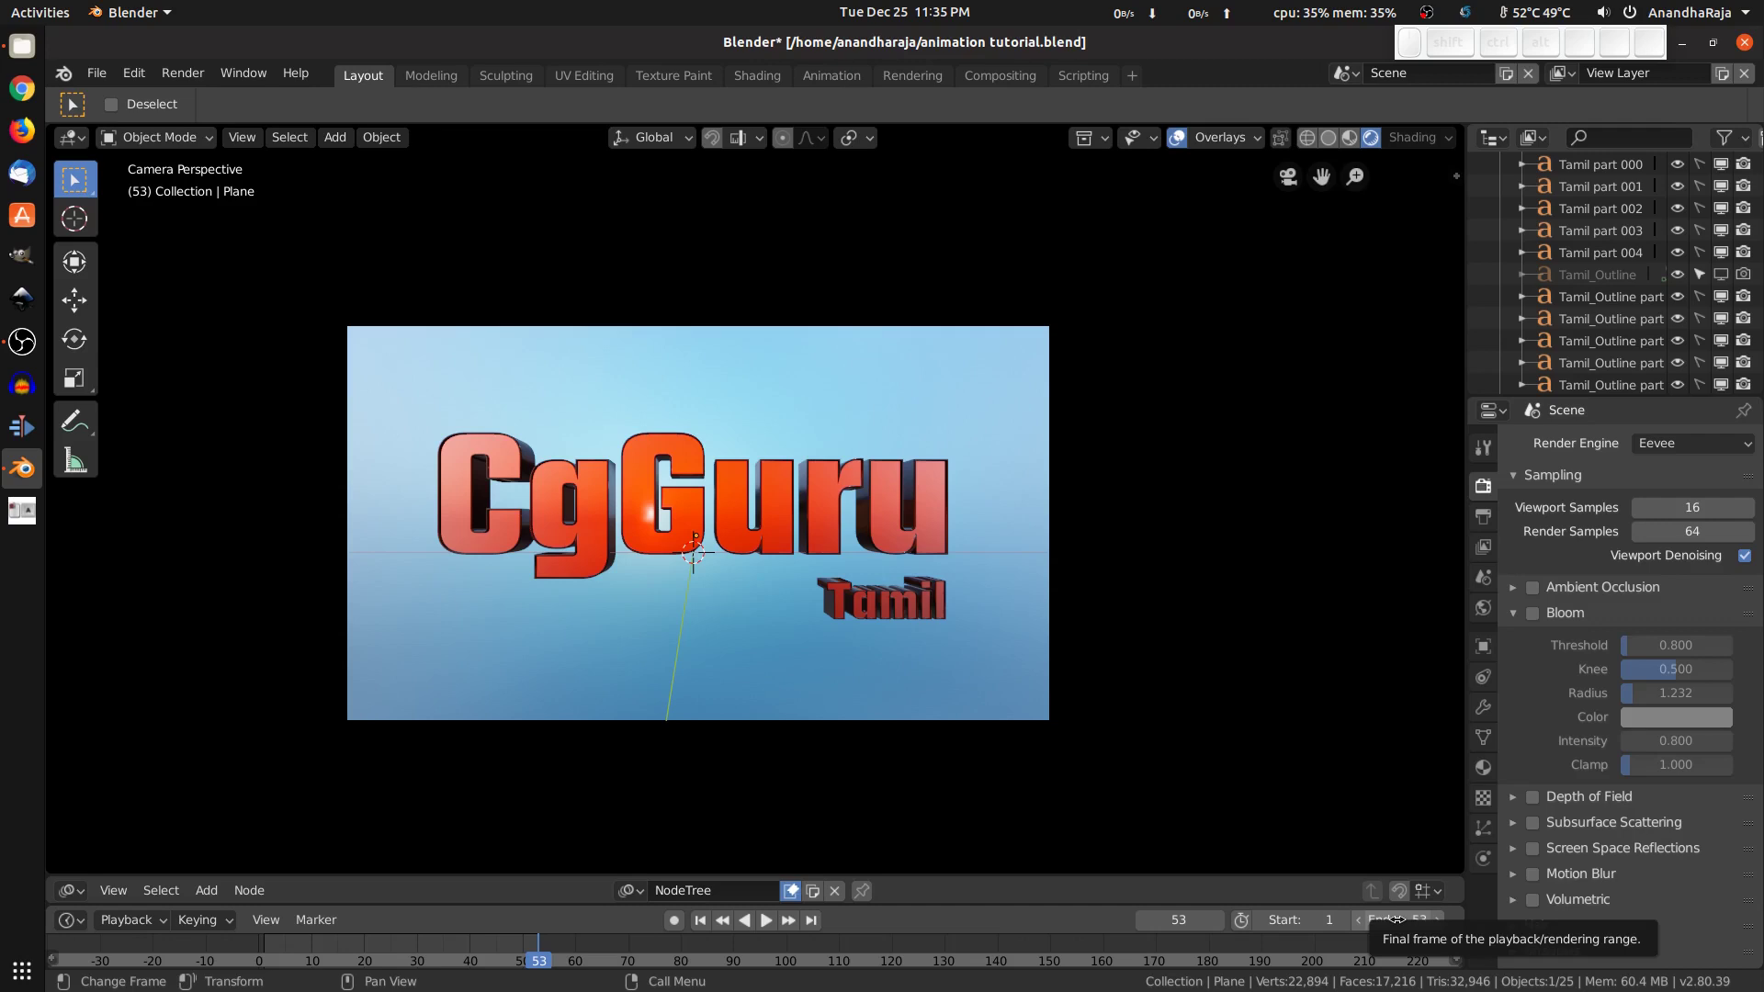
# Step: Play the text animation backwards to review it, and park the playhead at frame 16
pyautogui.press('Right')
pyautogui.press('Right')
pyautogui.press('Right')
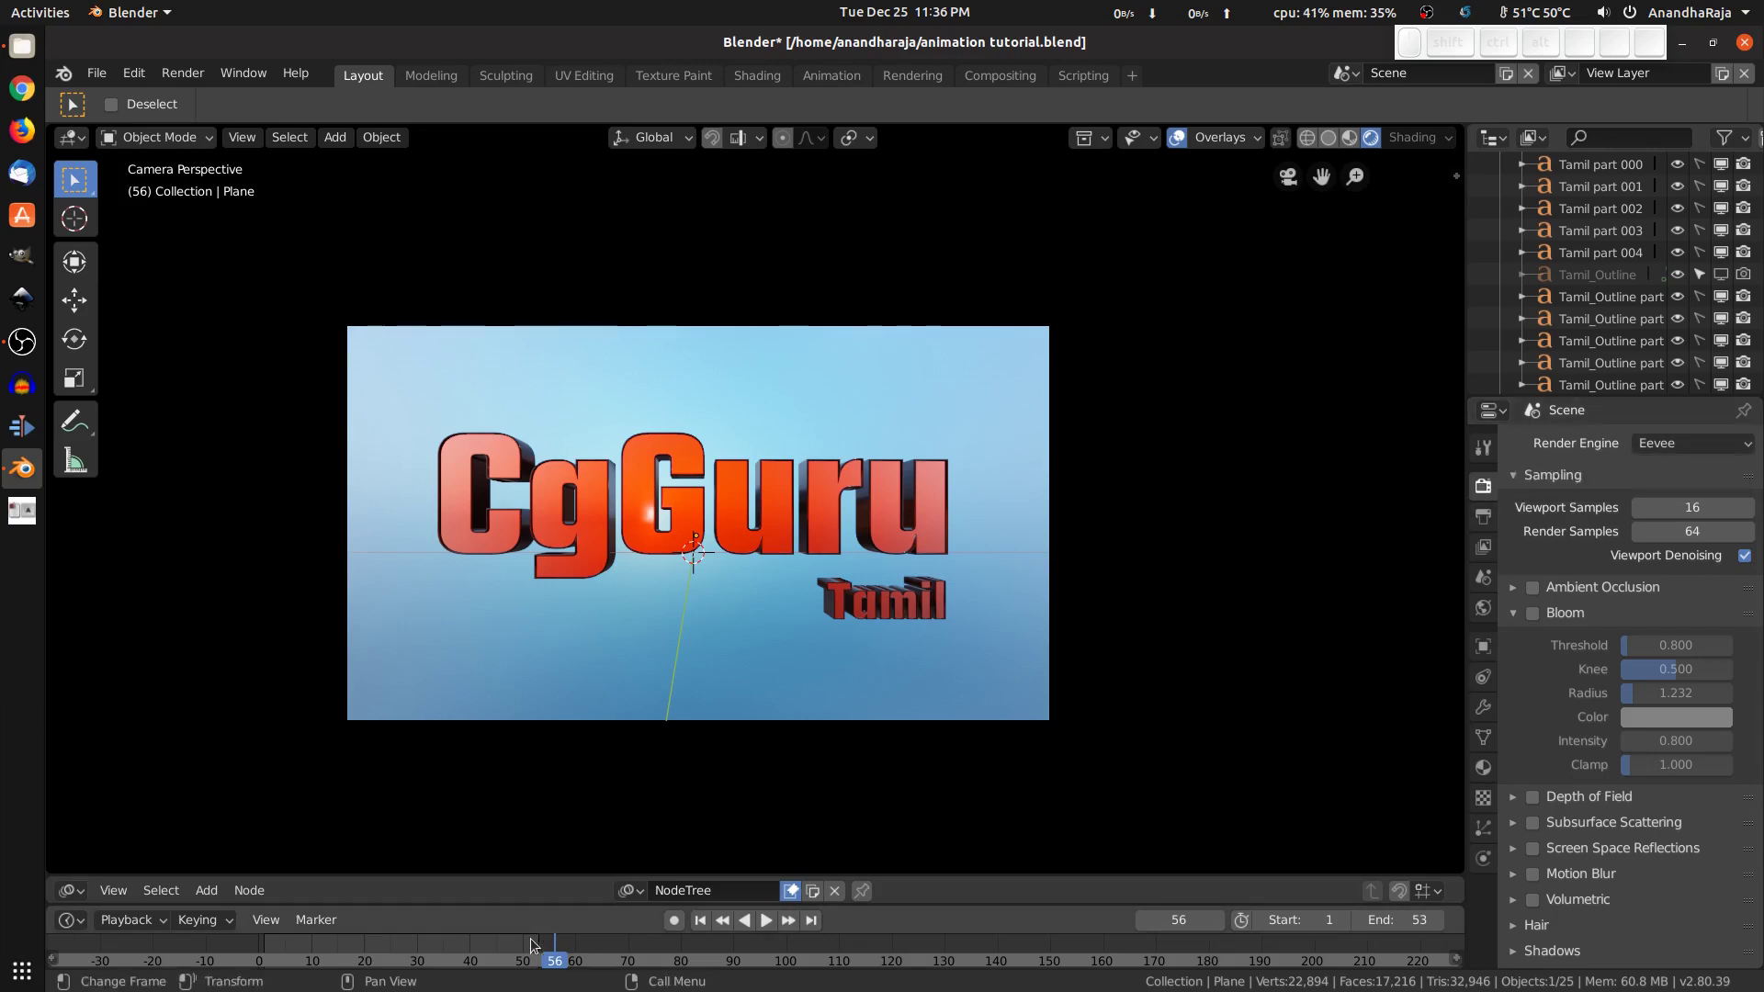
pyautogui.hotkey('shift', 'ctrl', 'space')
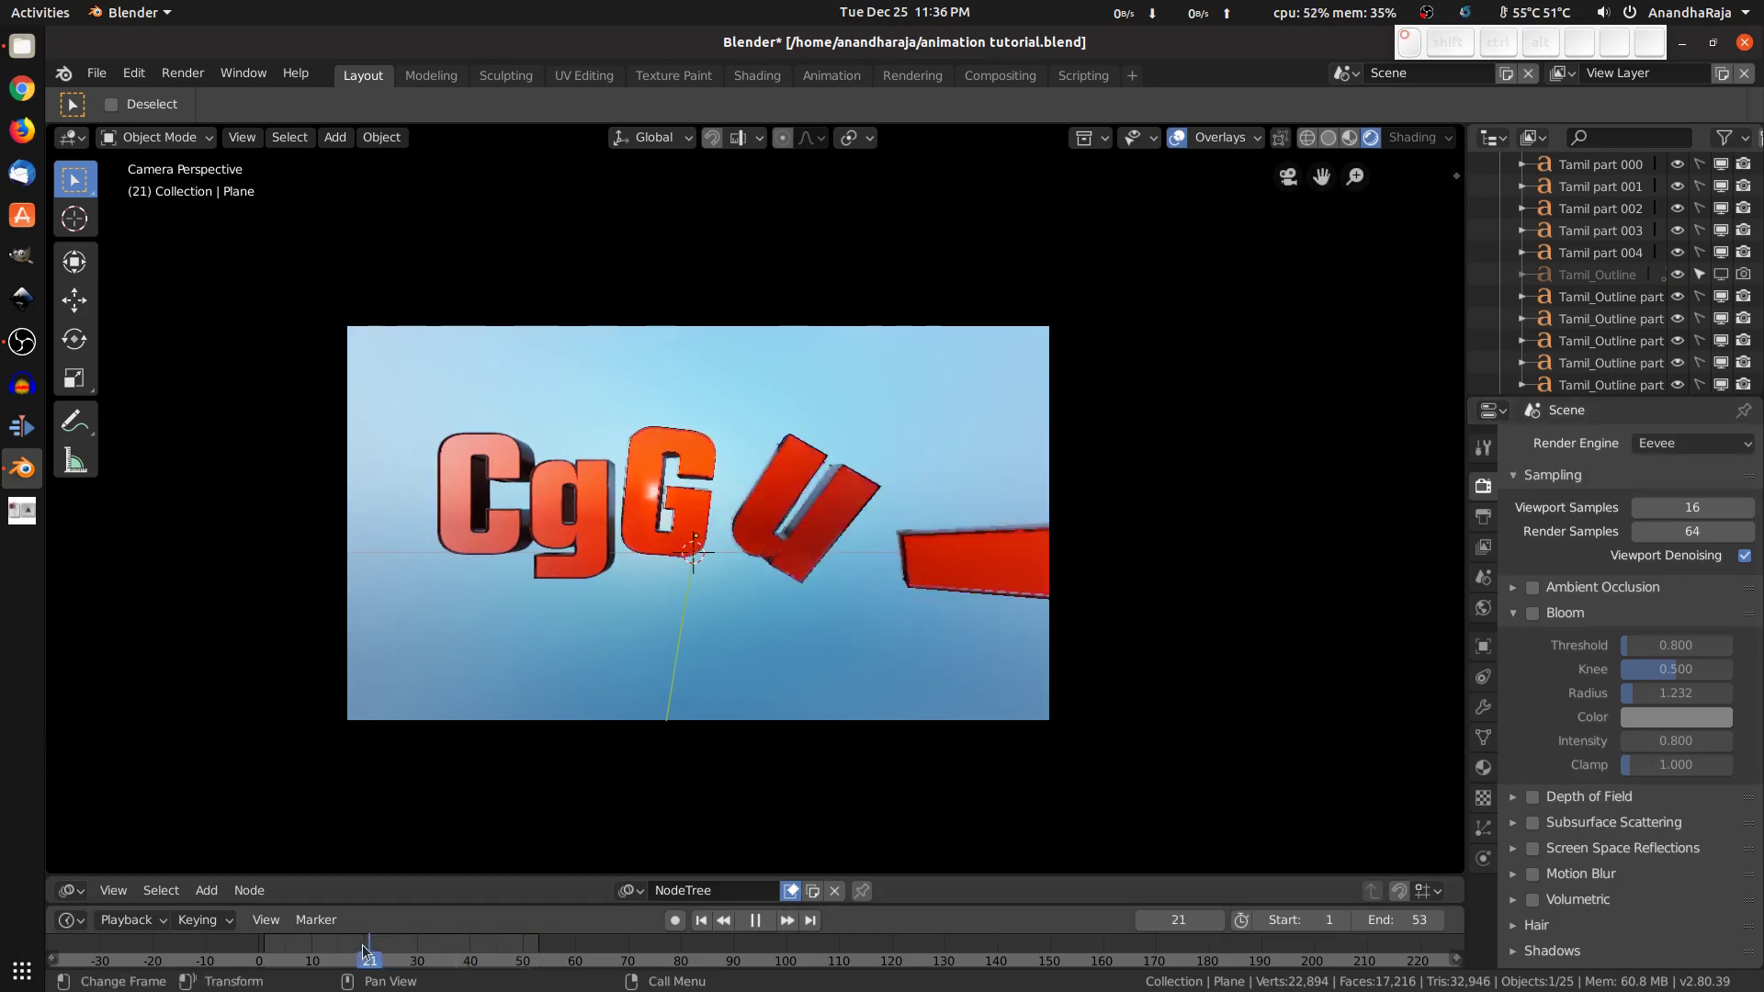
pyautogui.press('space')
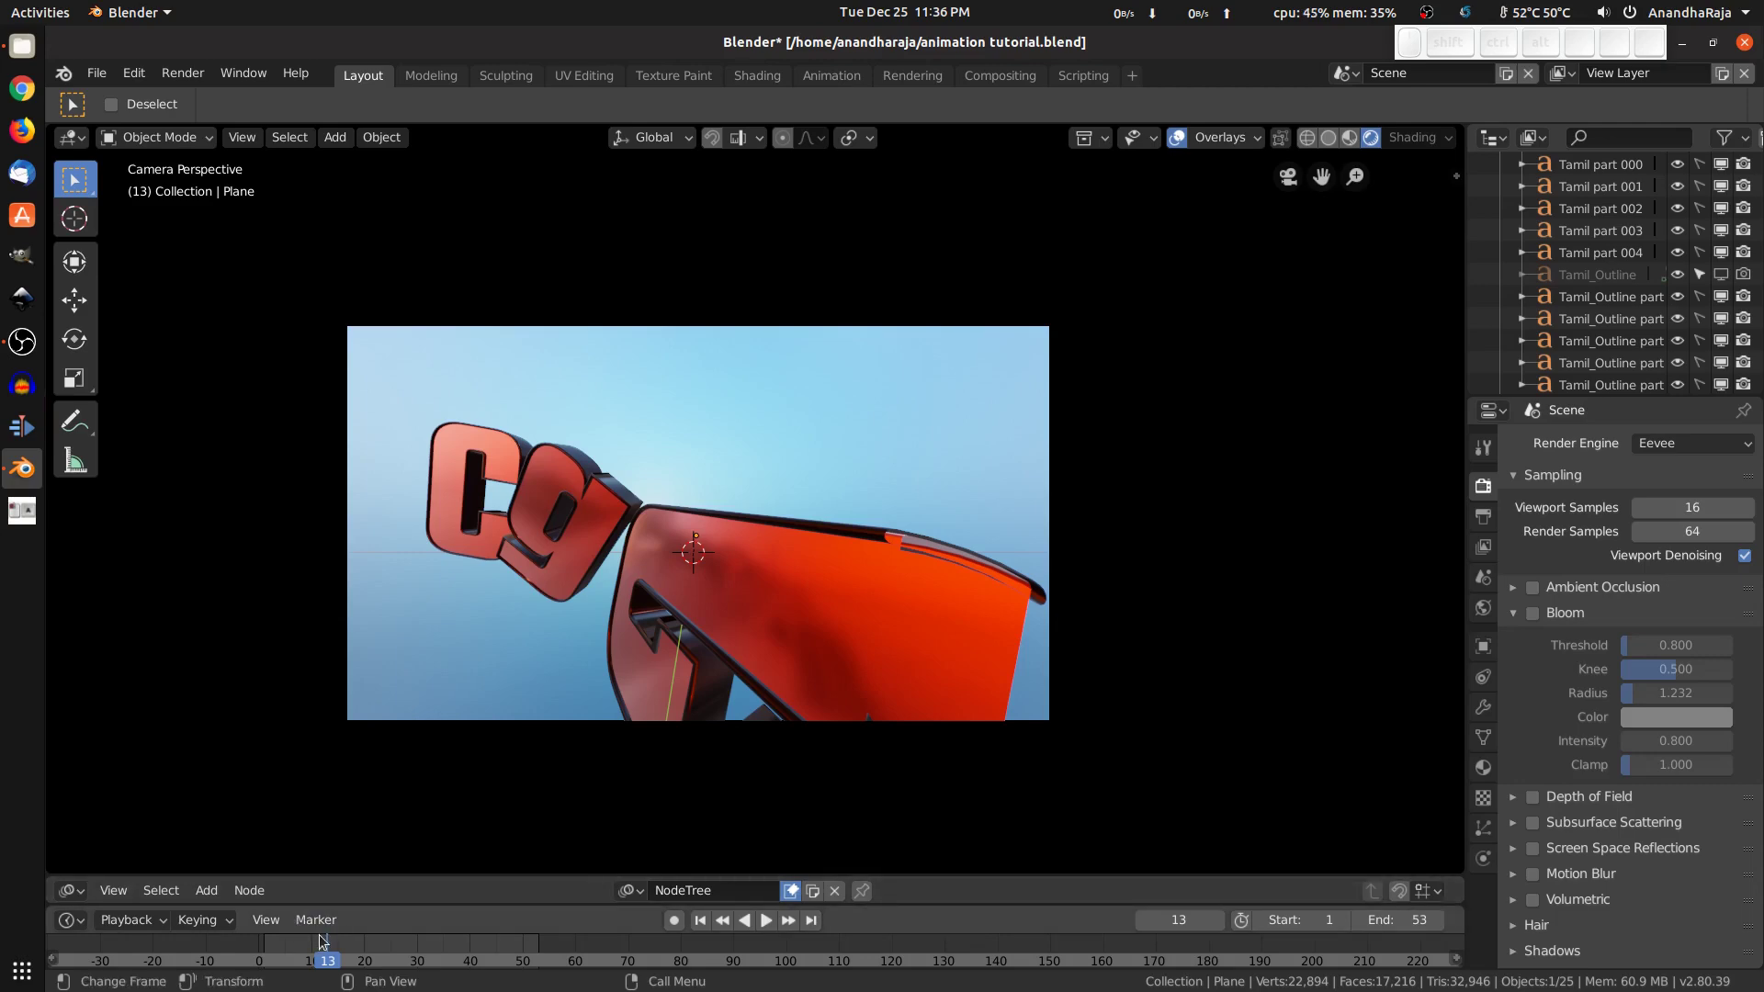
pyautogui.hotkey('shift', 'ctrl', 'space')
pyautogui.moveTo(294, 961); pyautogui.dragTo(342, 960)
# Step: Preview the scene with the Cycles render engine and return to Eevee
pyautogui.click(1690, 442)
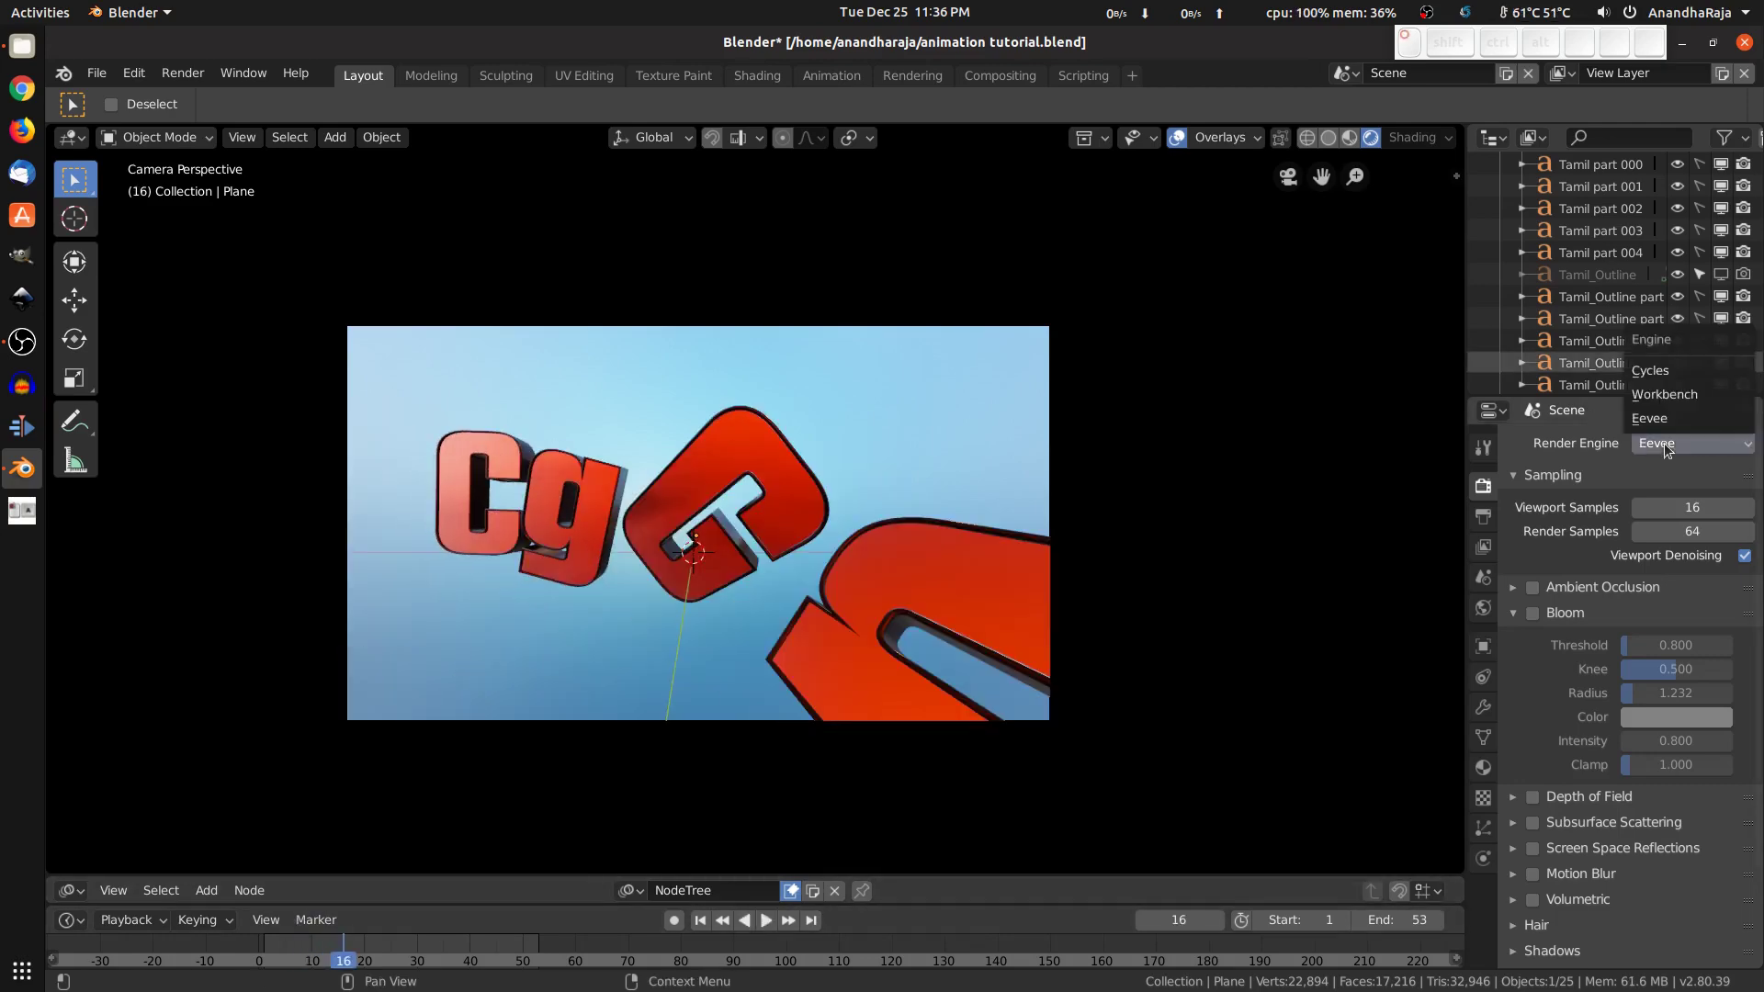
pyautogui.click(1672, 372)
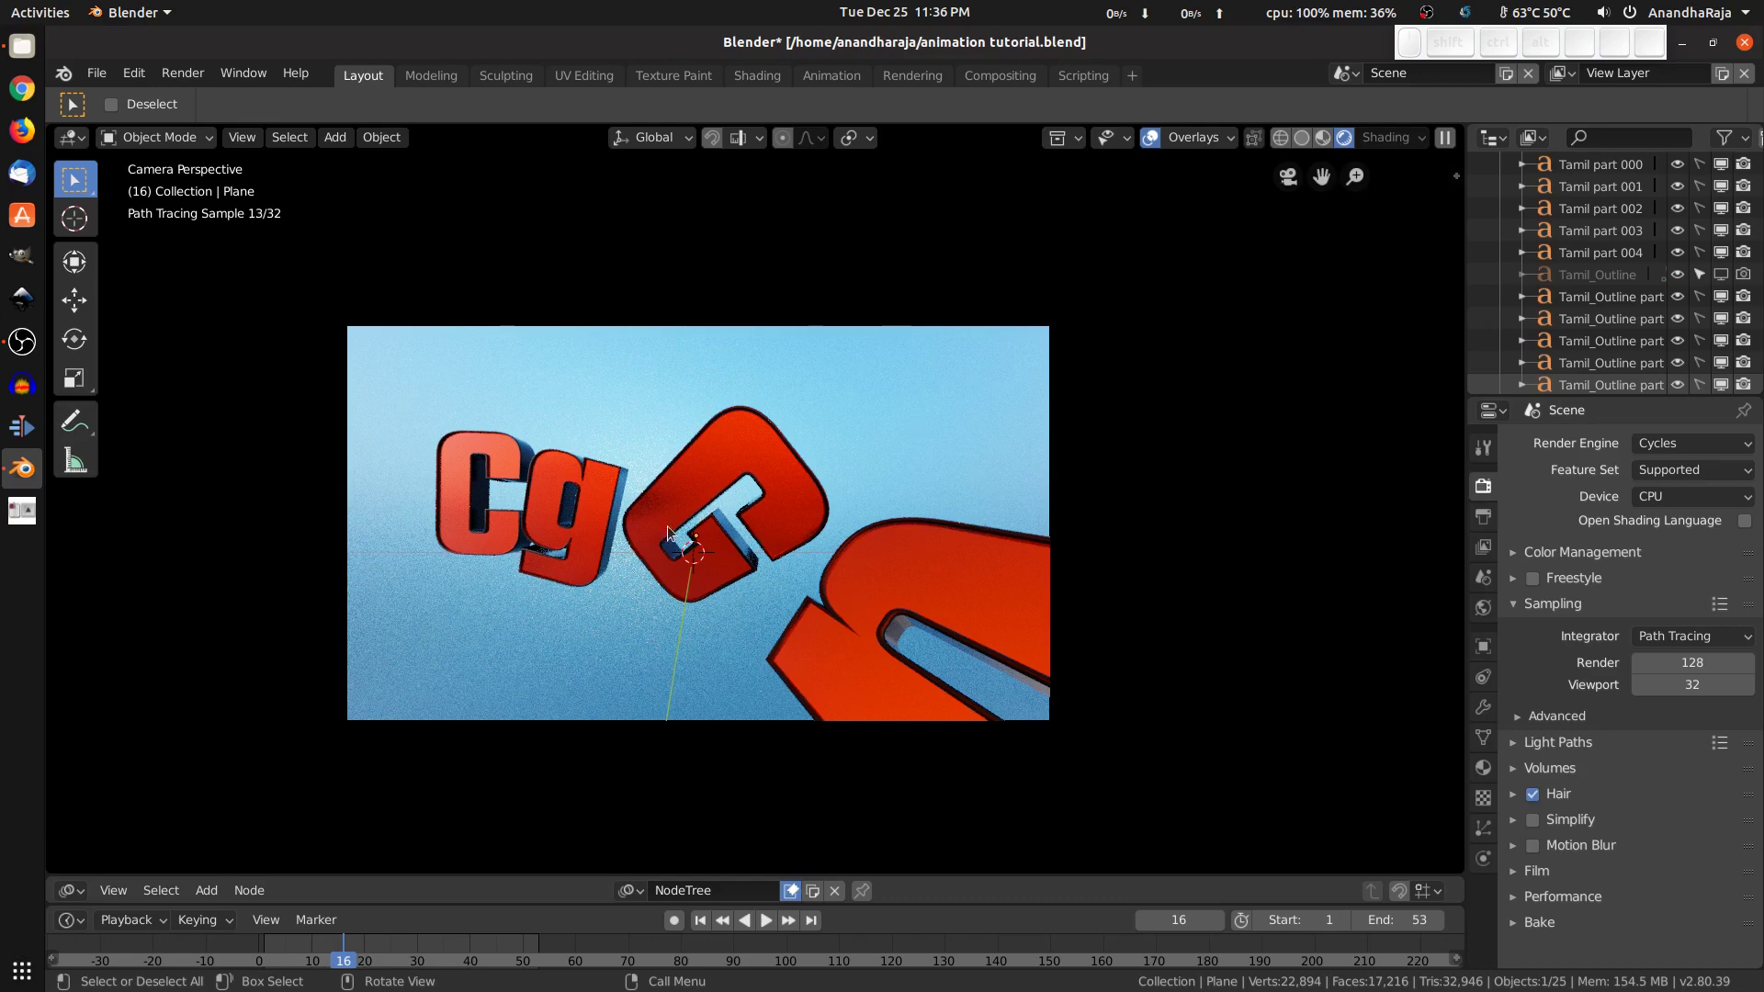
pyautogui.click(1654, 443)
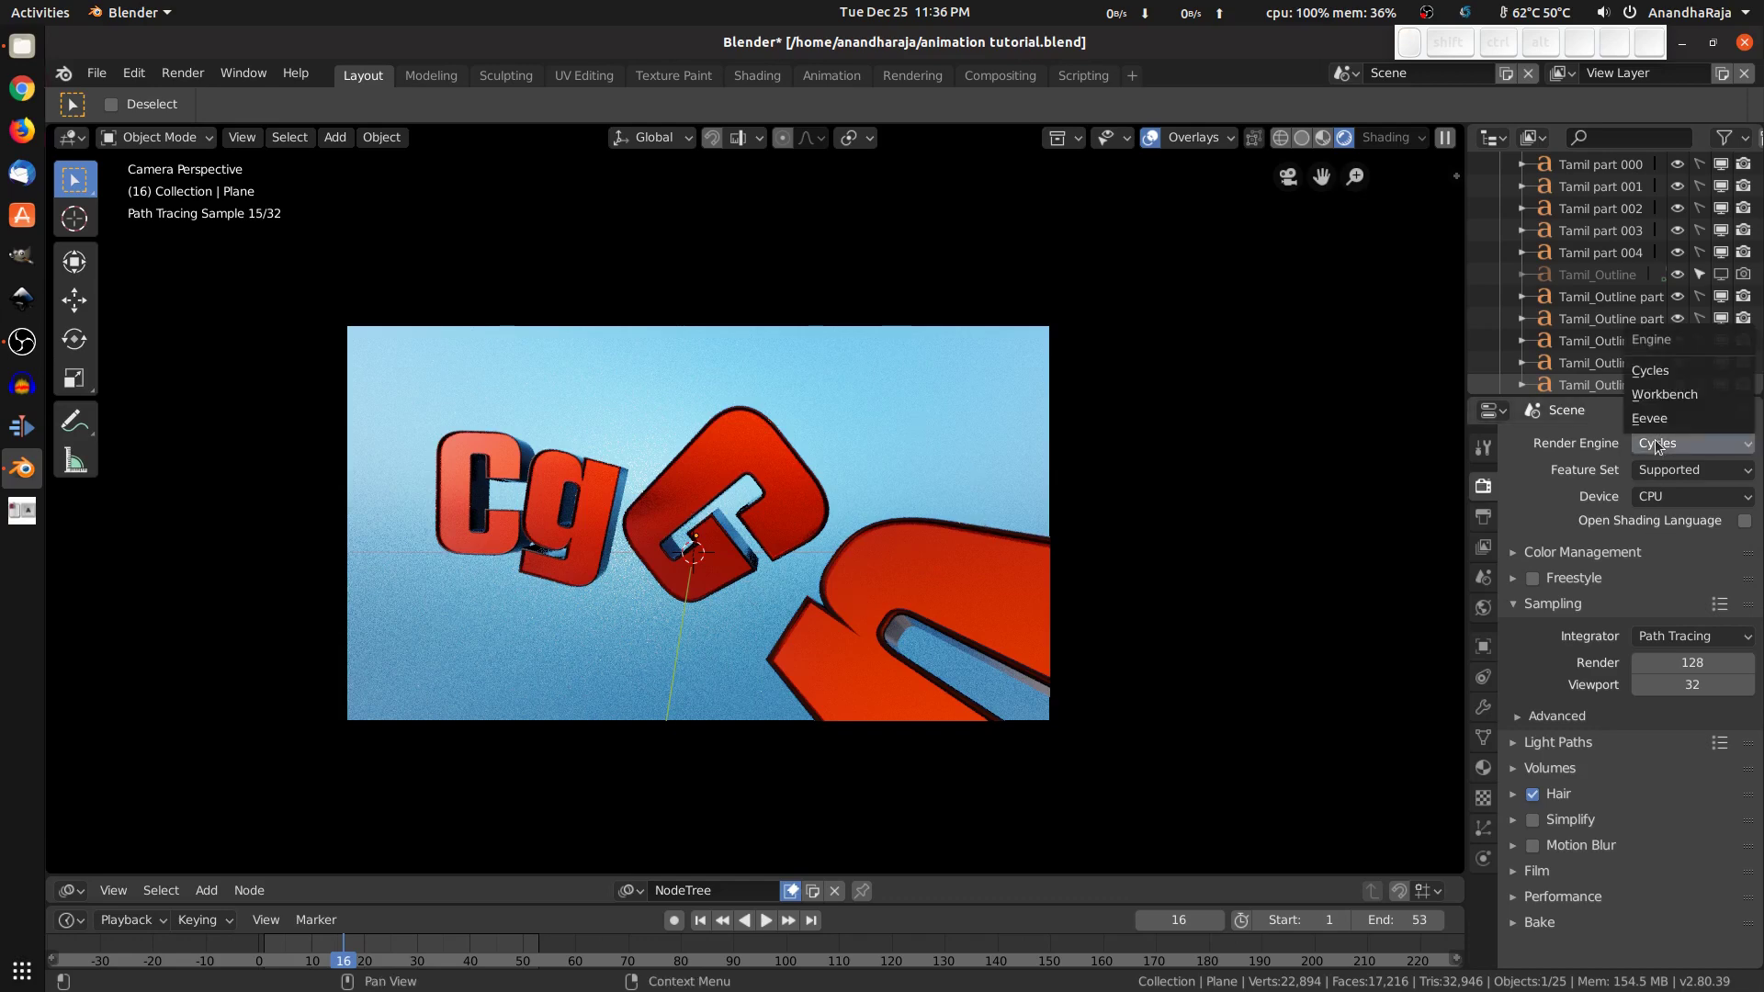
pyautogui.click(1668, 413)
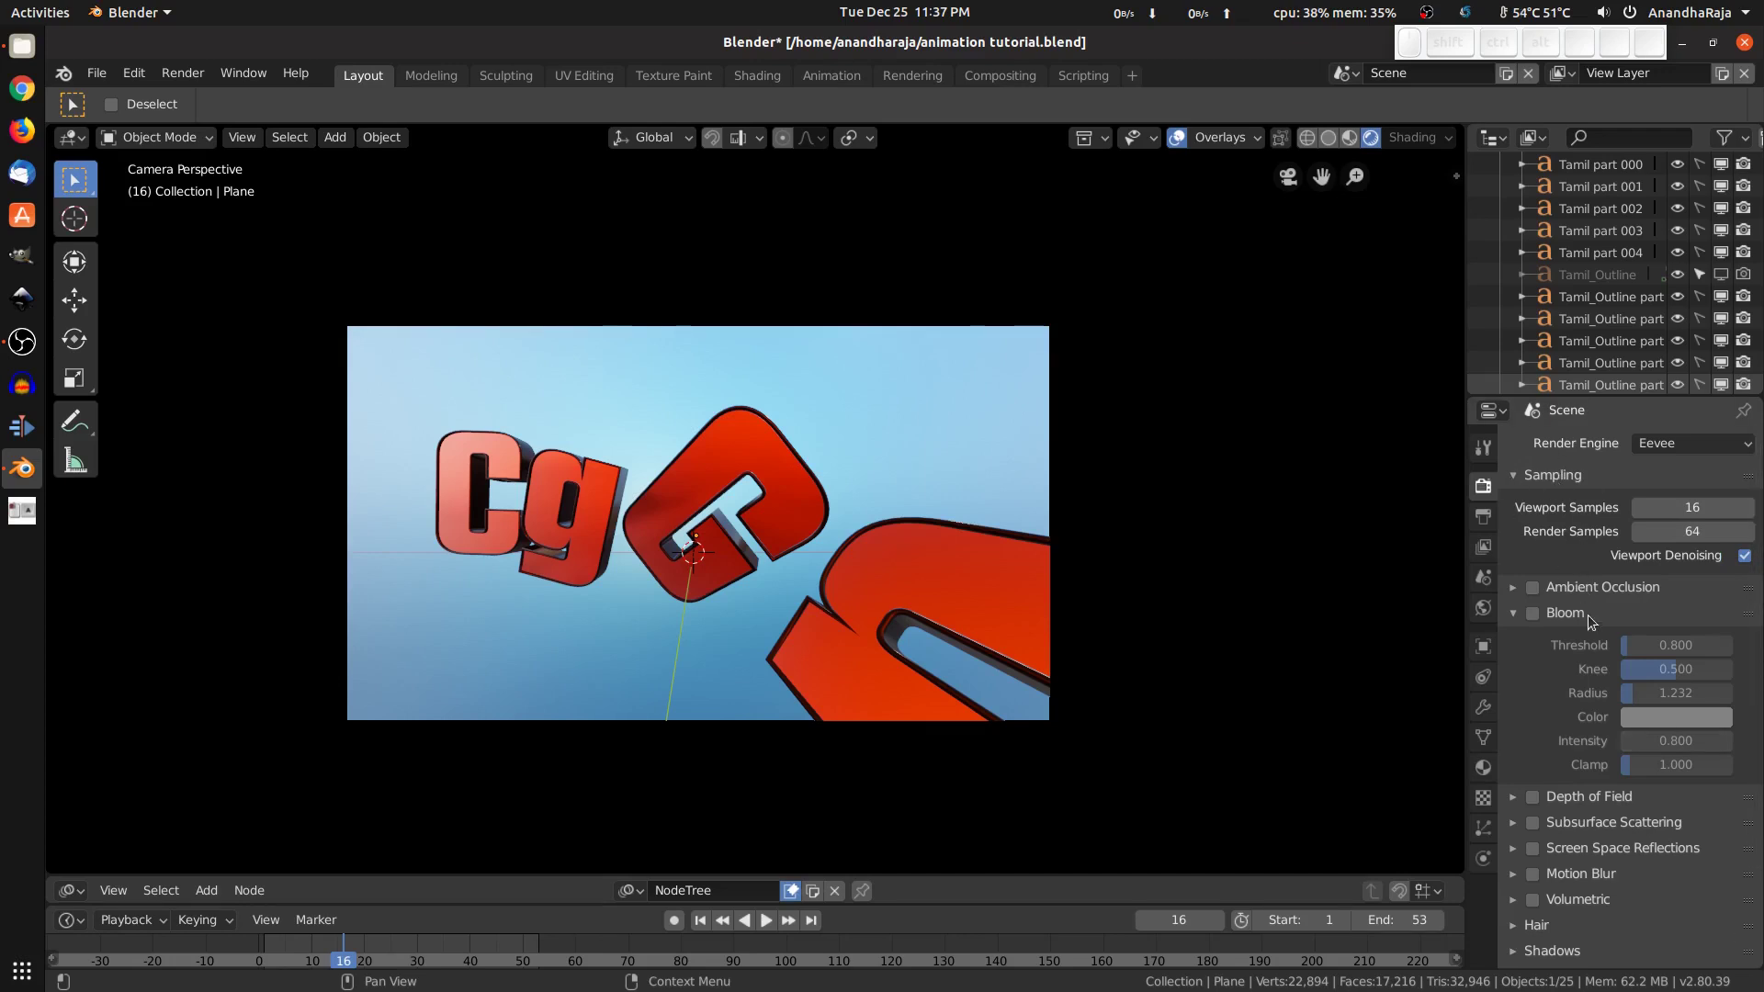
# Step: In the output properties, confirm the render resolution scale at 100%
pyautogui.click(1483, 520)
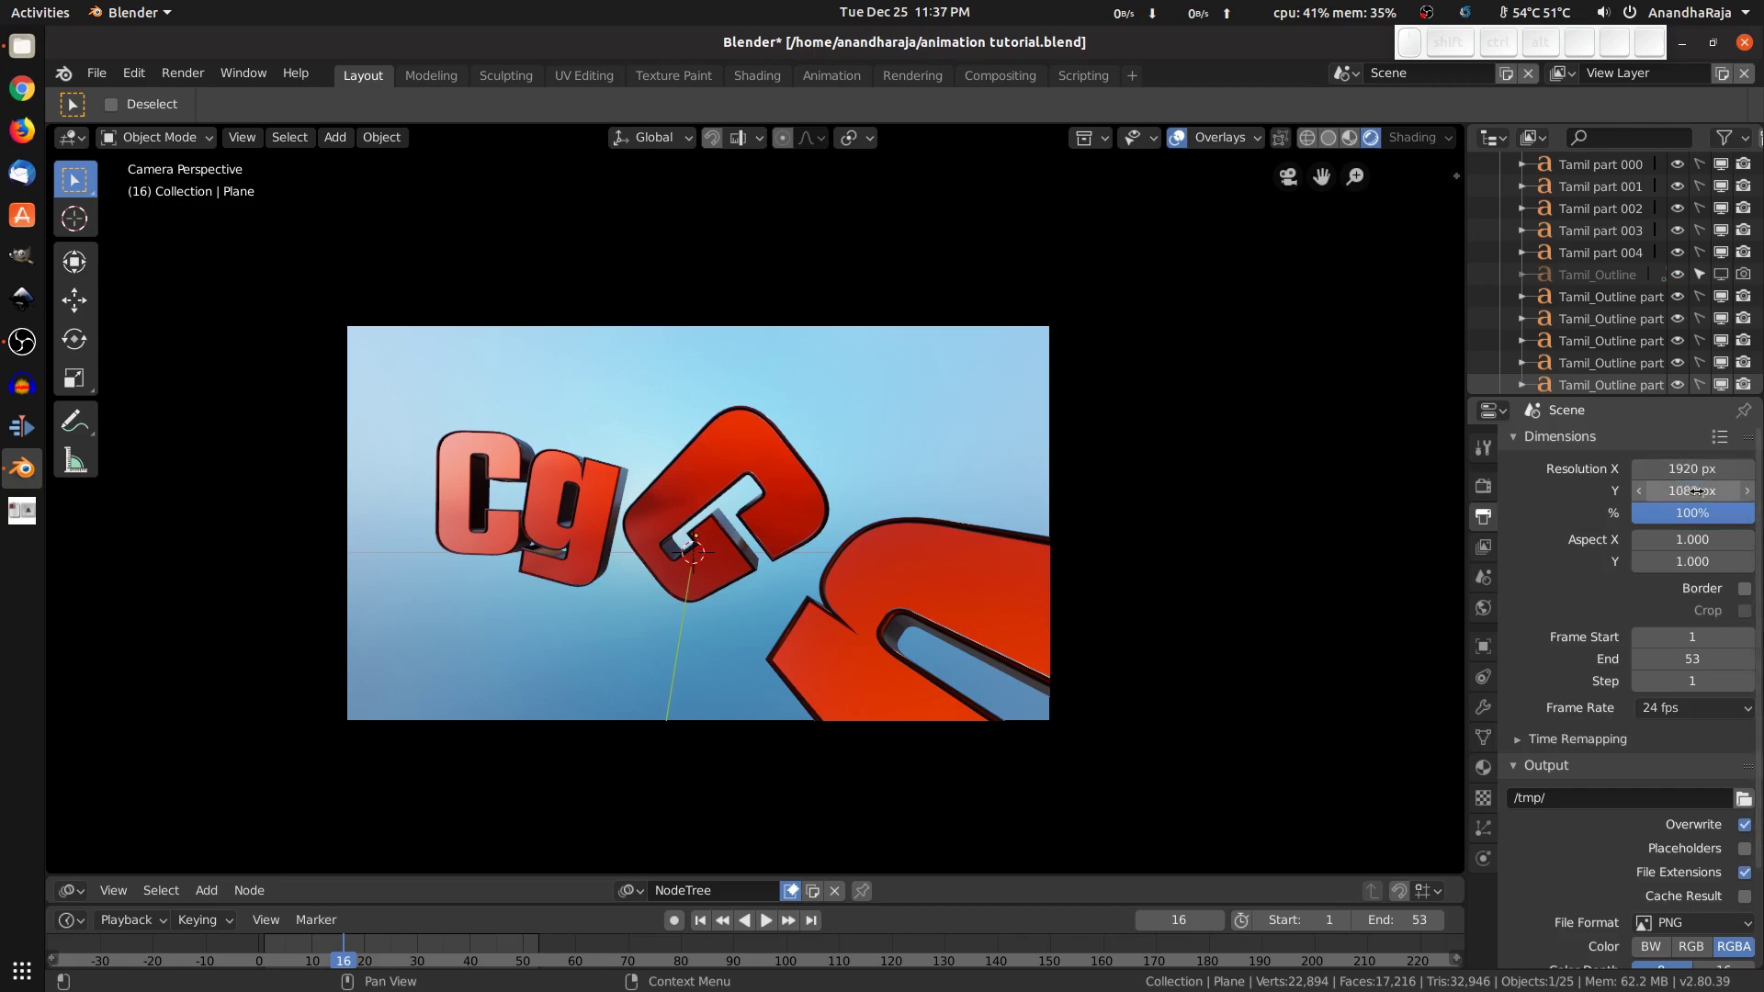
pyautogui.click(1683, 512)
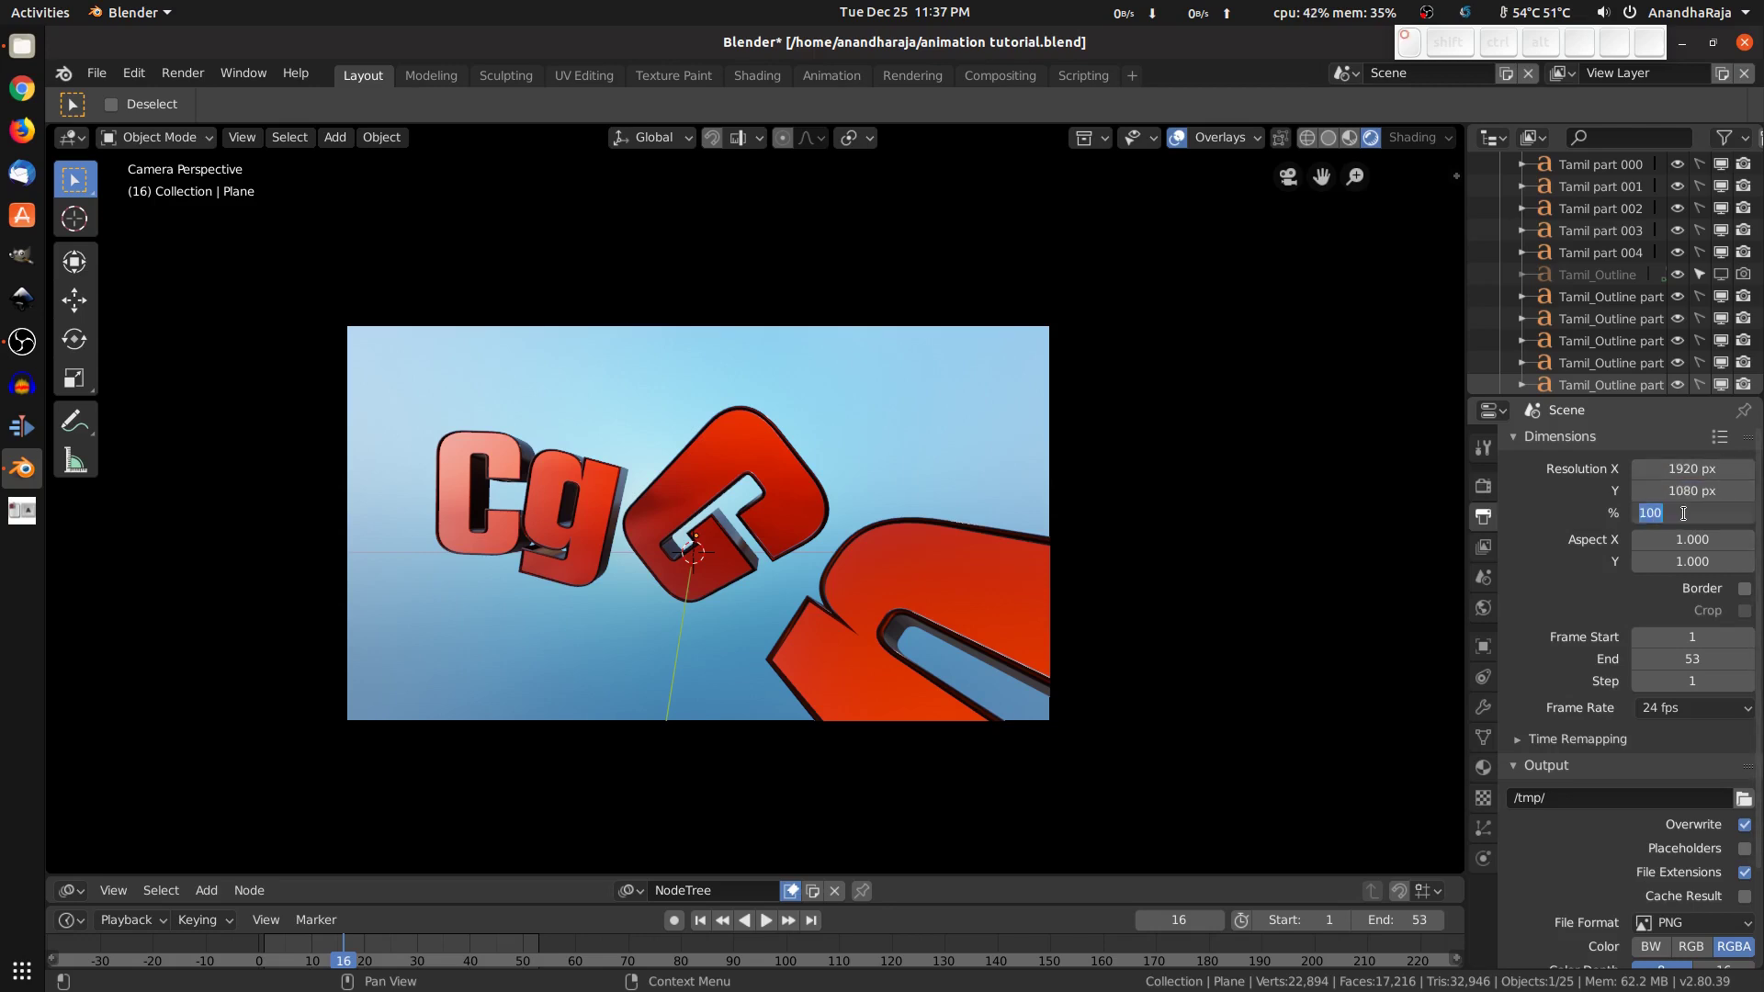
pyautogui.press('Return')
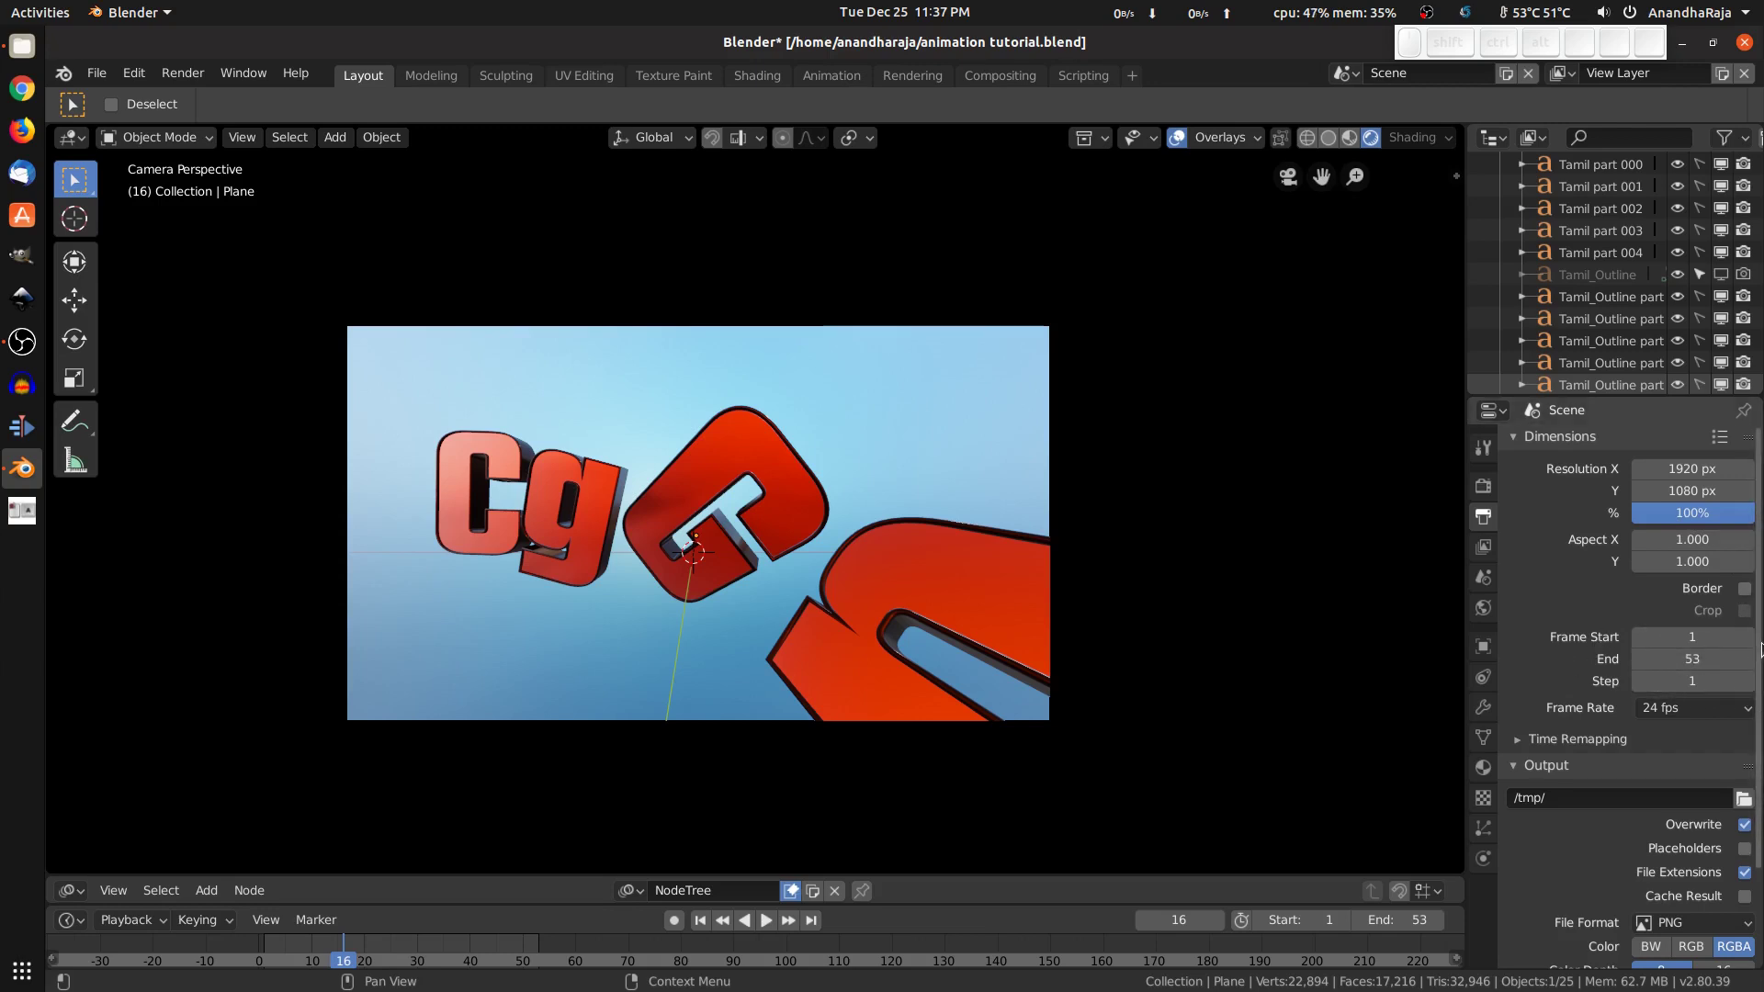
# Step: Set the render output path to the Animation folder on the Desktop
pyautogui.scroll(-2, 1761, 721)
pyautogui.scroll(-2, 1761, 721)
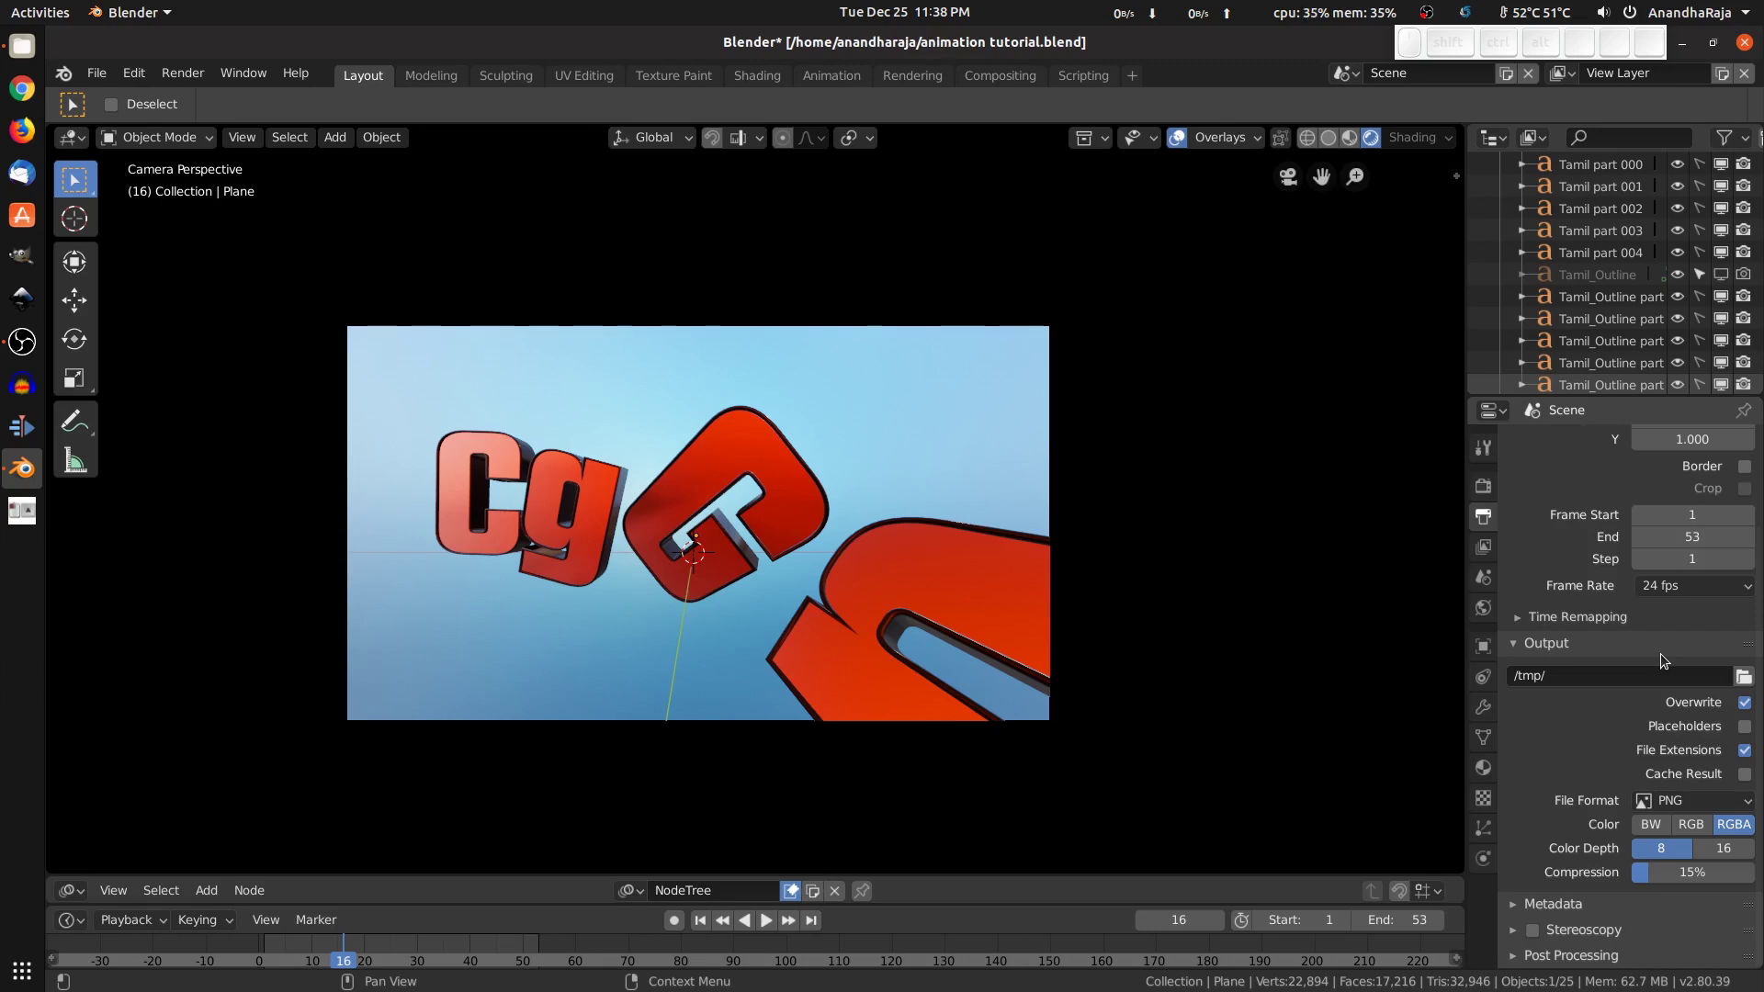
pyautogui.click(1740, 677)
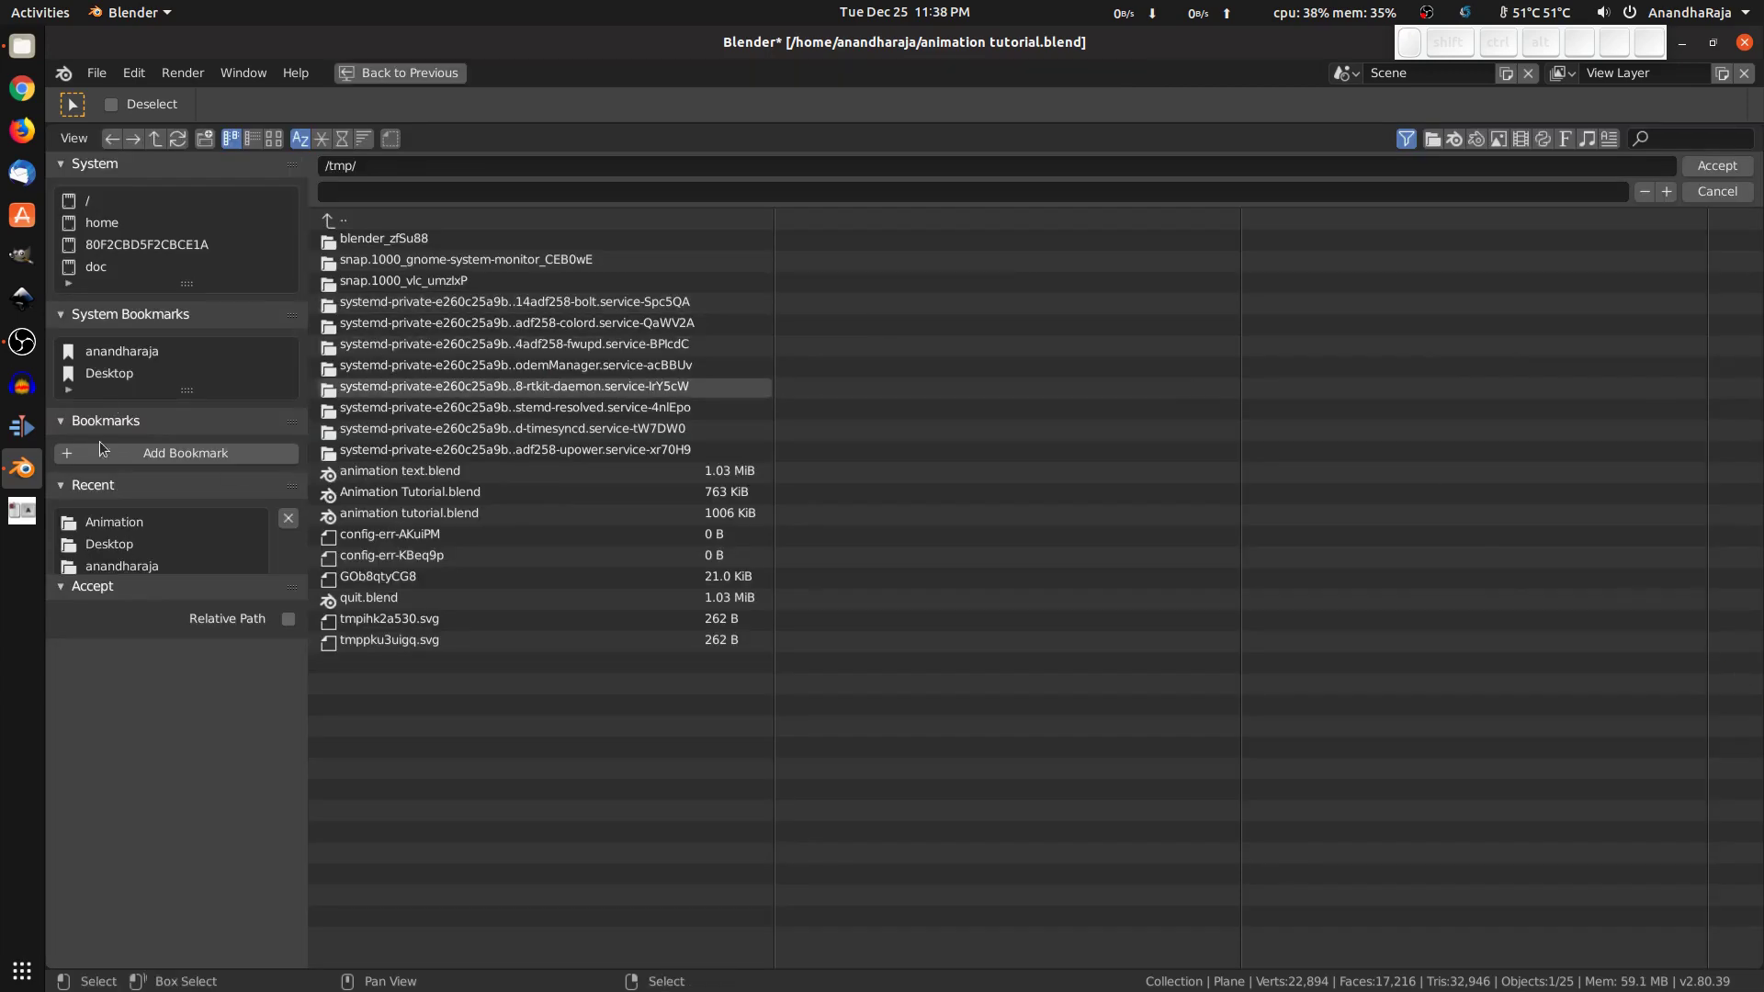
pyautogui.click(108, 371)
pyautogui.doubleClick(410, 239)
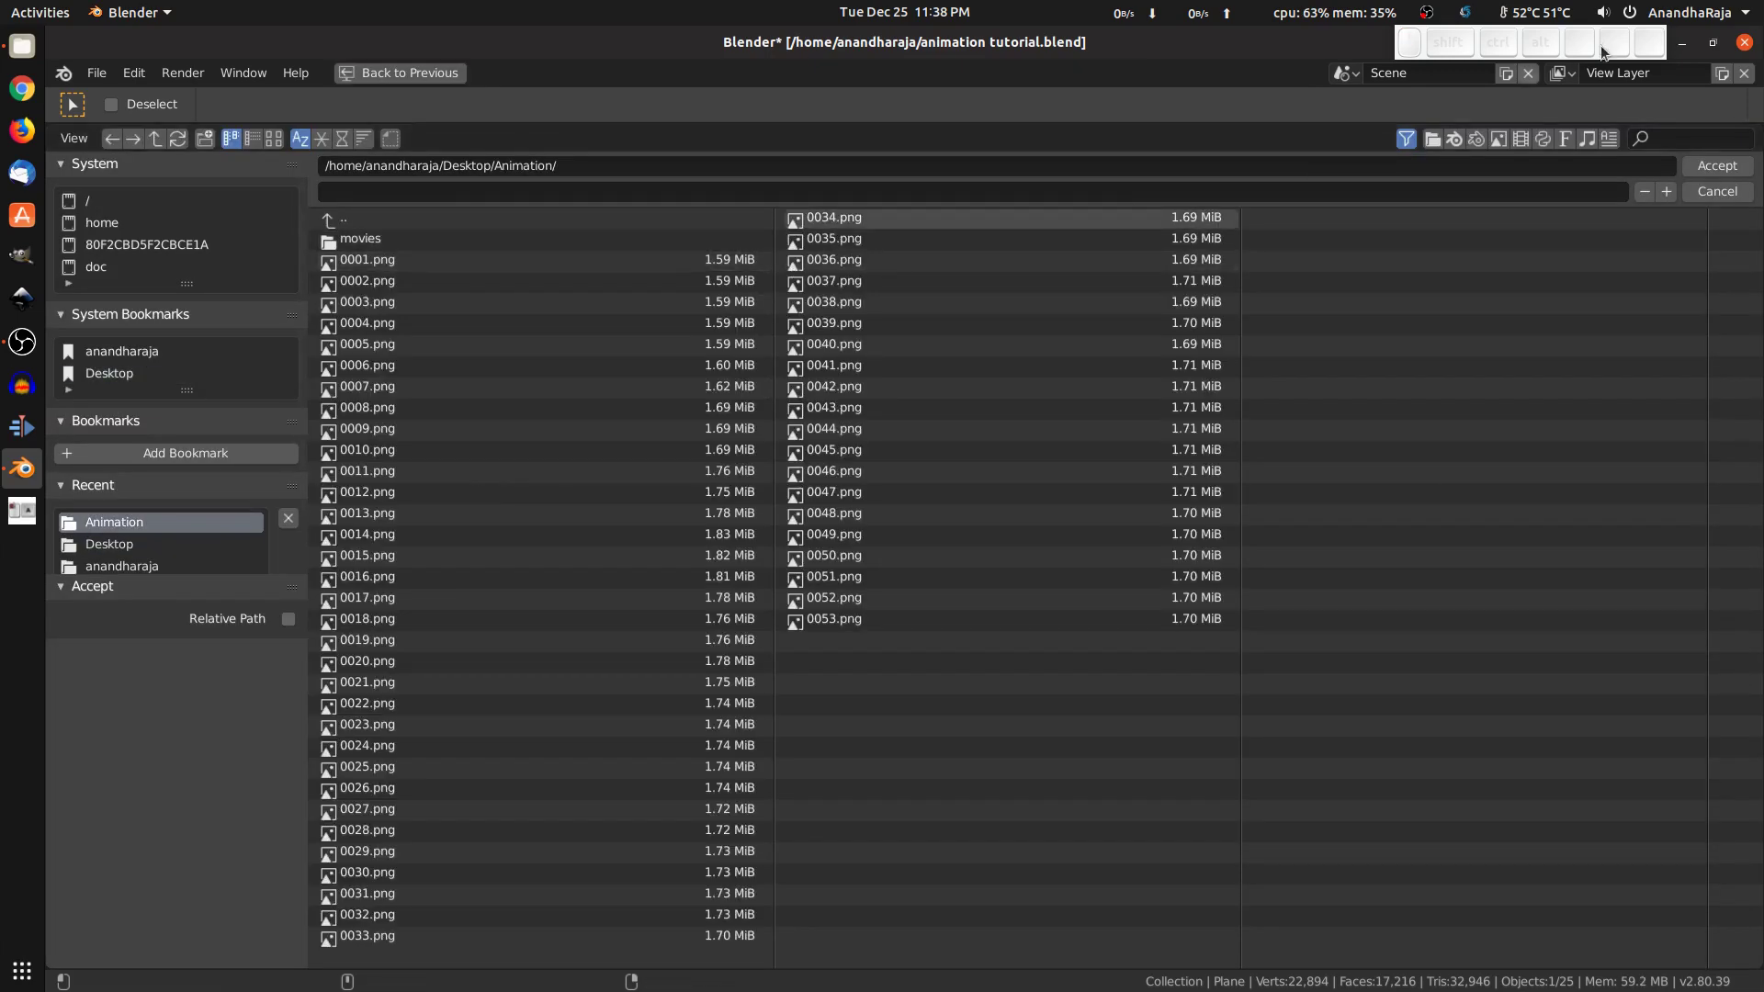
pyautogui.click(1717, 167)
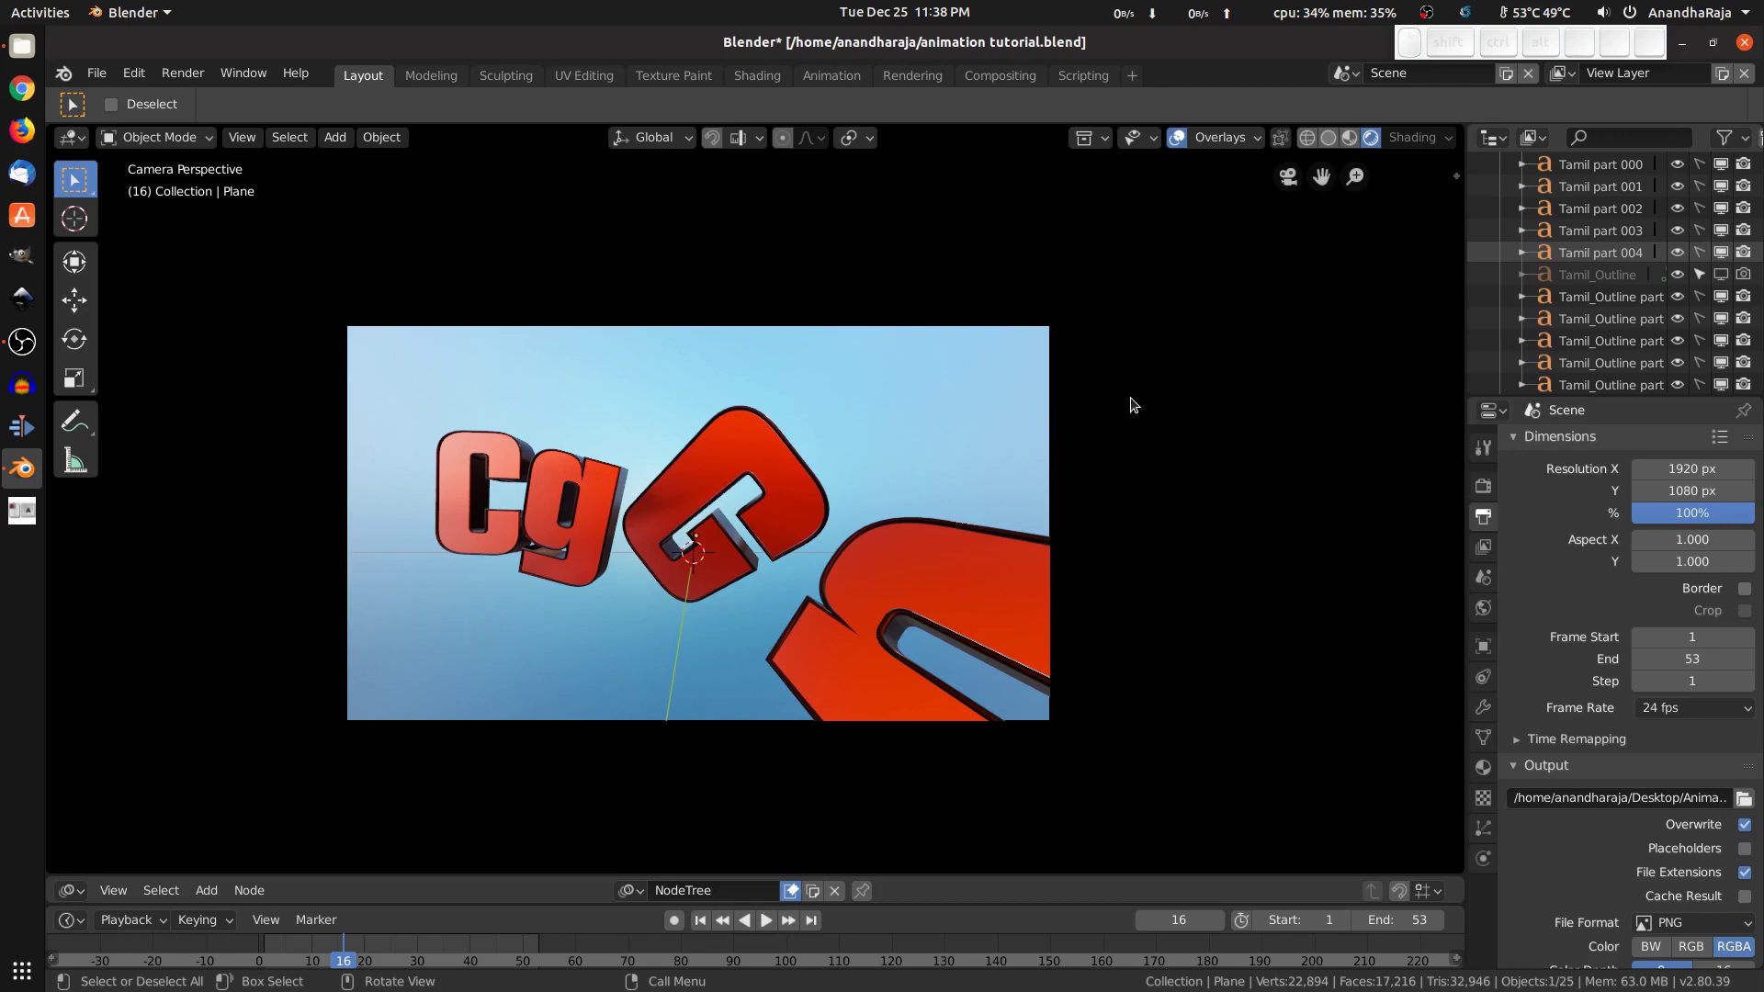
# Step: Choose PNG as the output file format and set its color mode to RGB
pyautogui.scroll(-3, 1759, 905)
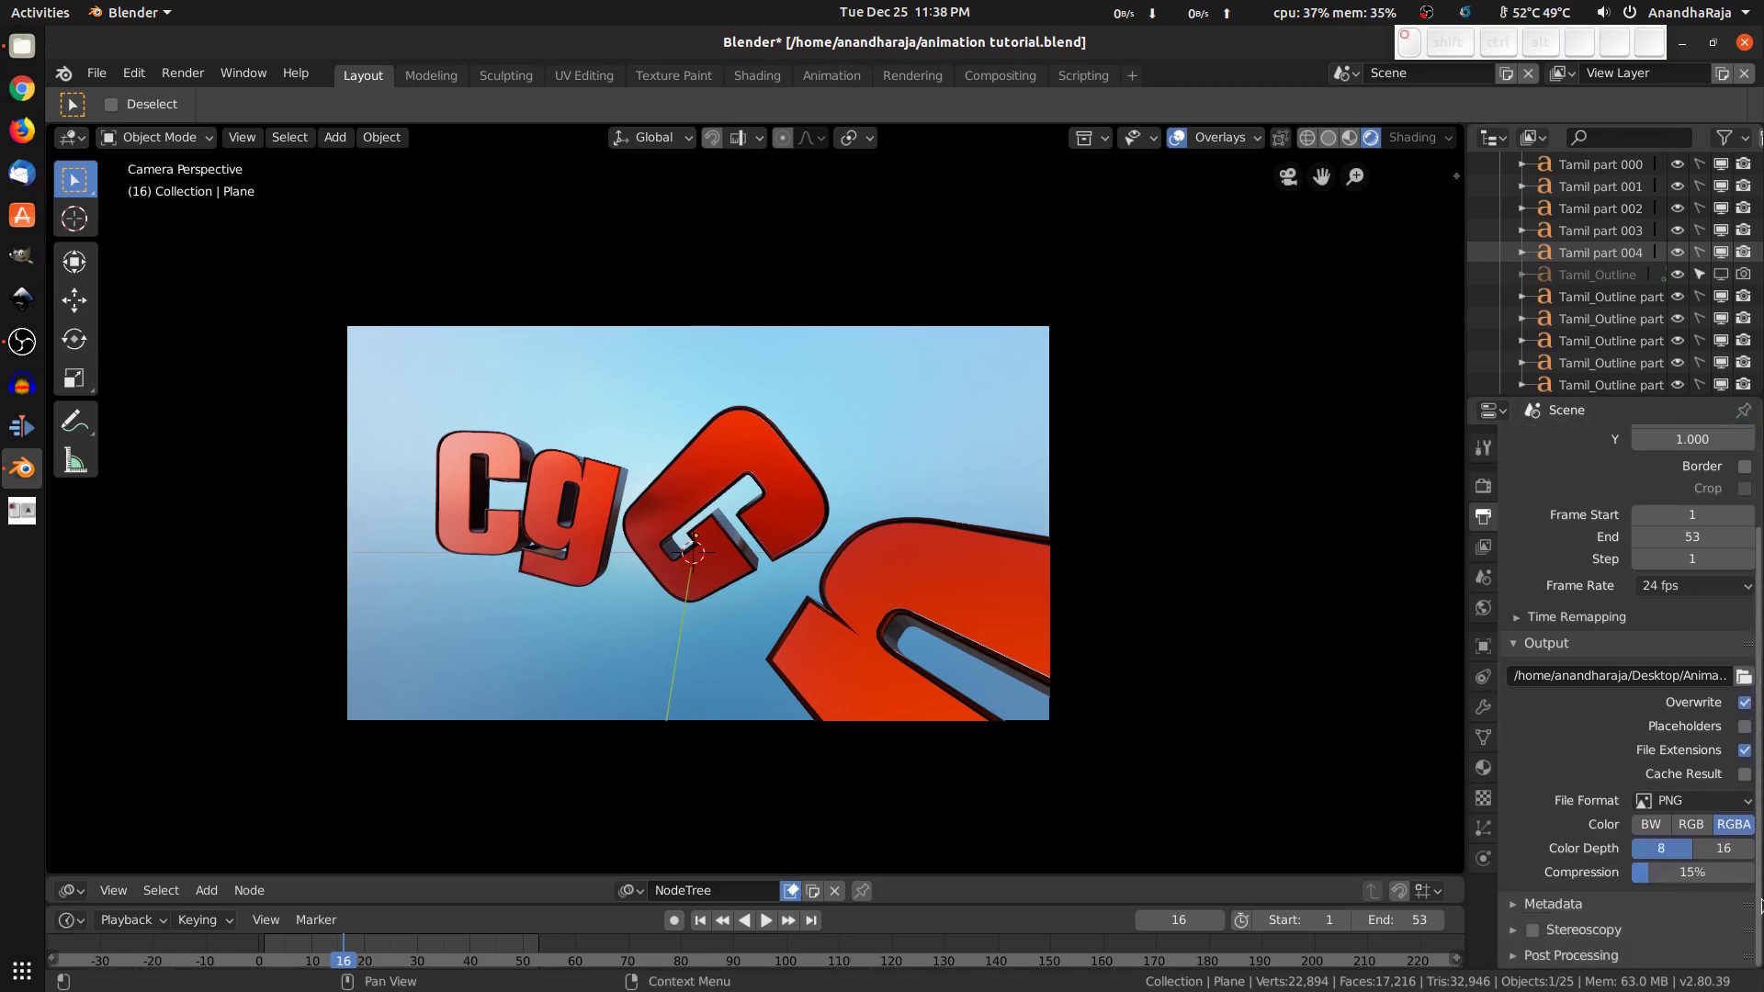
pyautogui.click(1672, 805)
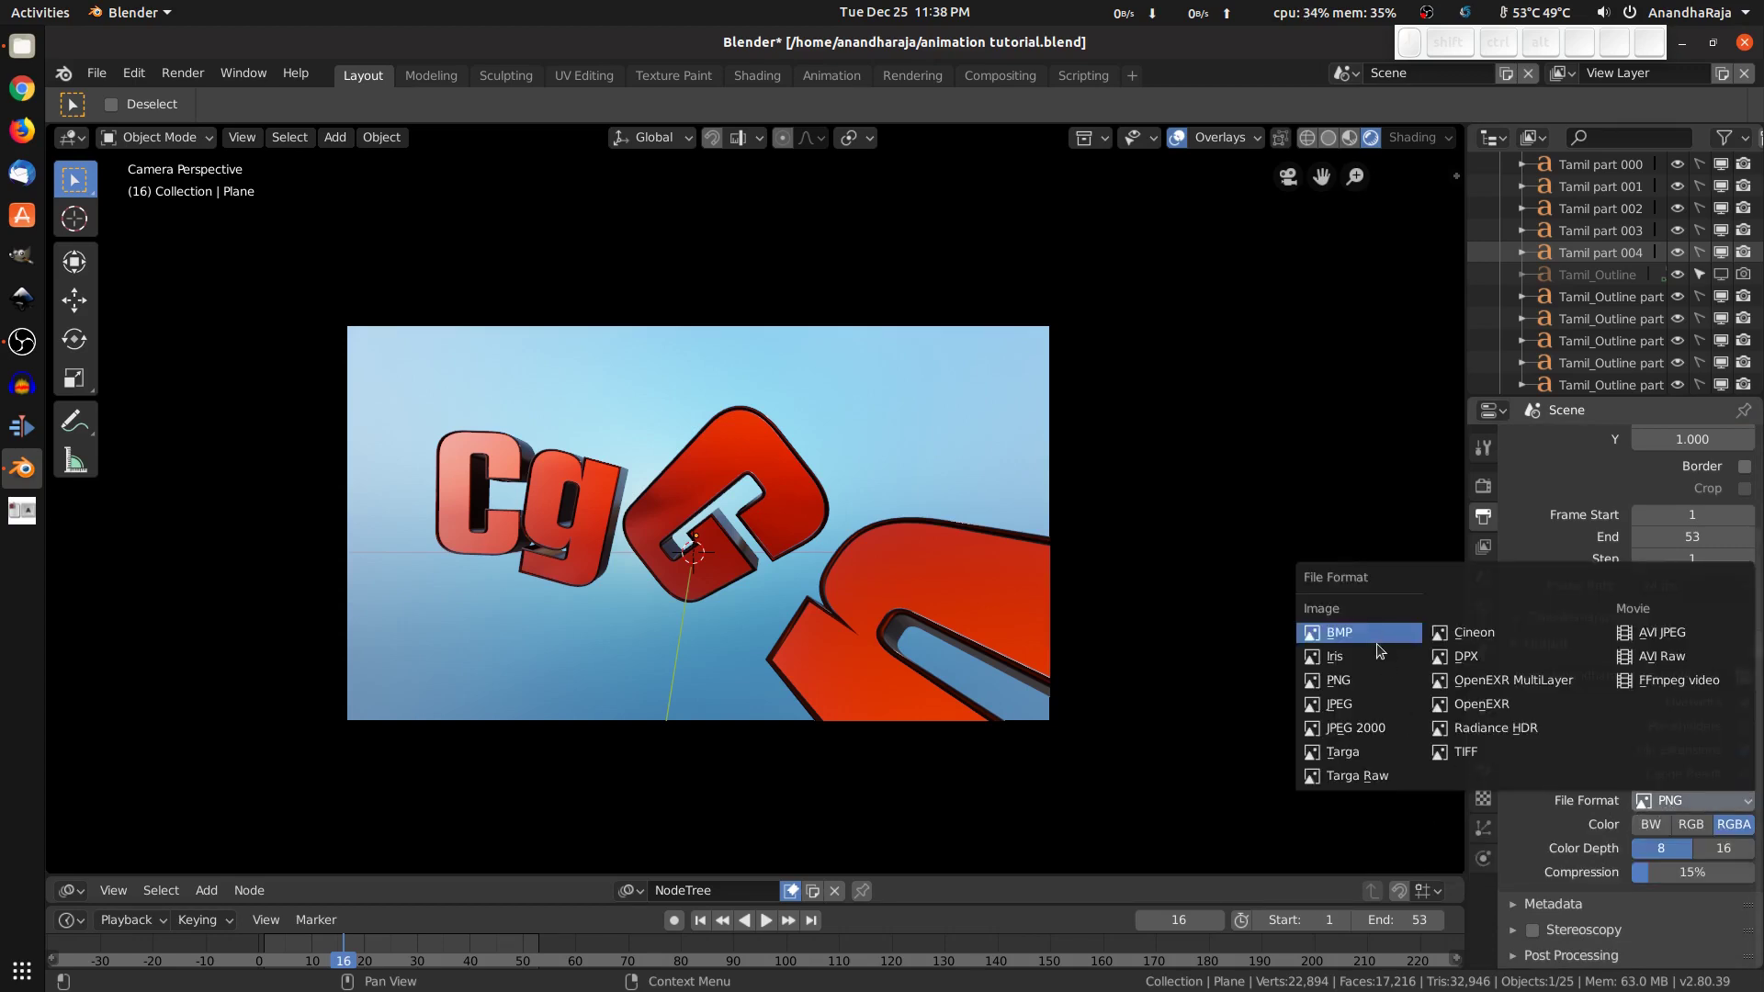
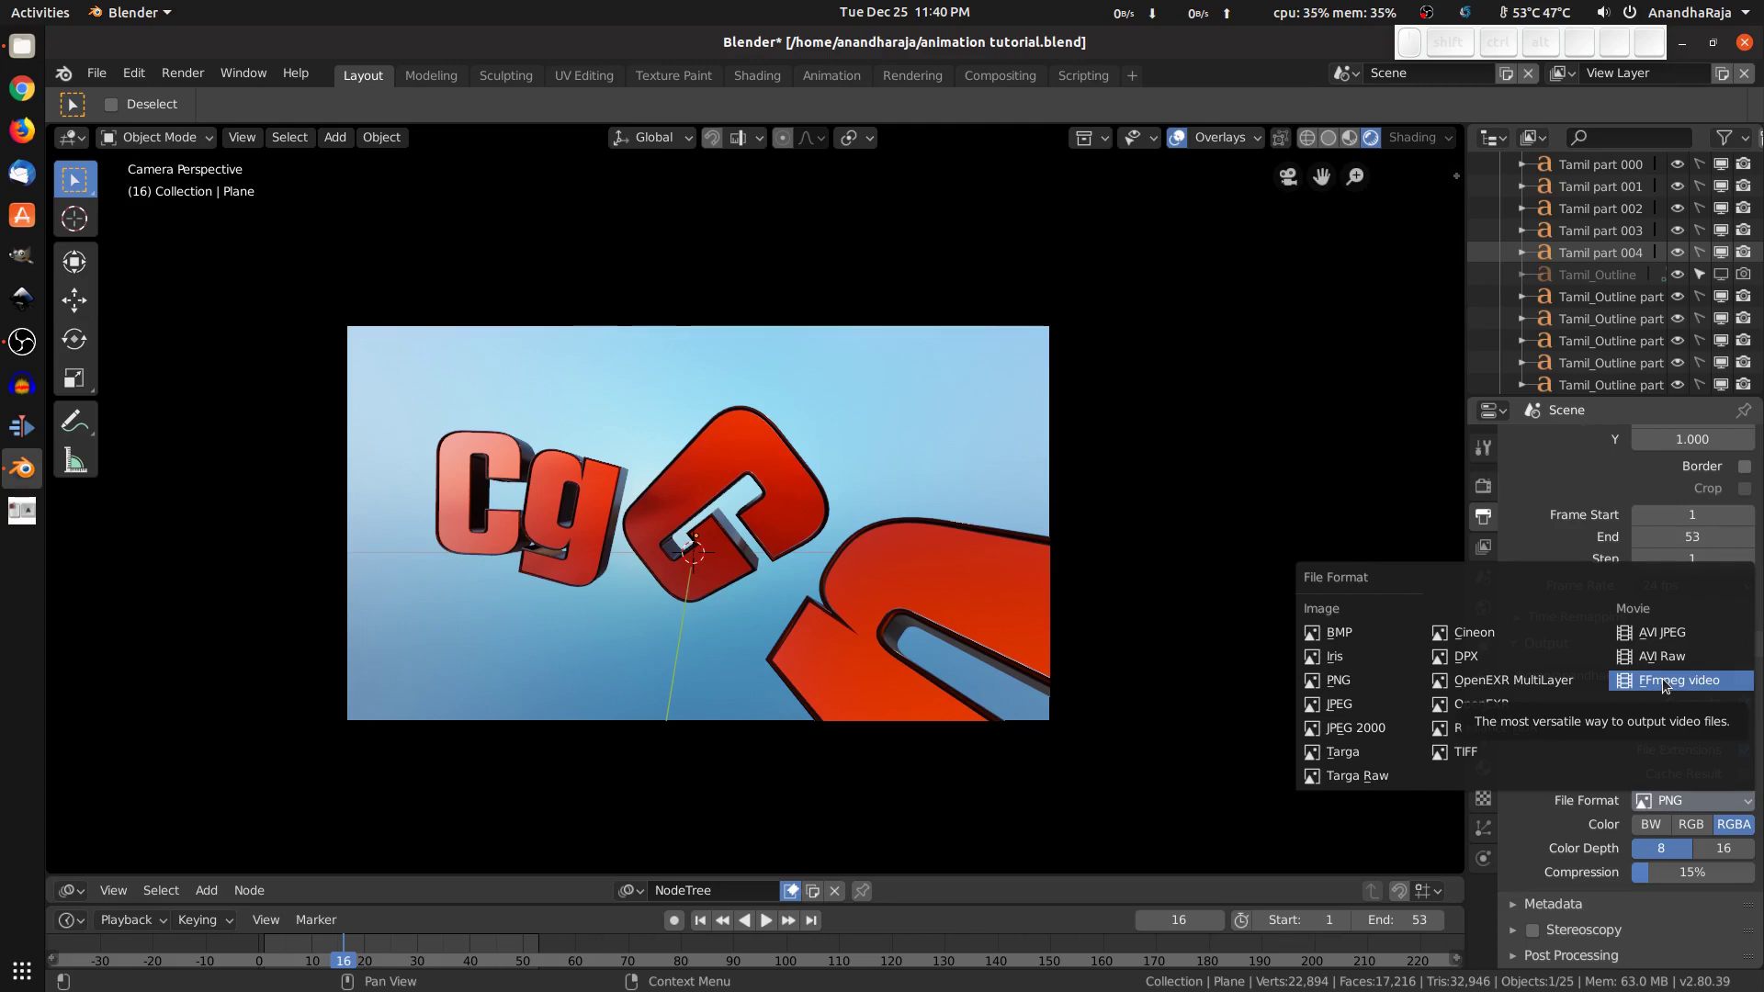
pyautogui.click(1337, 681)
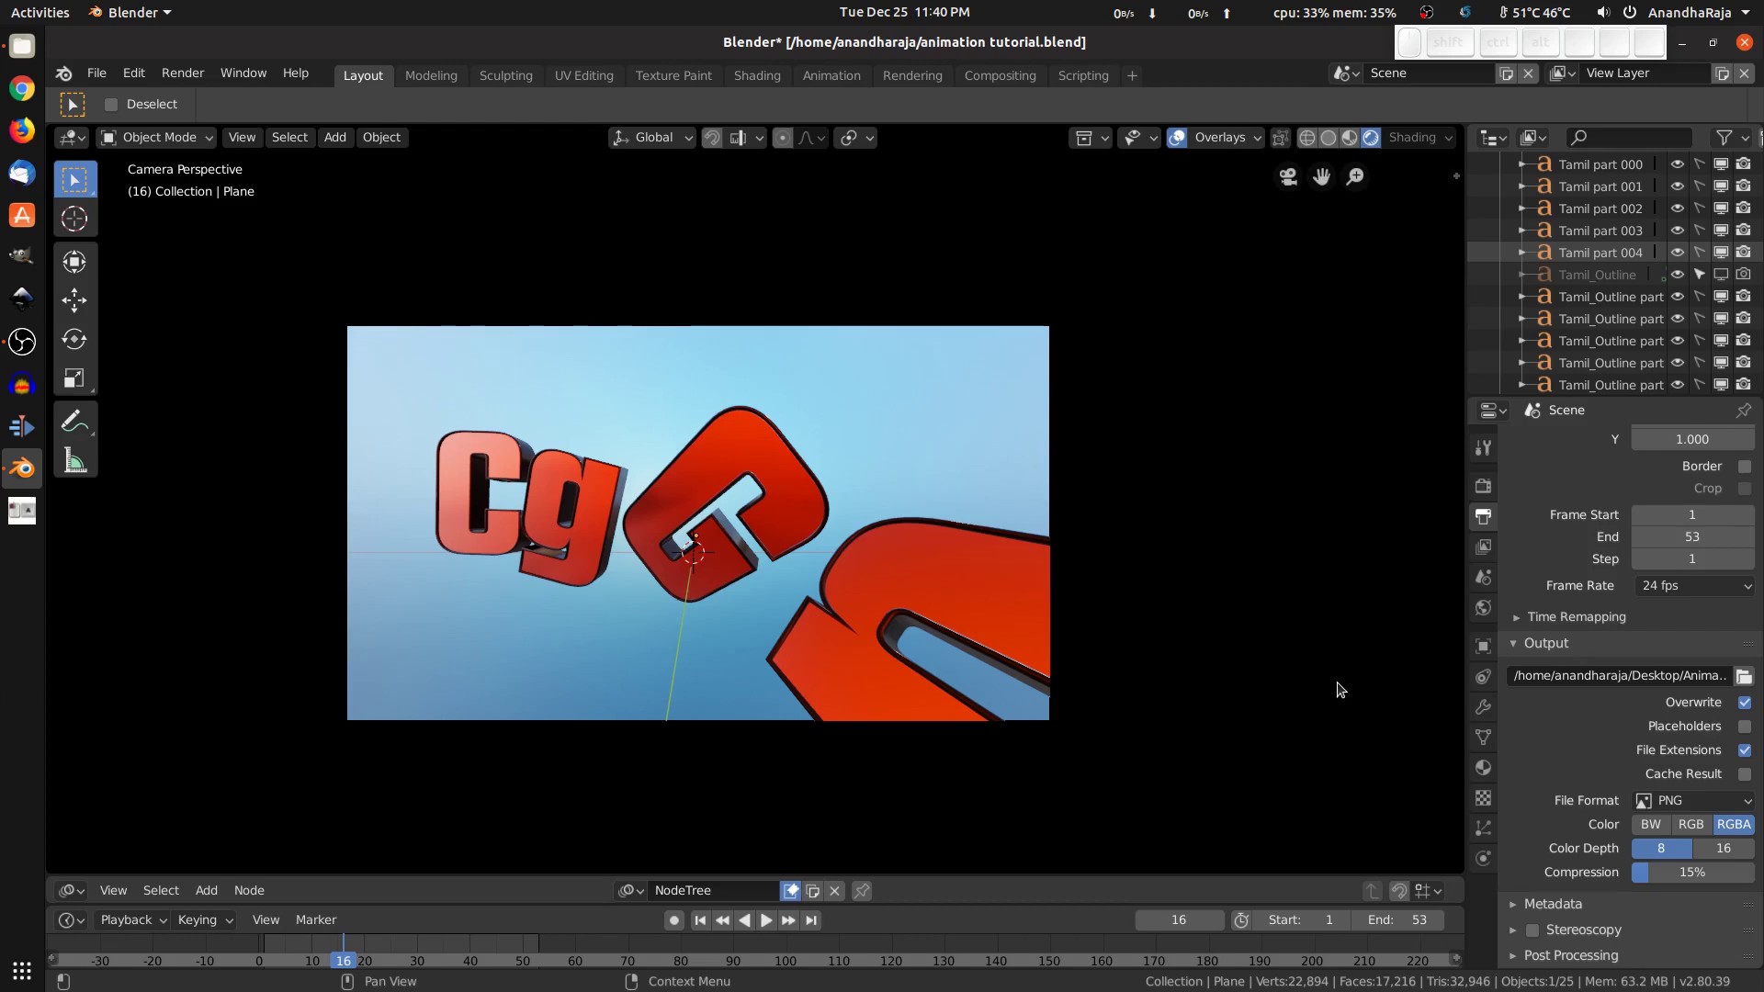
pyautogui.press('space')
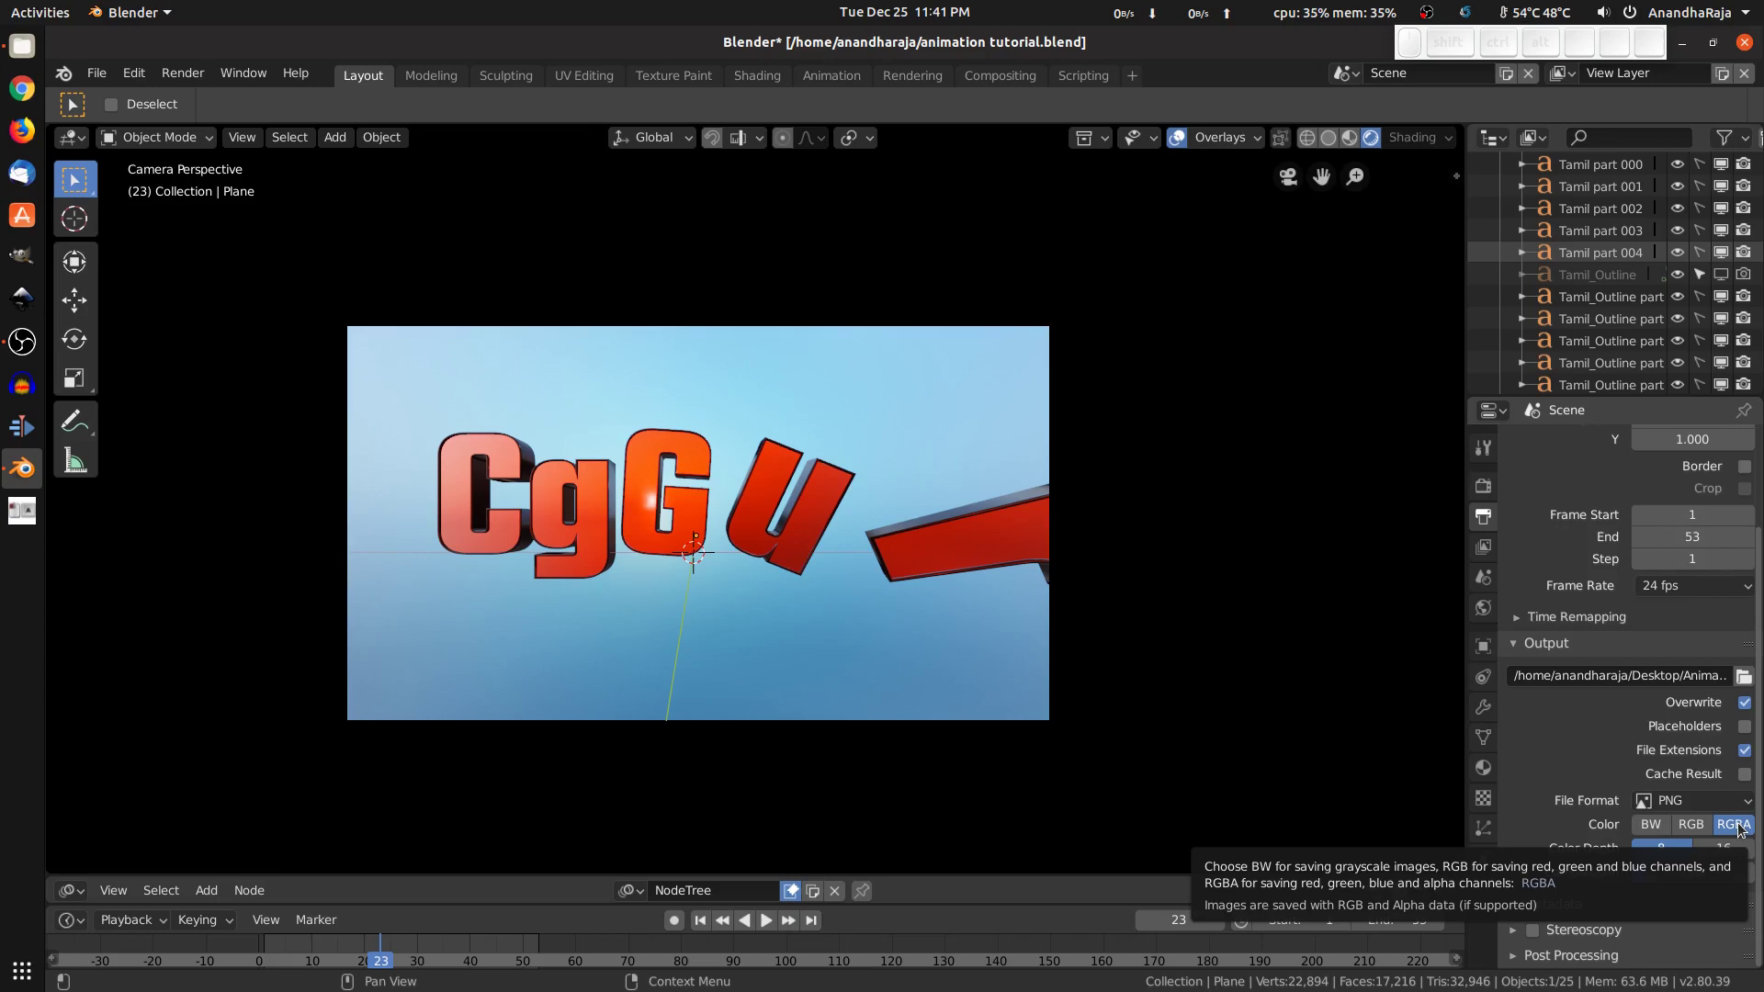
pyautogui.moveTo(399, 946); pyautogui.dragTo(421, 946)
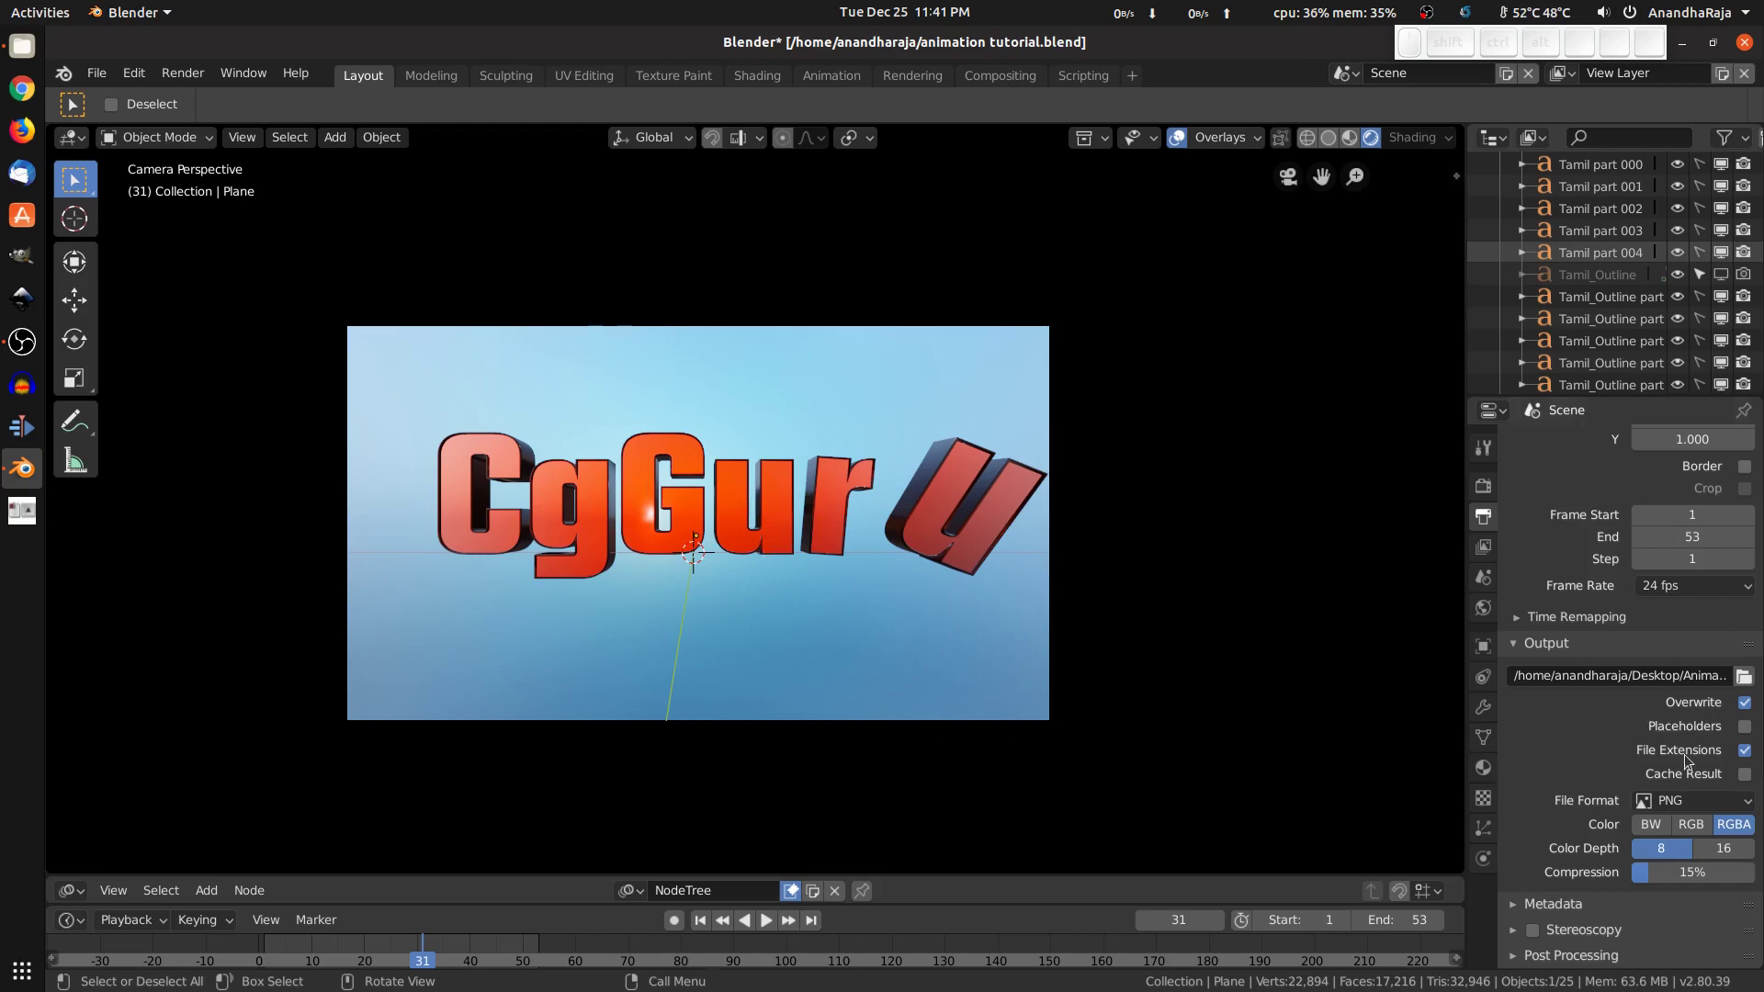
pyautogui.click(1693, 826)
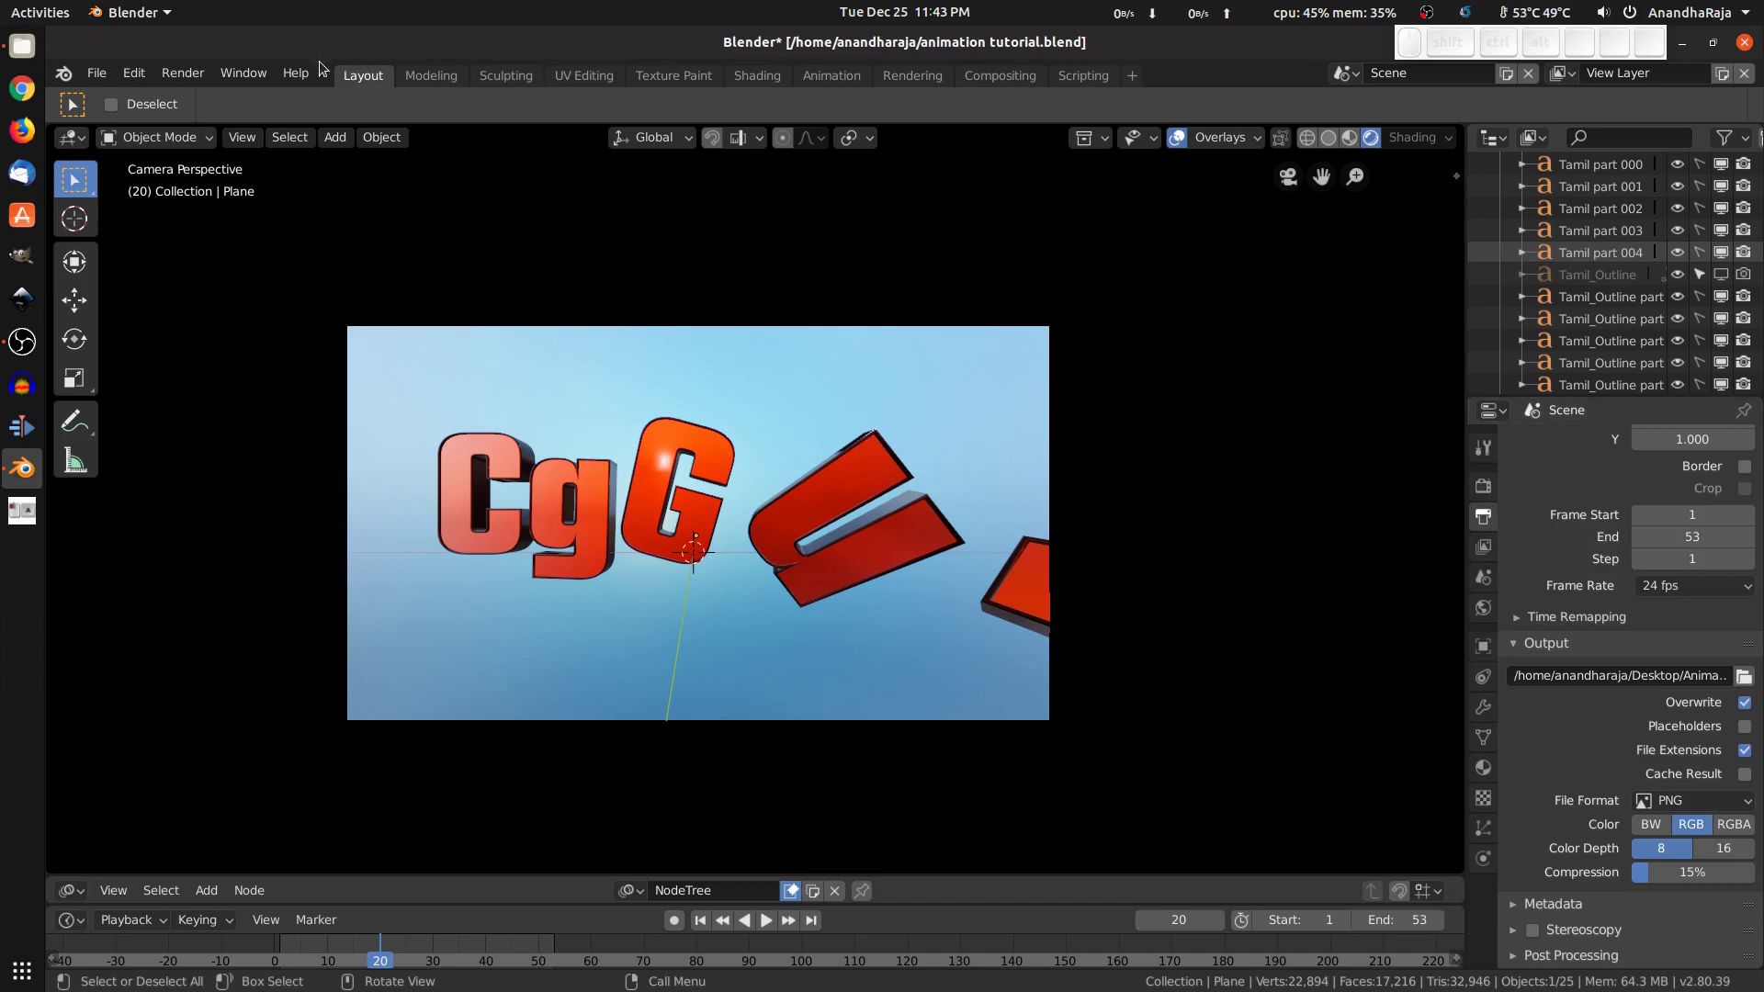
# Step: Render the full animation, watch it in the Blender Render window, and close that window after the last frame
pyautogui.click(186, 70)
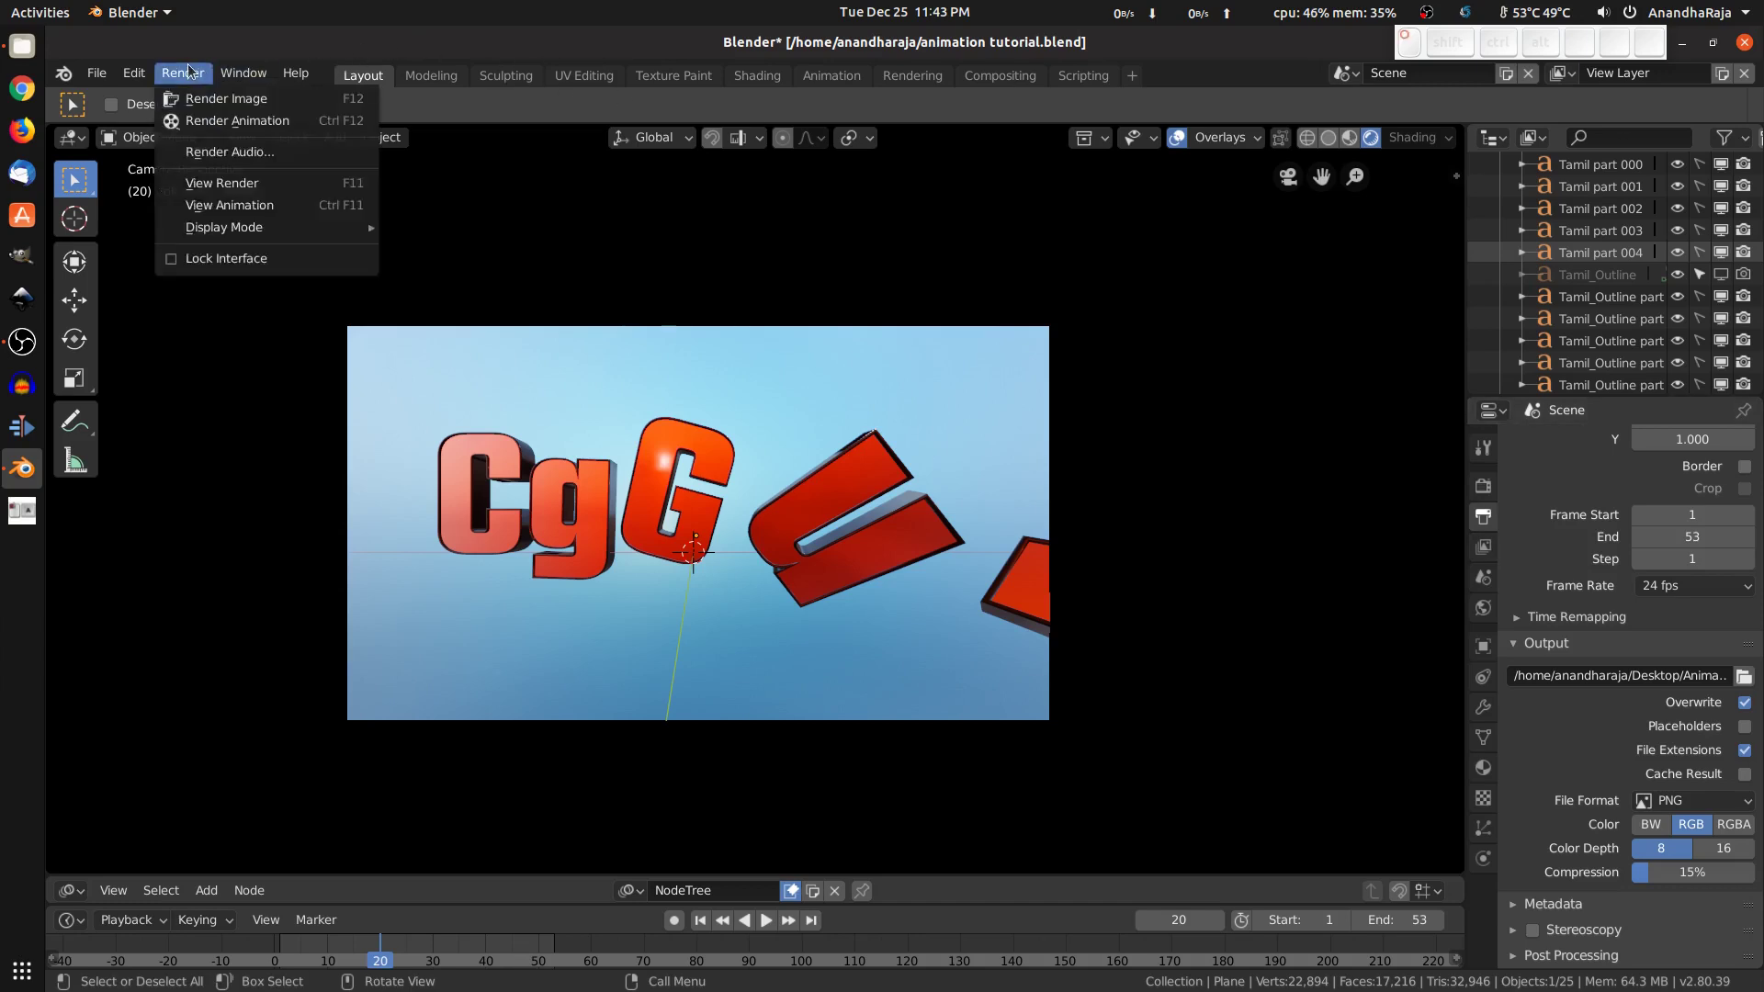
pyautogui.click(211, 122)
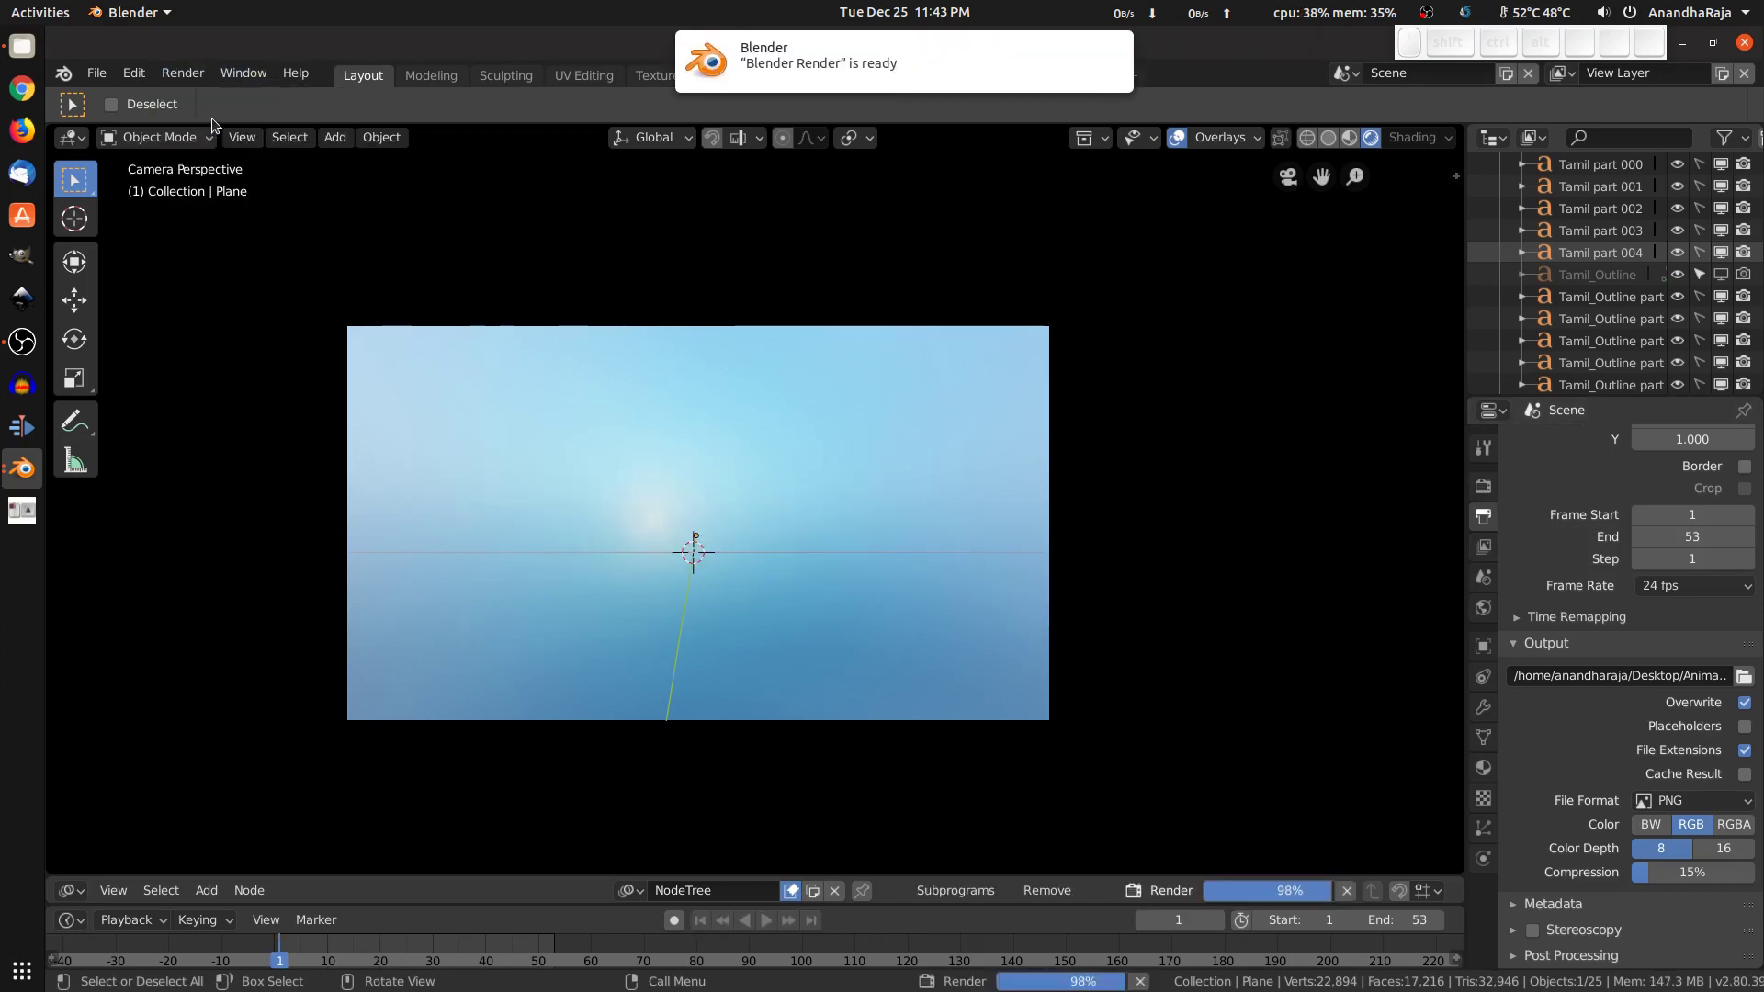
pyautogui.click(24, 472)
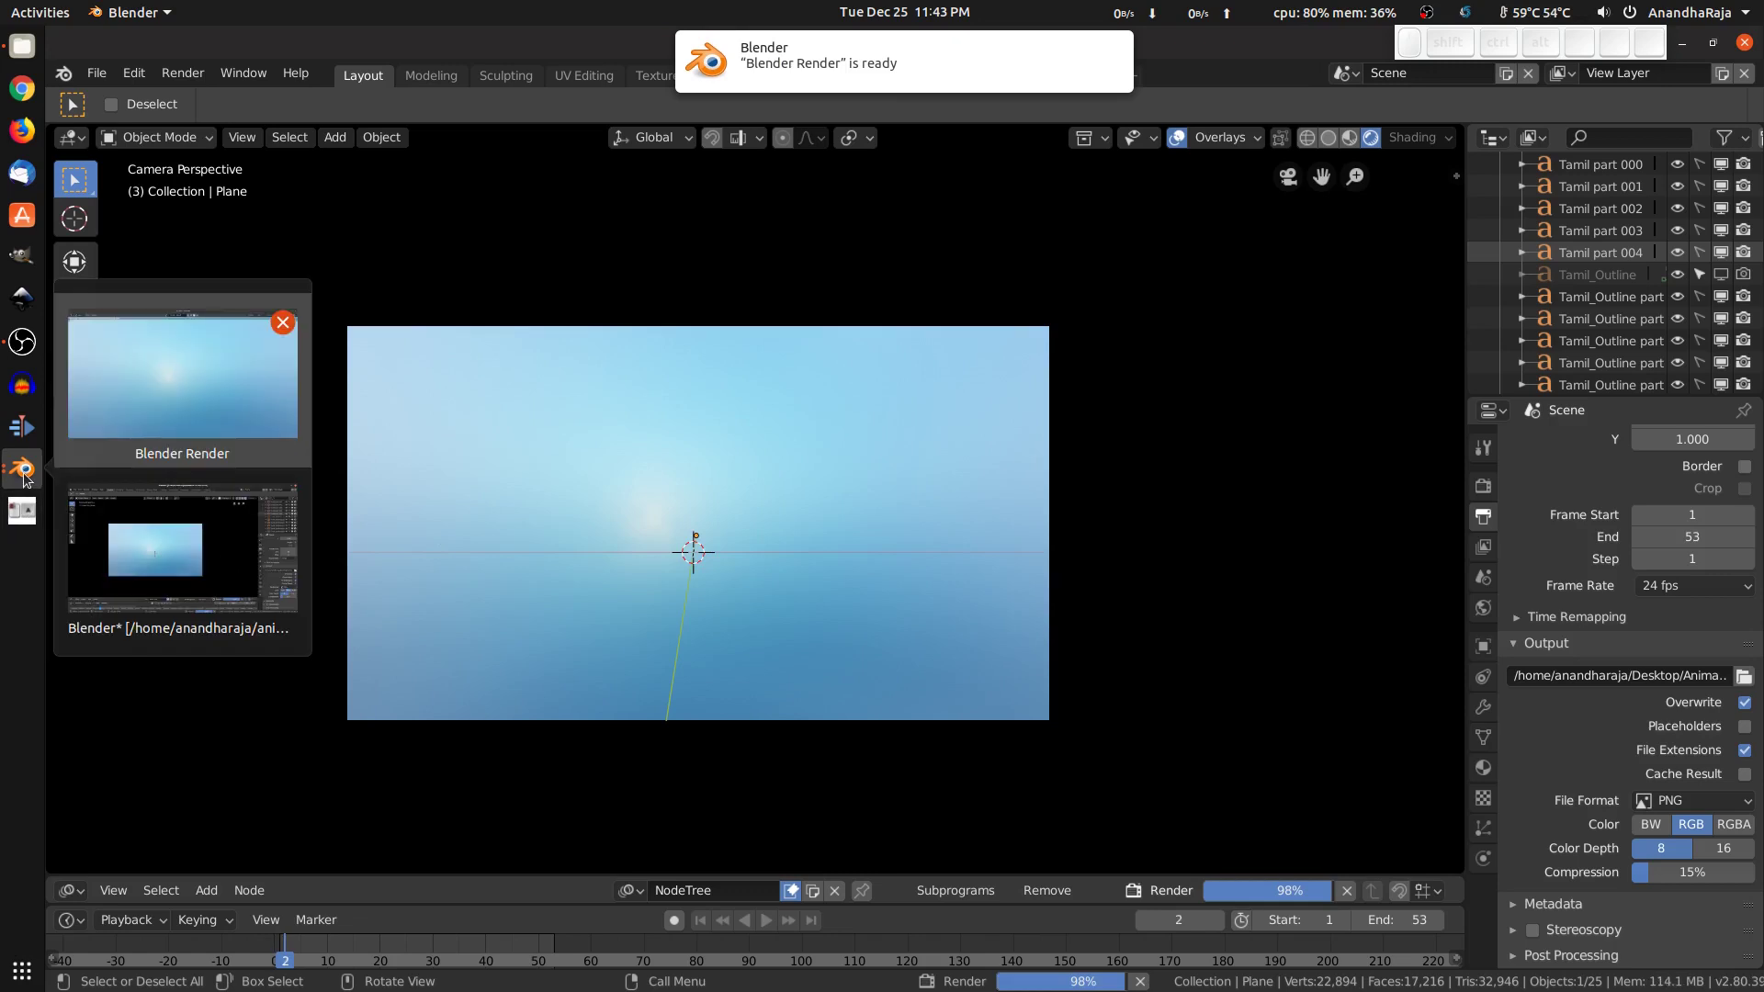
pyautogui.click(212, 436)
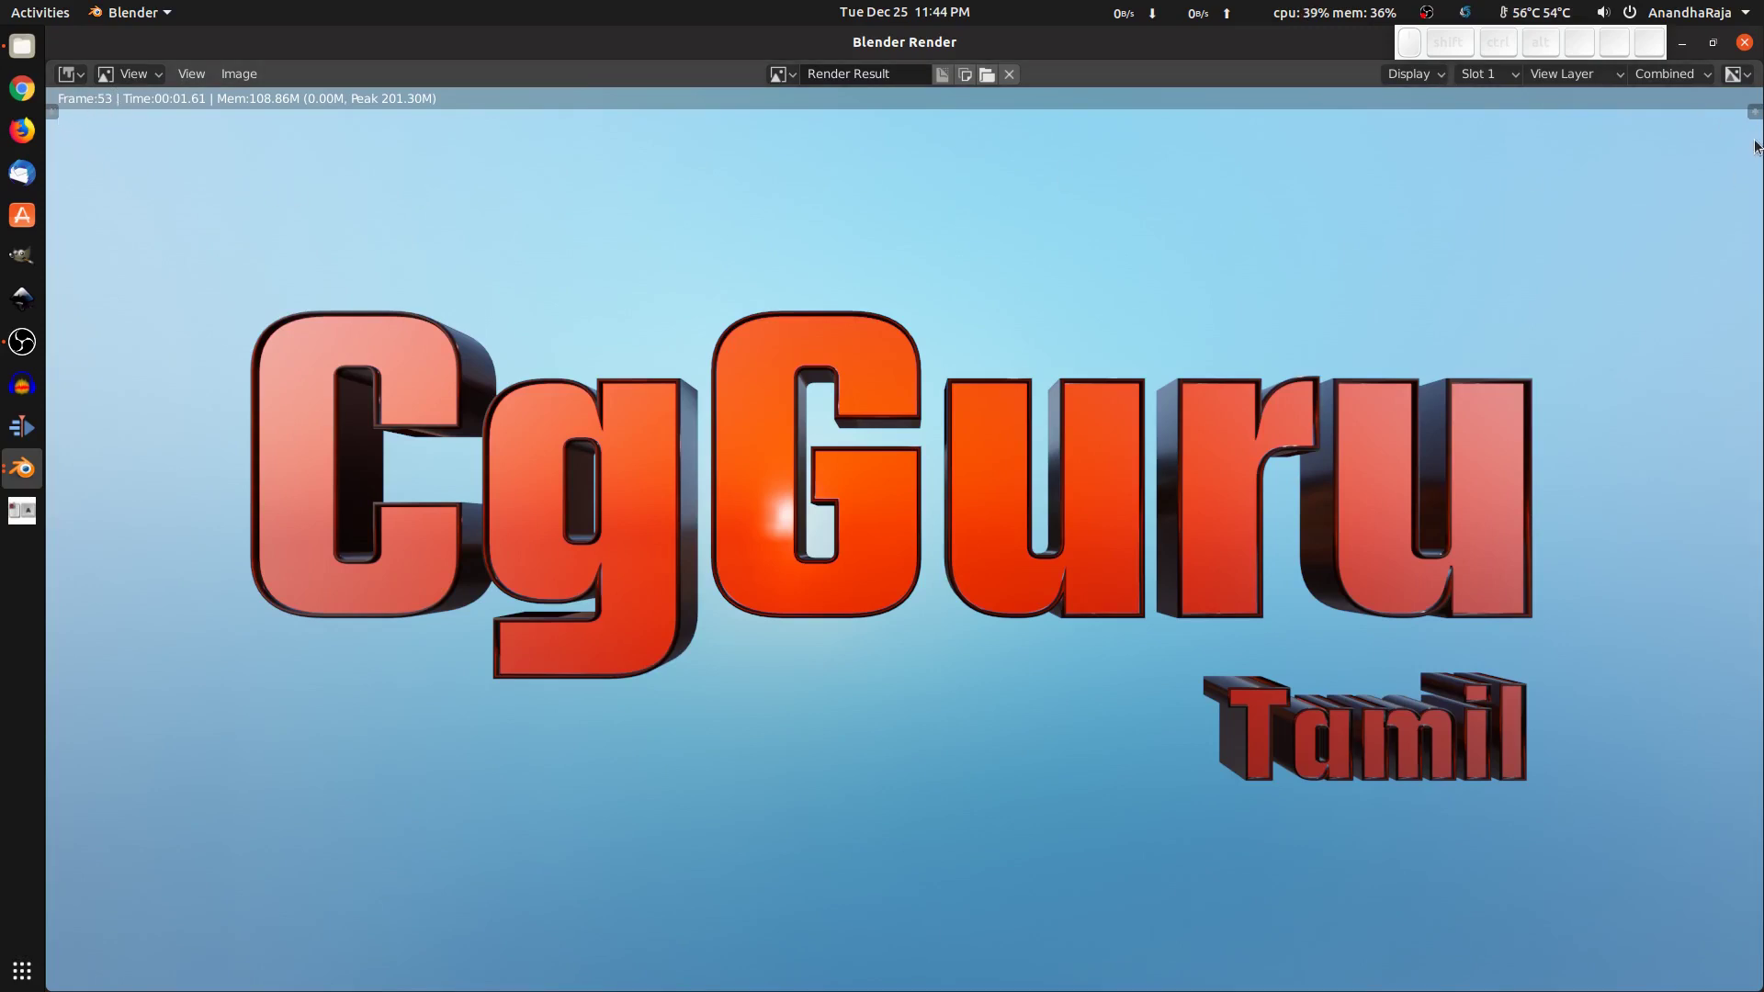
pyautogui.click(1744, 43)
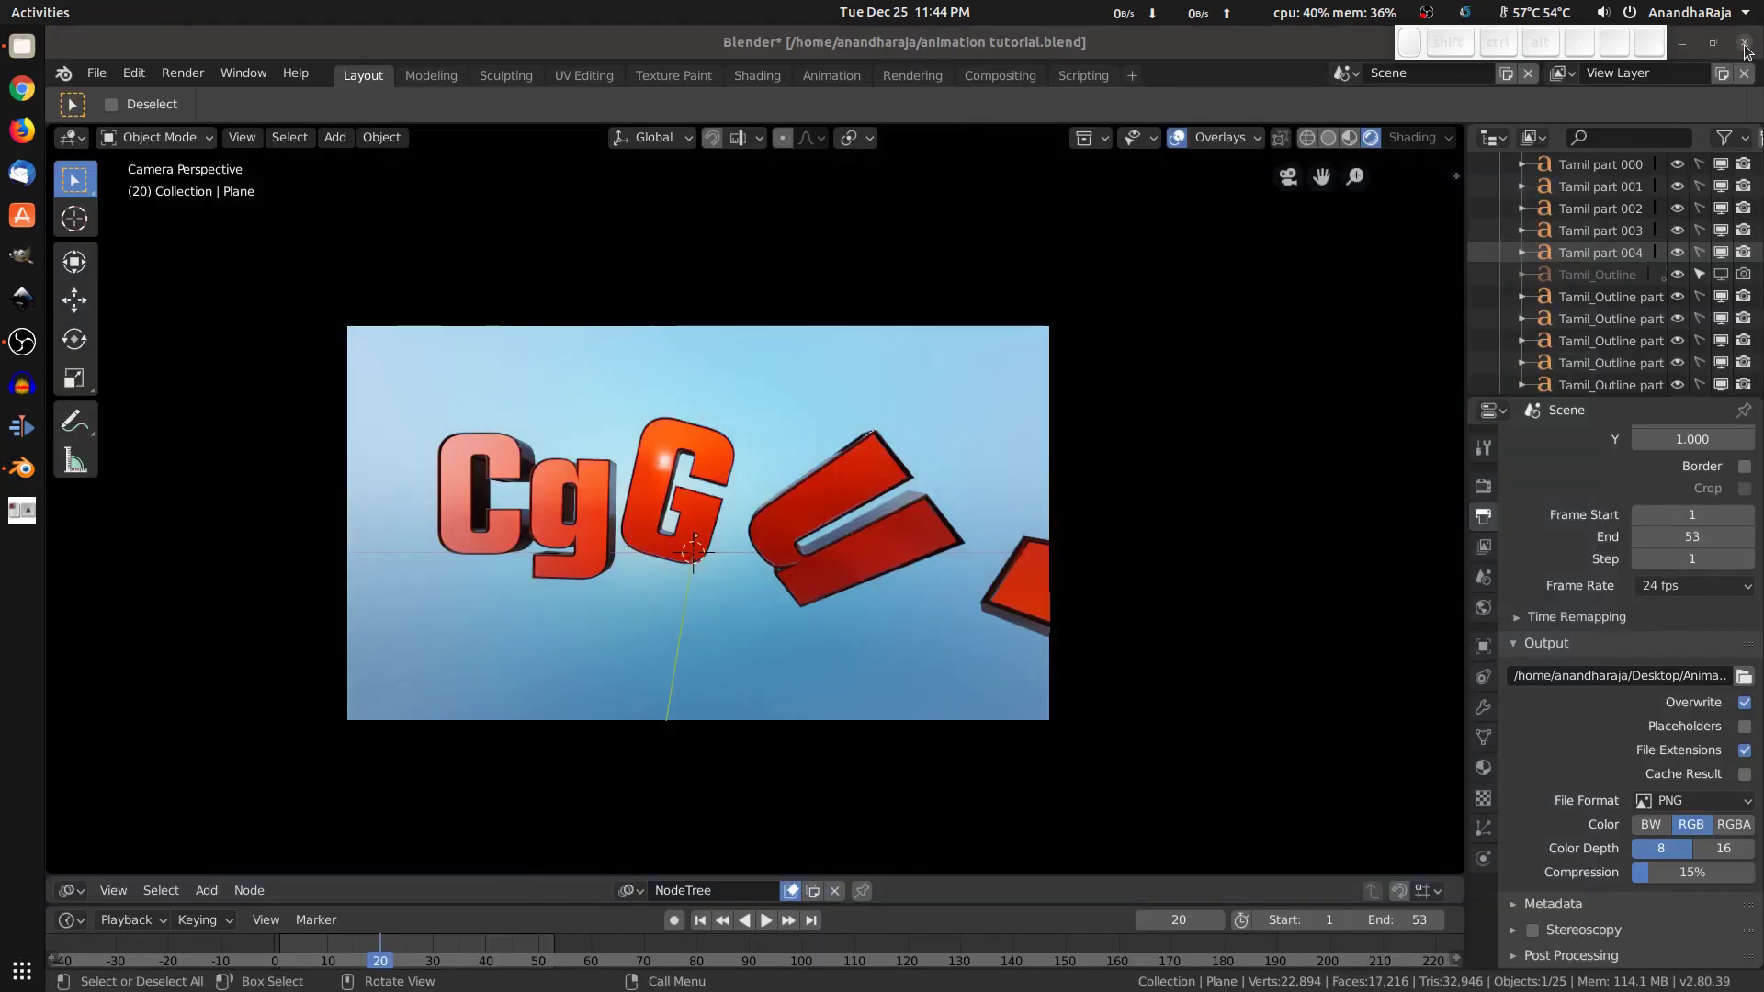
# Step: Switch to the Animation folder on the desktop and browse the rendered frames in the image viewer, starting from 0001.png
pyautogui.hotkey('ctrl', 'q')
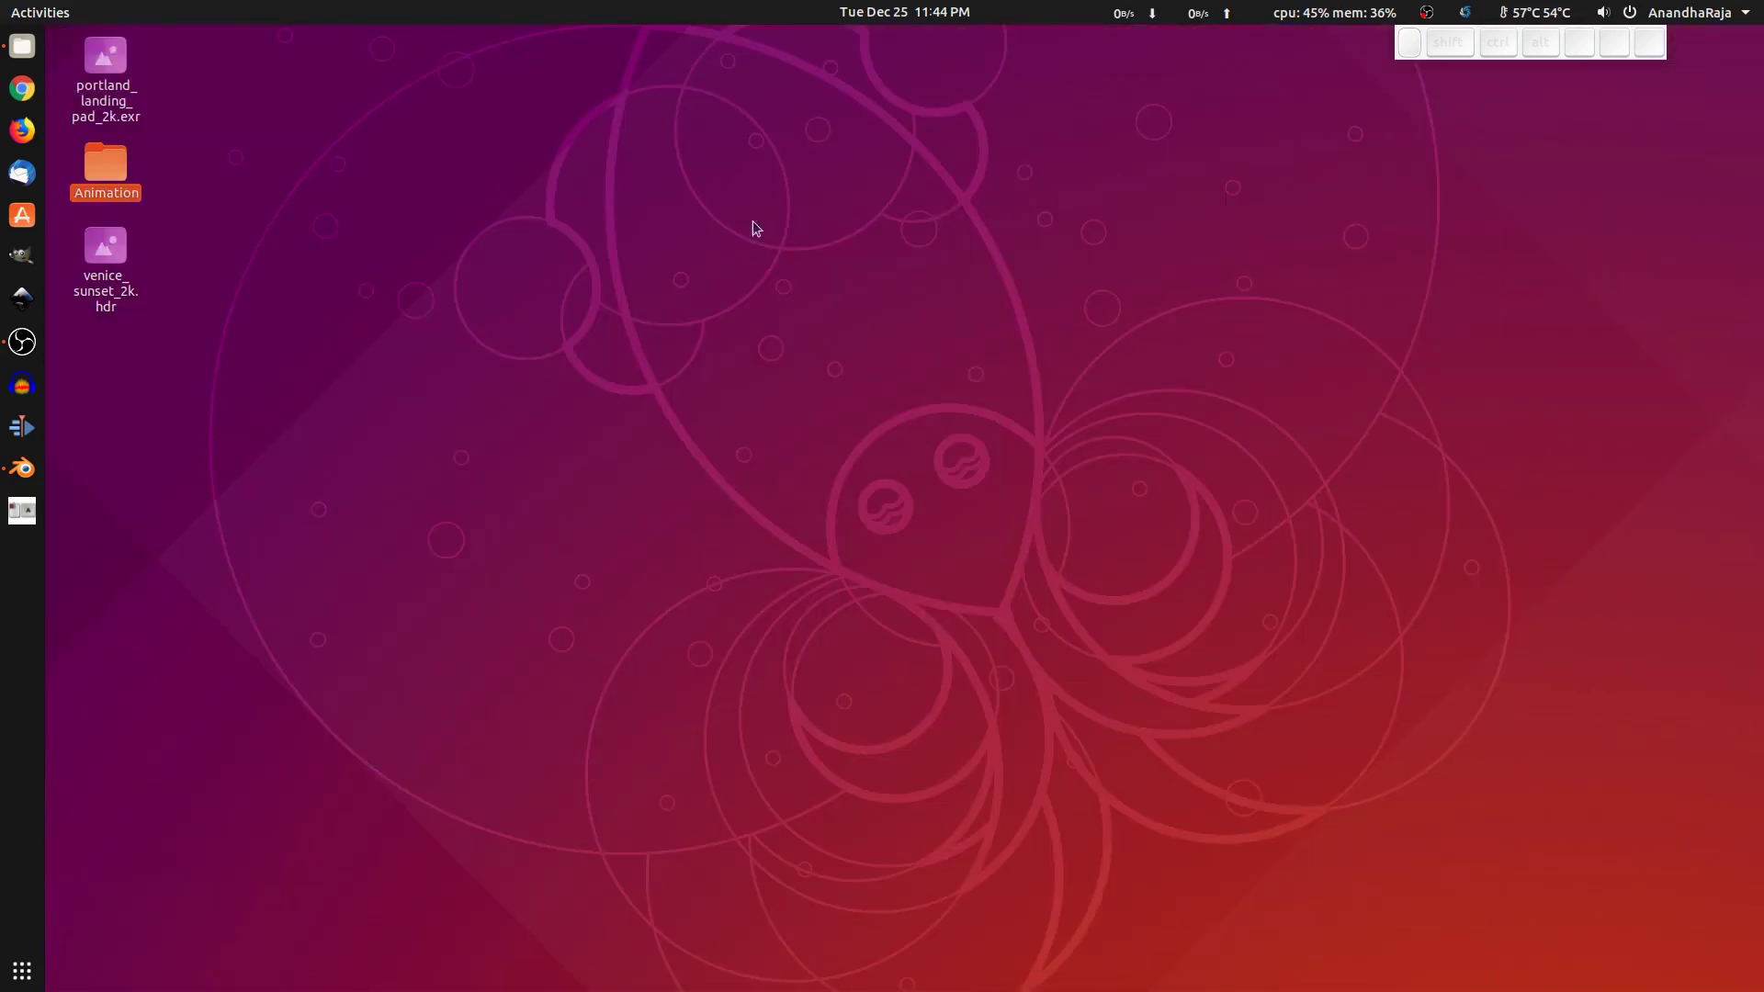
pyautogui.doubleClick(103, 169)
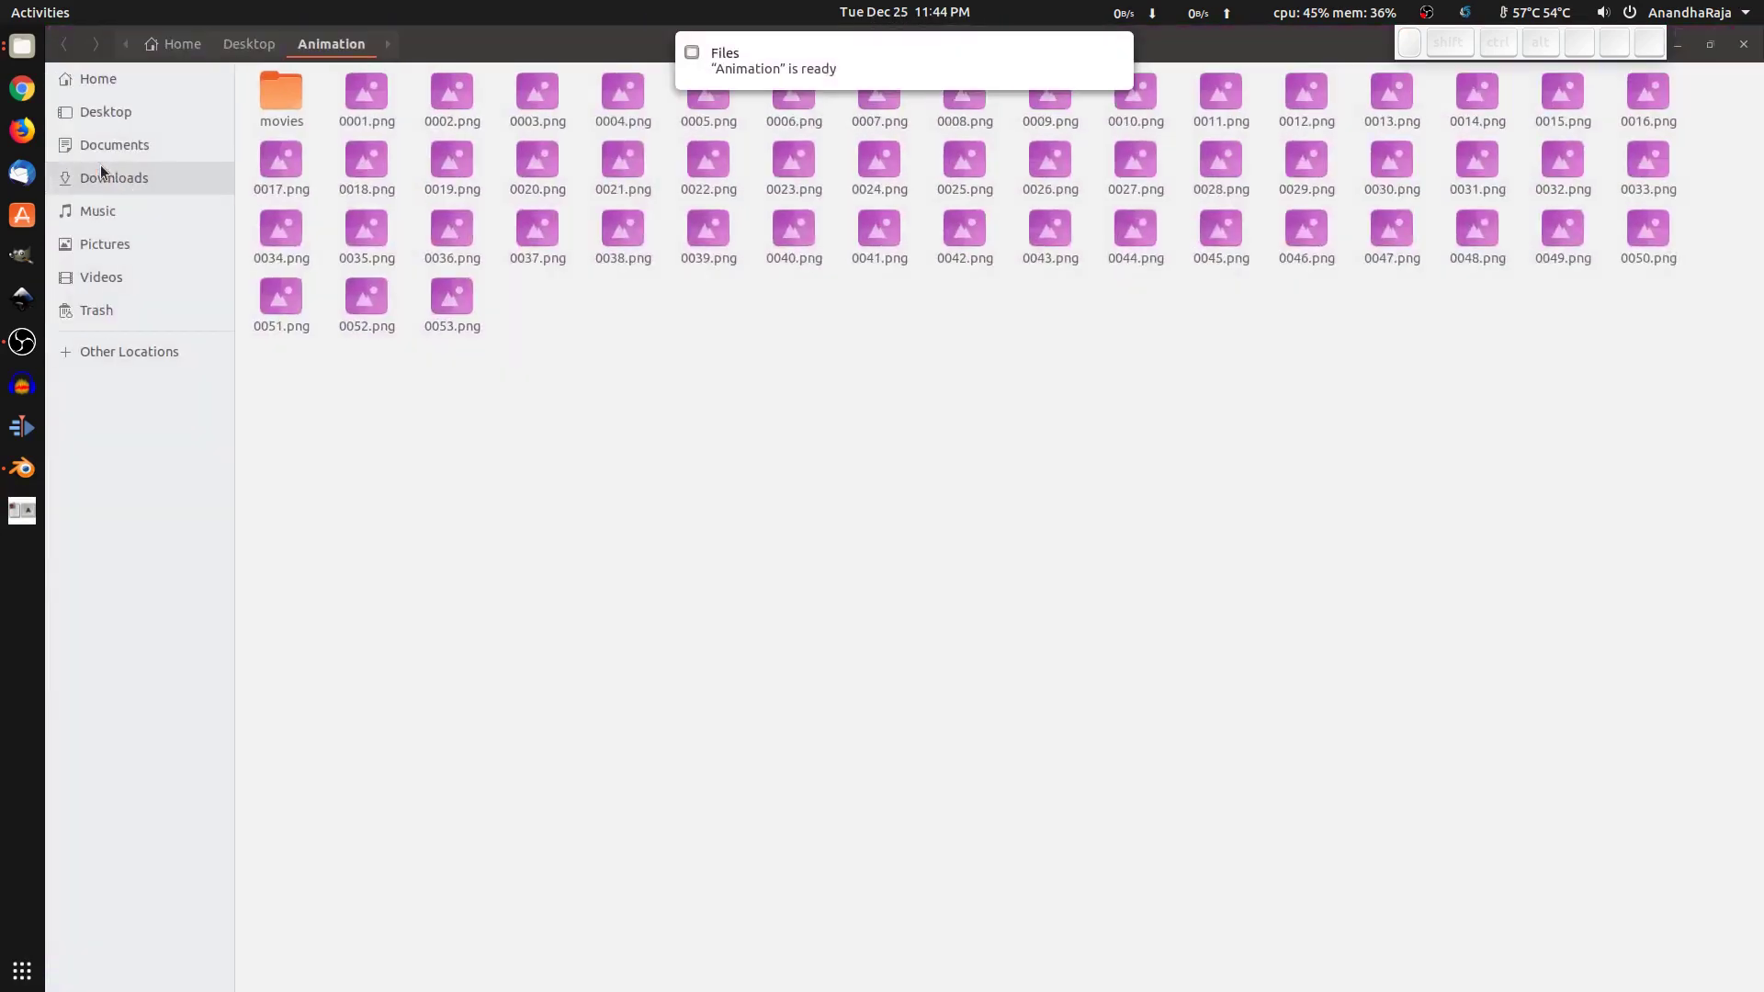
pyautogui.doubleClick(366, 113)
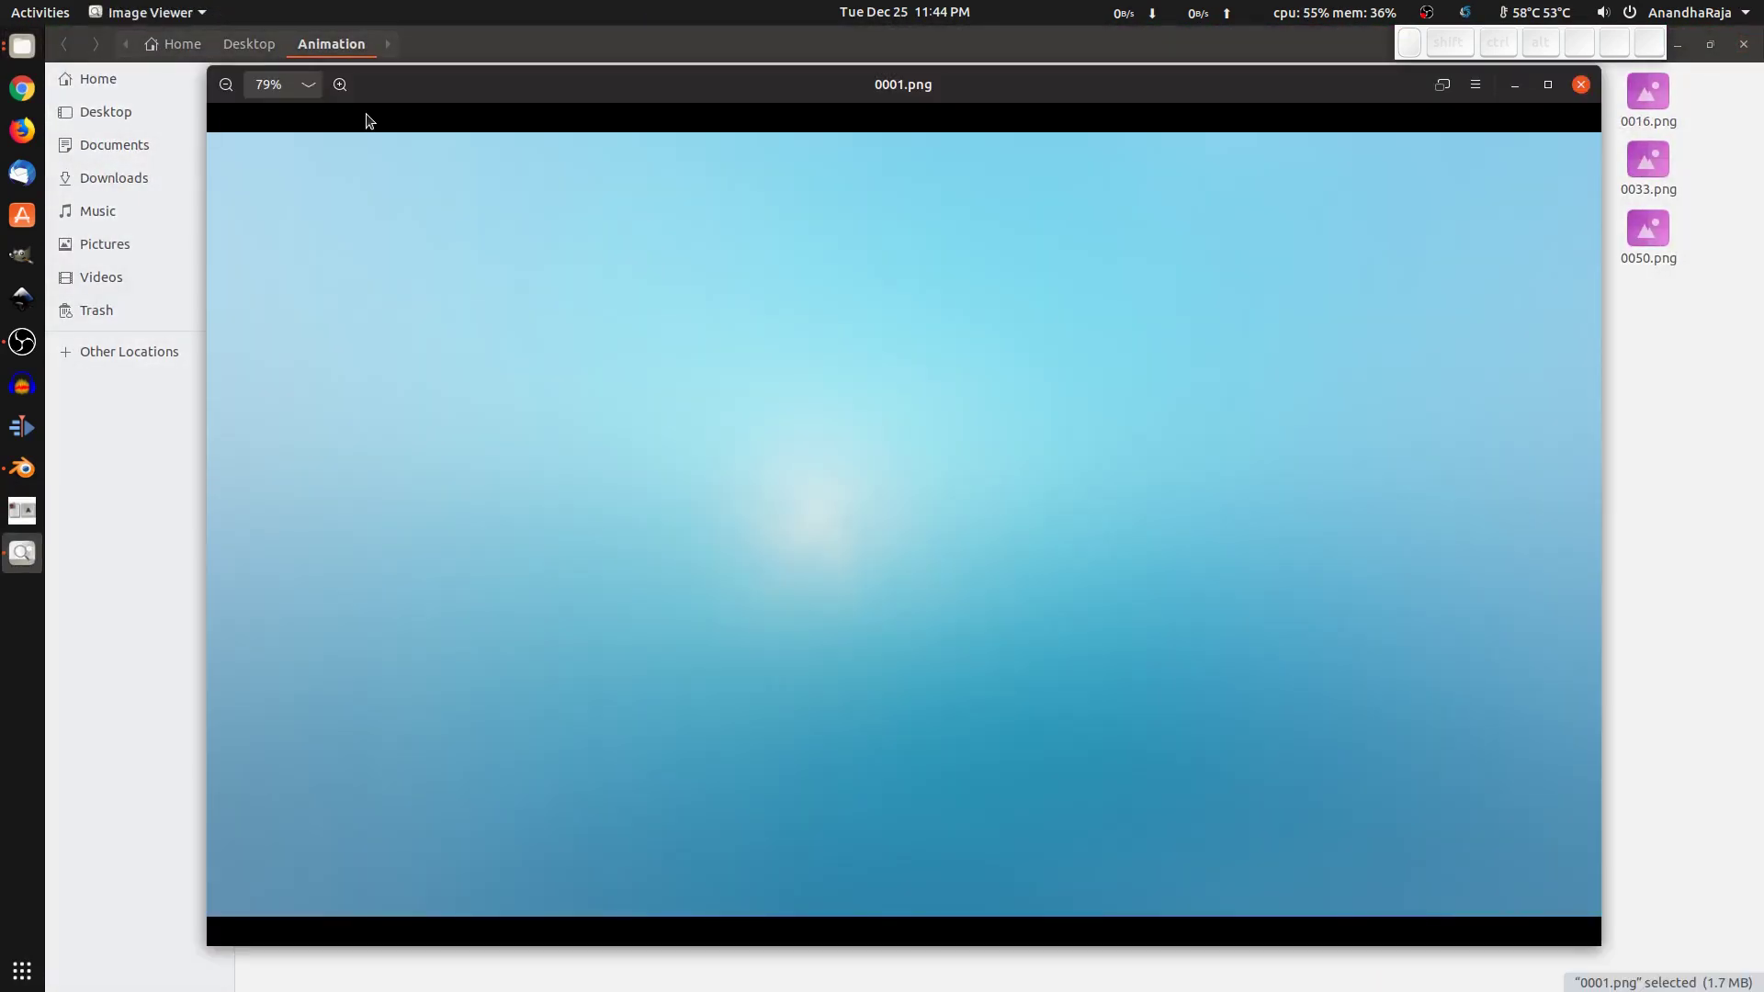
pyautogui.press('Right')
pyautogui.press('Right')
pyautogui.press('Right')
pyautogui.press('Right')
pyautogui.press('Right')
pyautogui.press('Right')
pyautogui.press('Right')
pyautogui.press('Right')
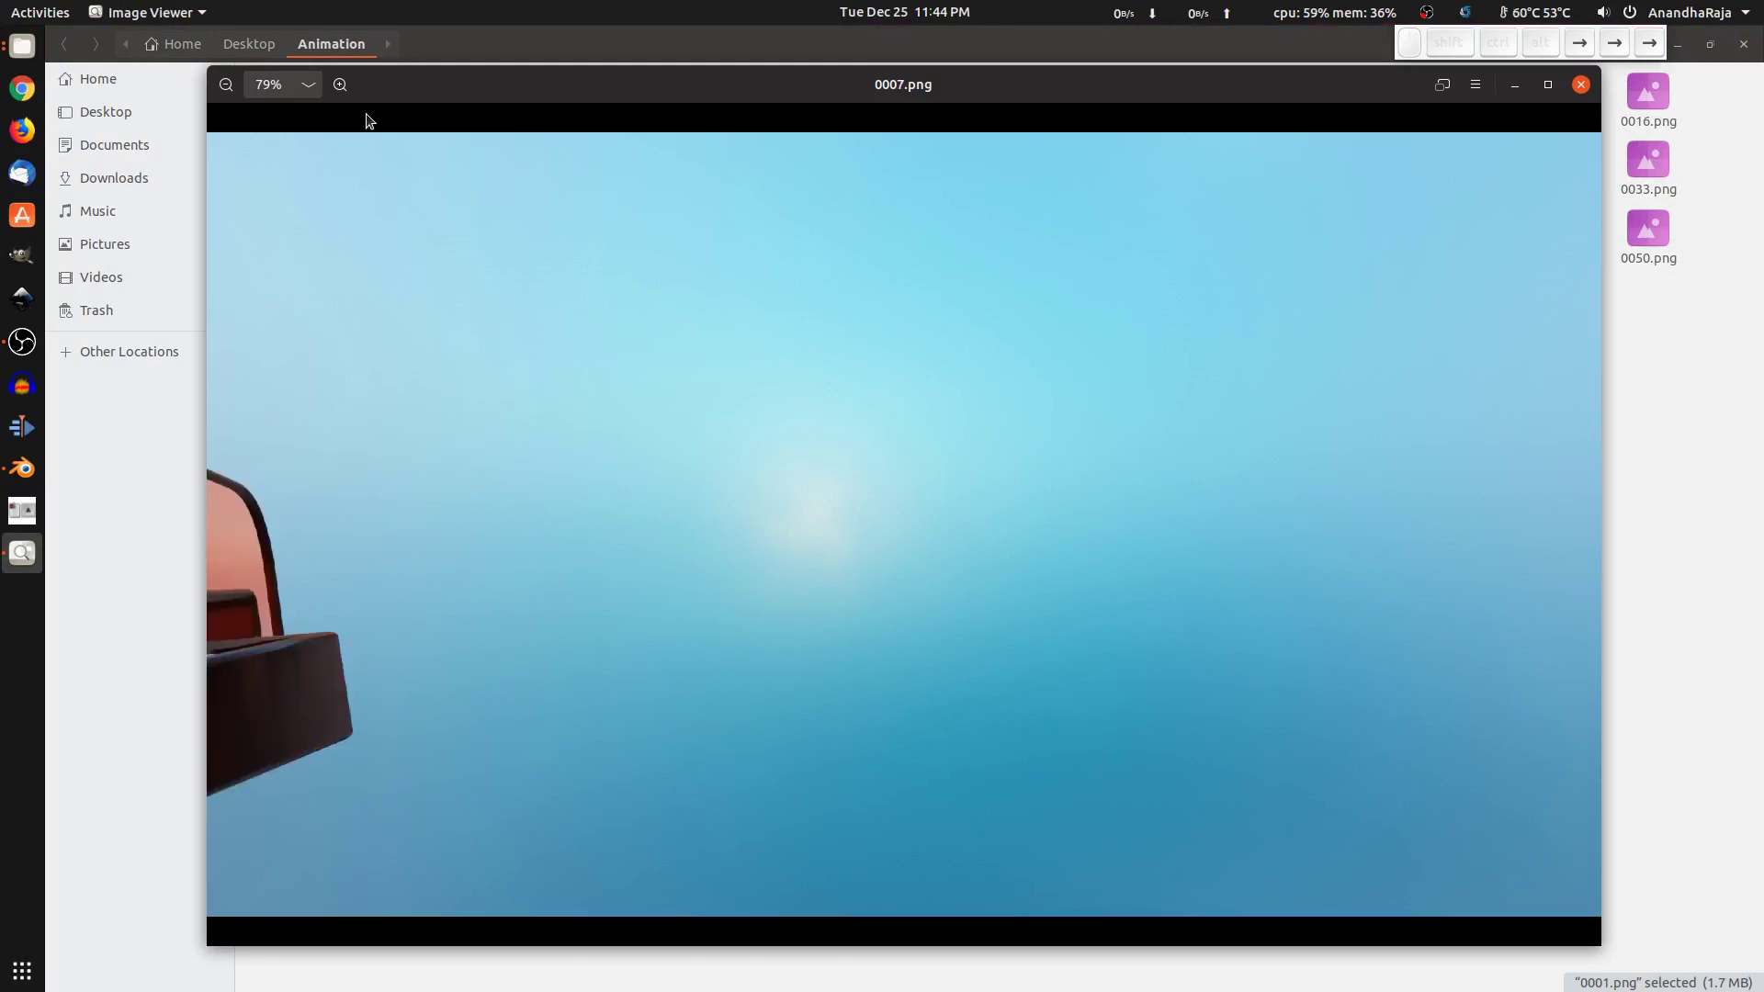
pyautogui.press('Right')
pyautogui.press('Right')
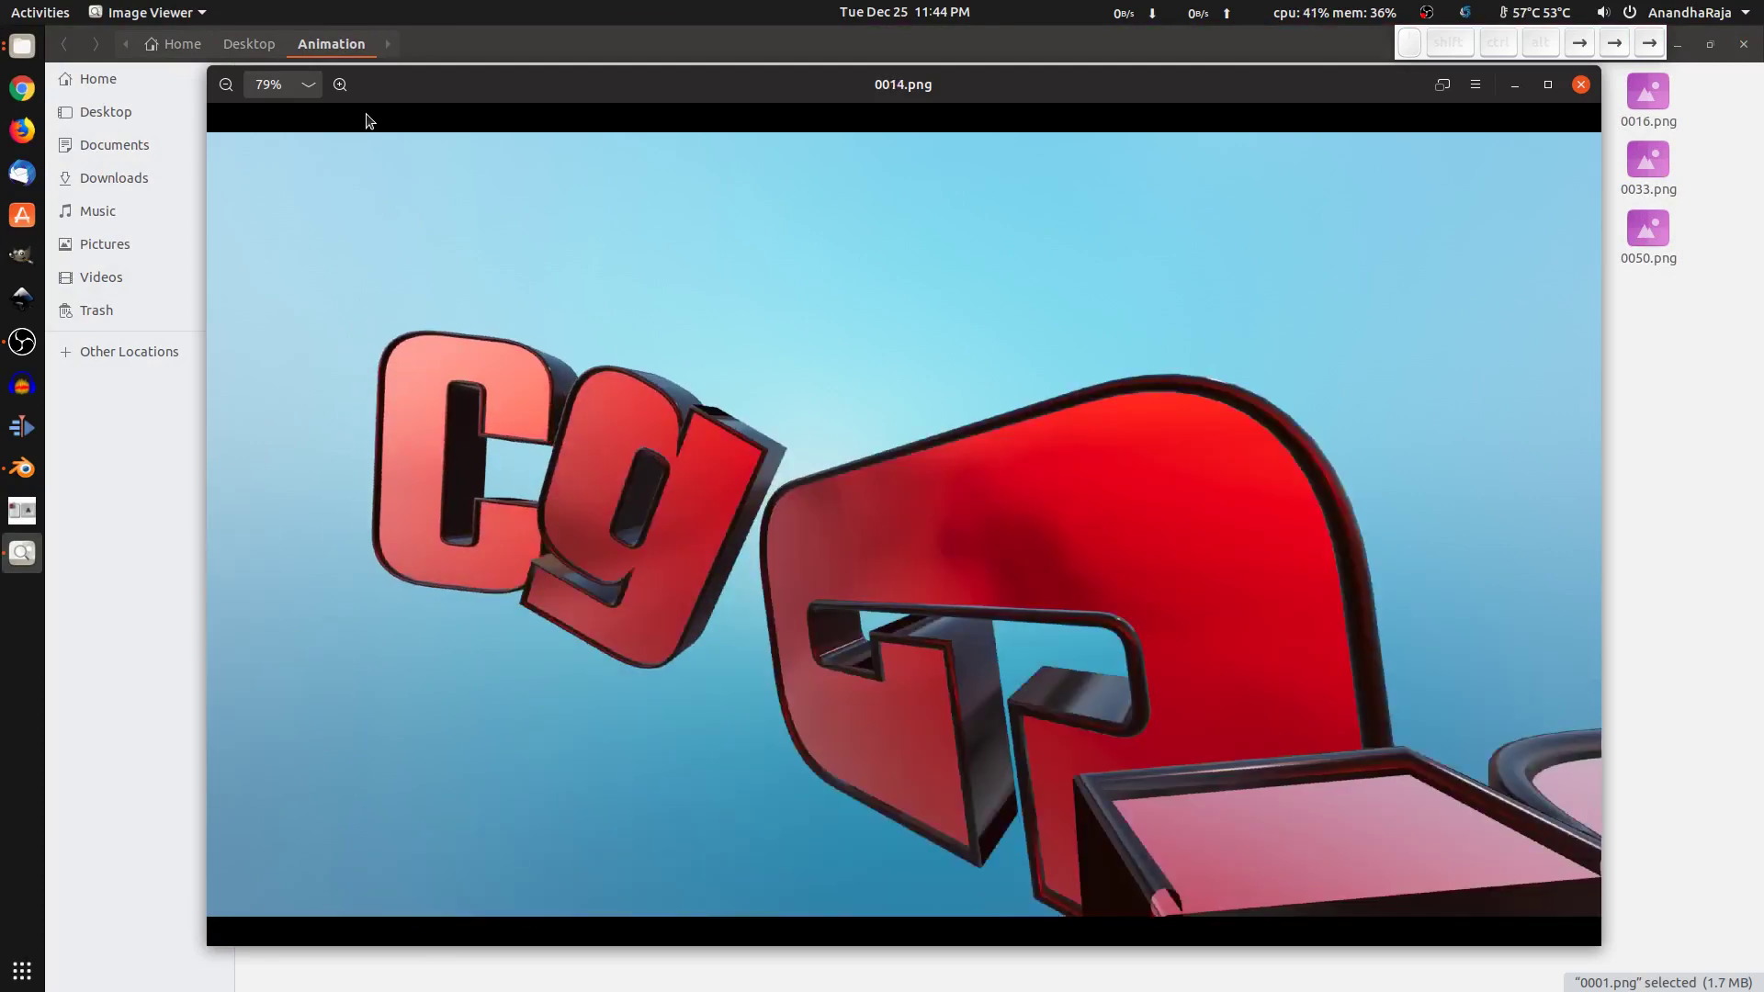
pyautogui.press('Right')
pyautogui.press('Escape')
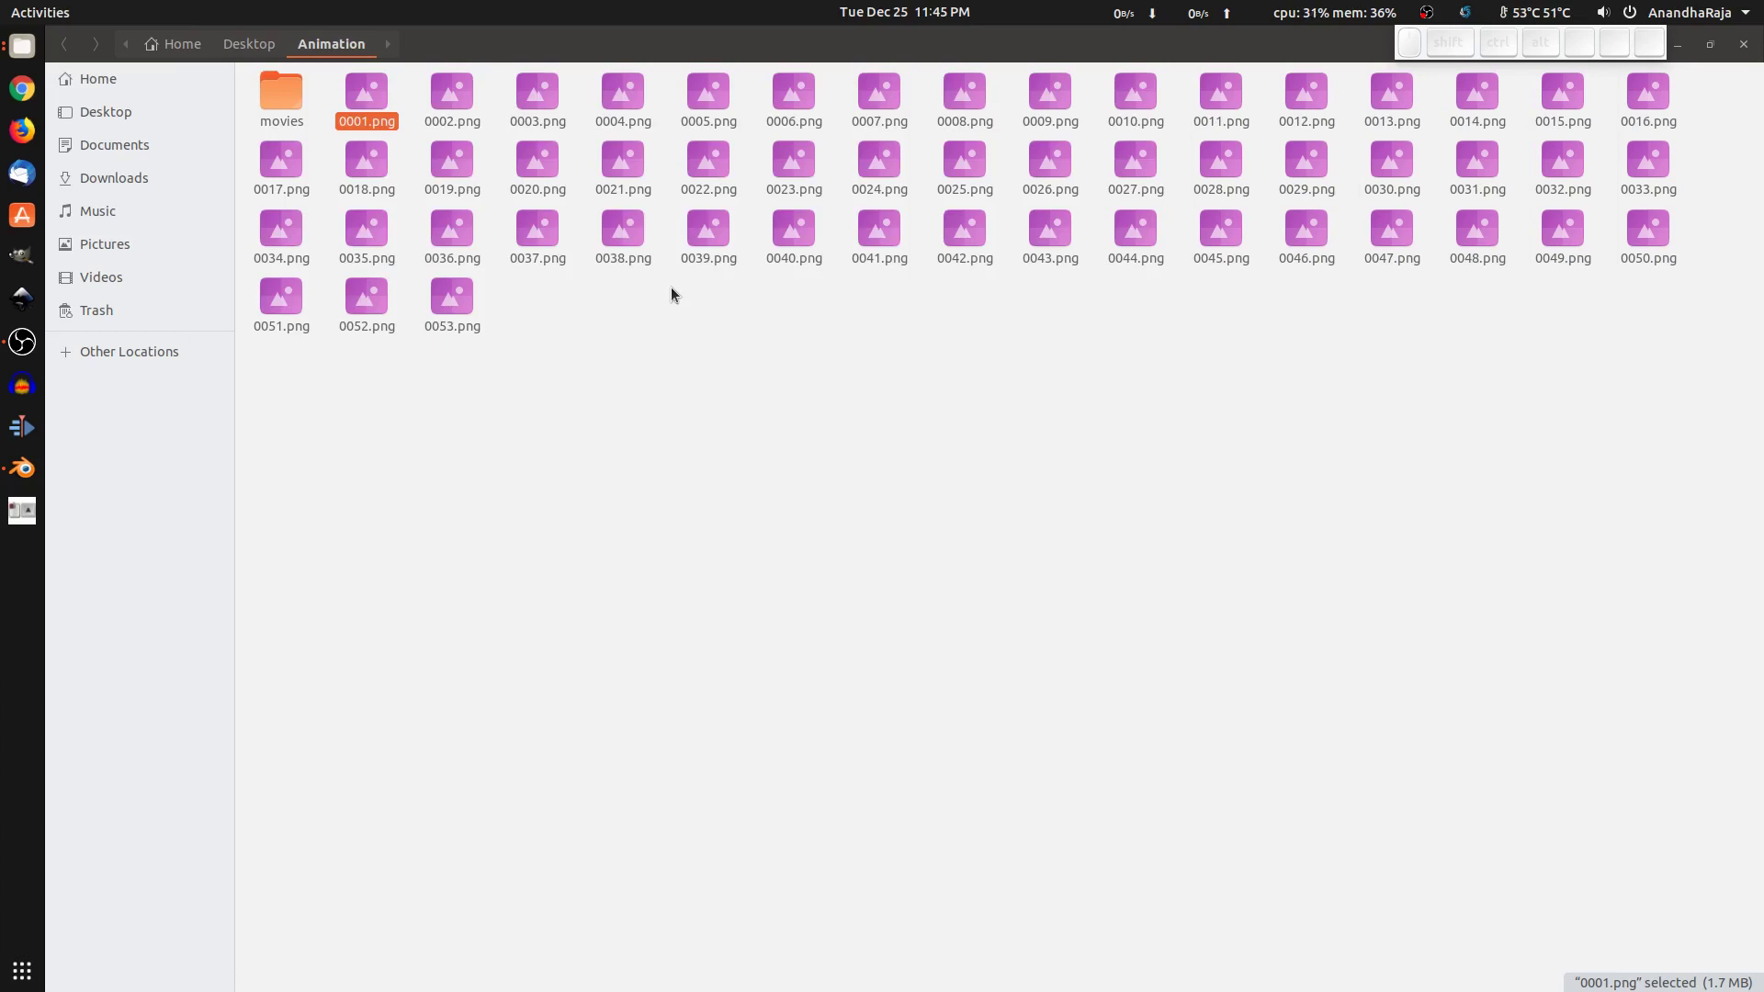
# Step: Switch to Blender and add a Video Editing workspace
pyautogui.click(22, 469)
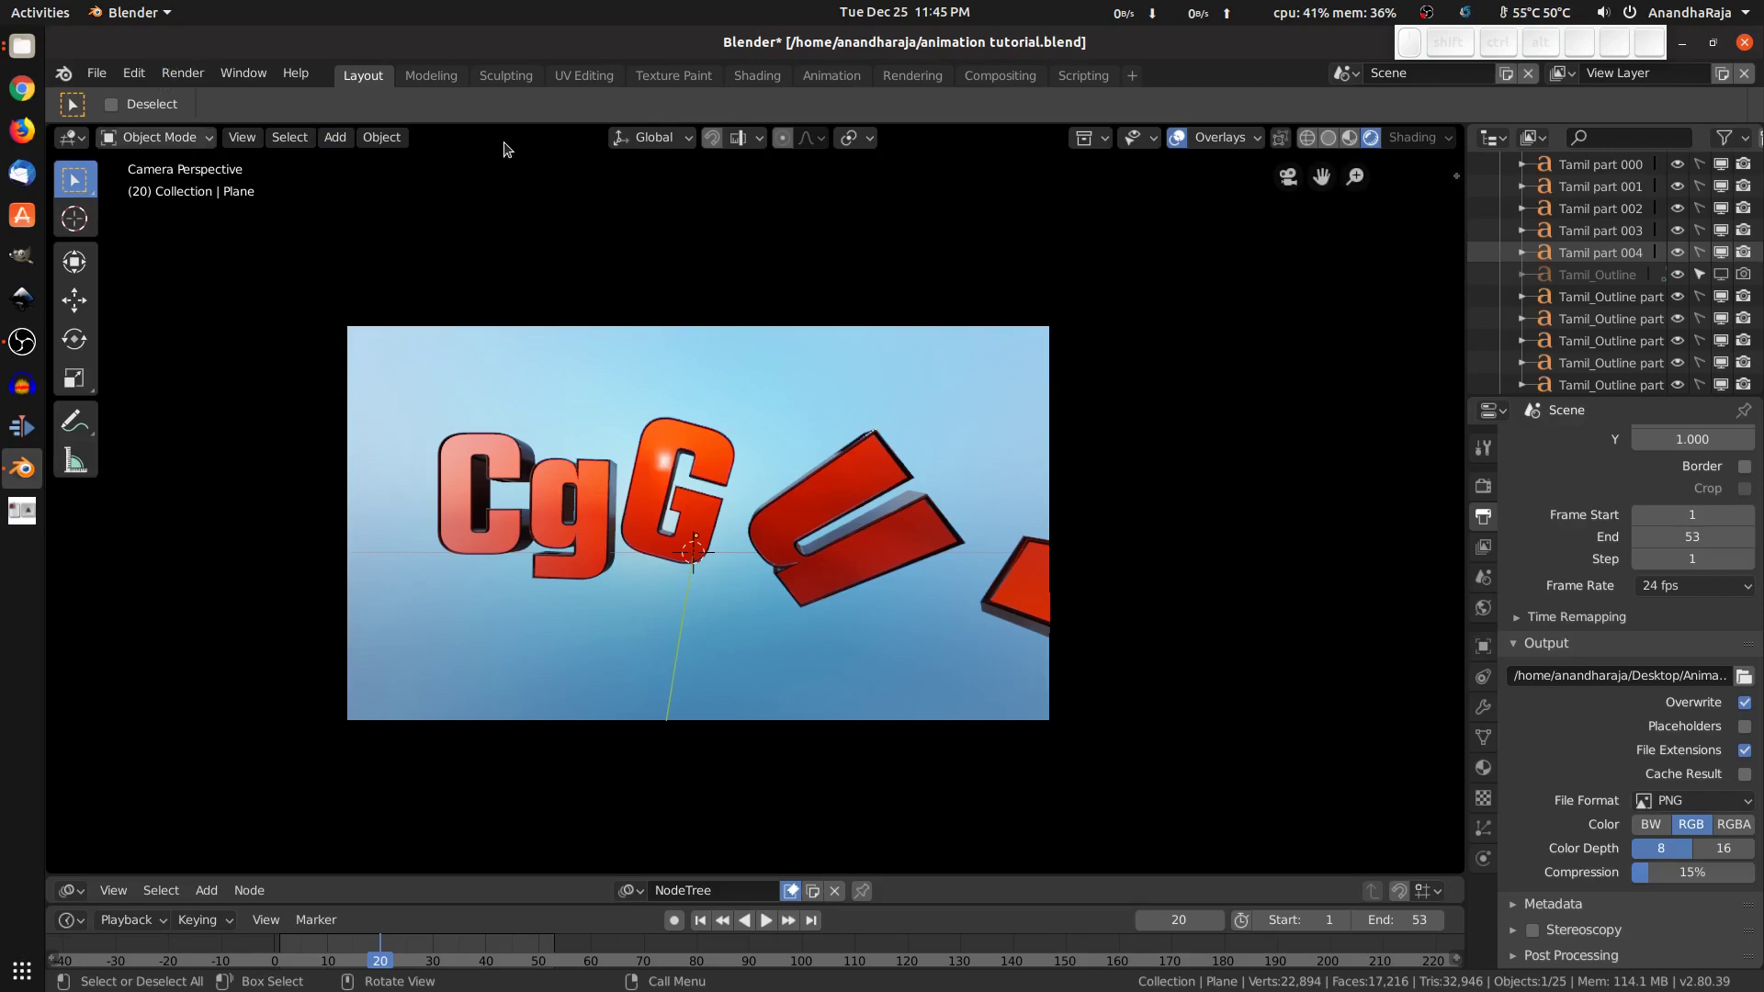
pyautogui.click(1128, 77)
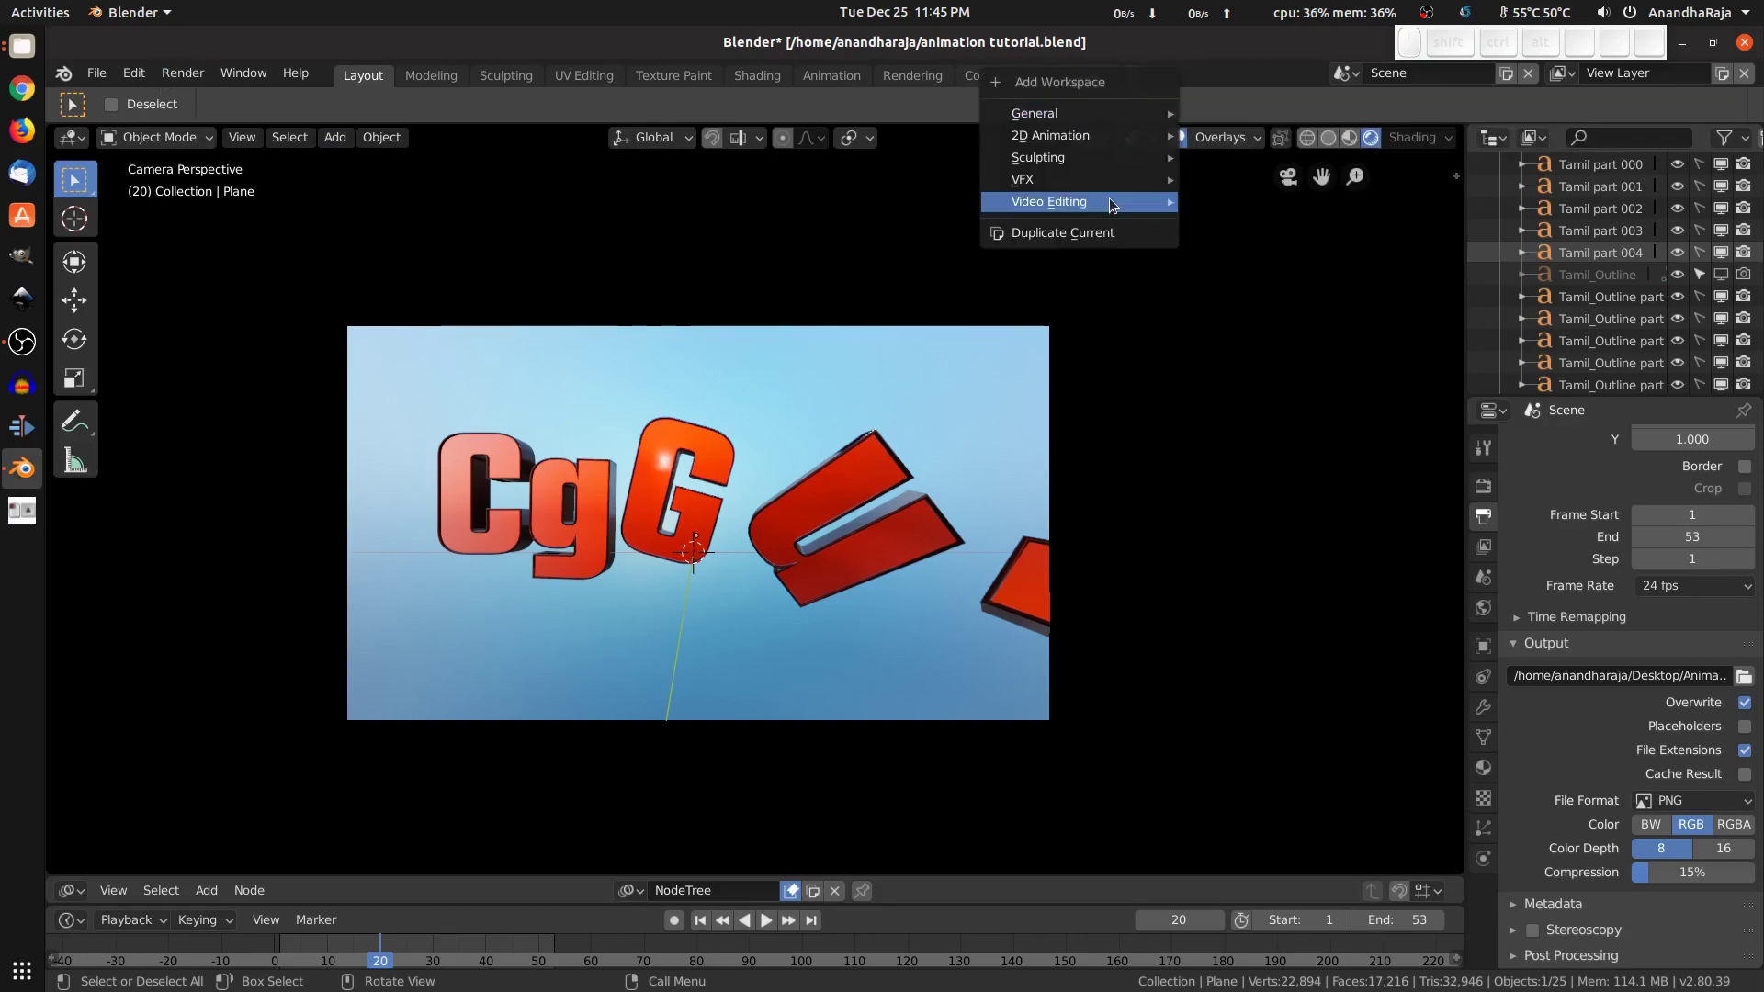
pyautogui.moveTo(1107, 201)
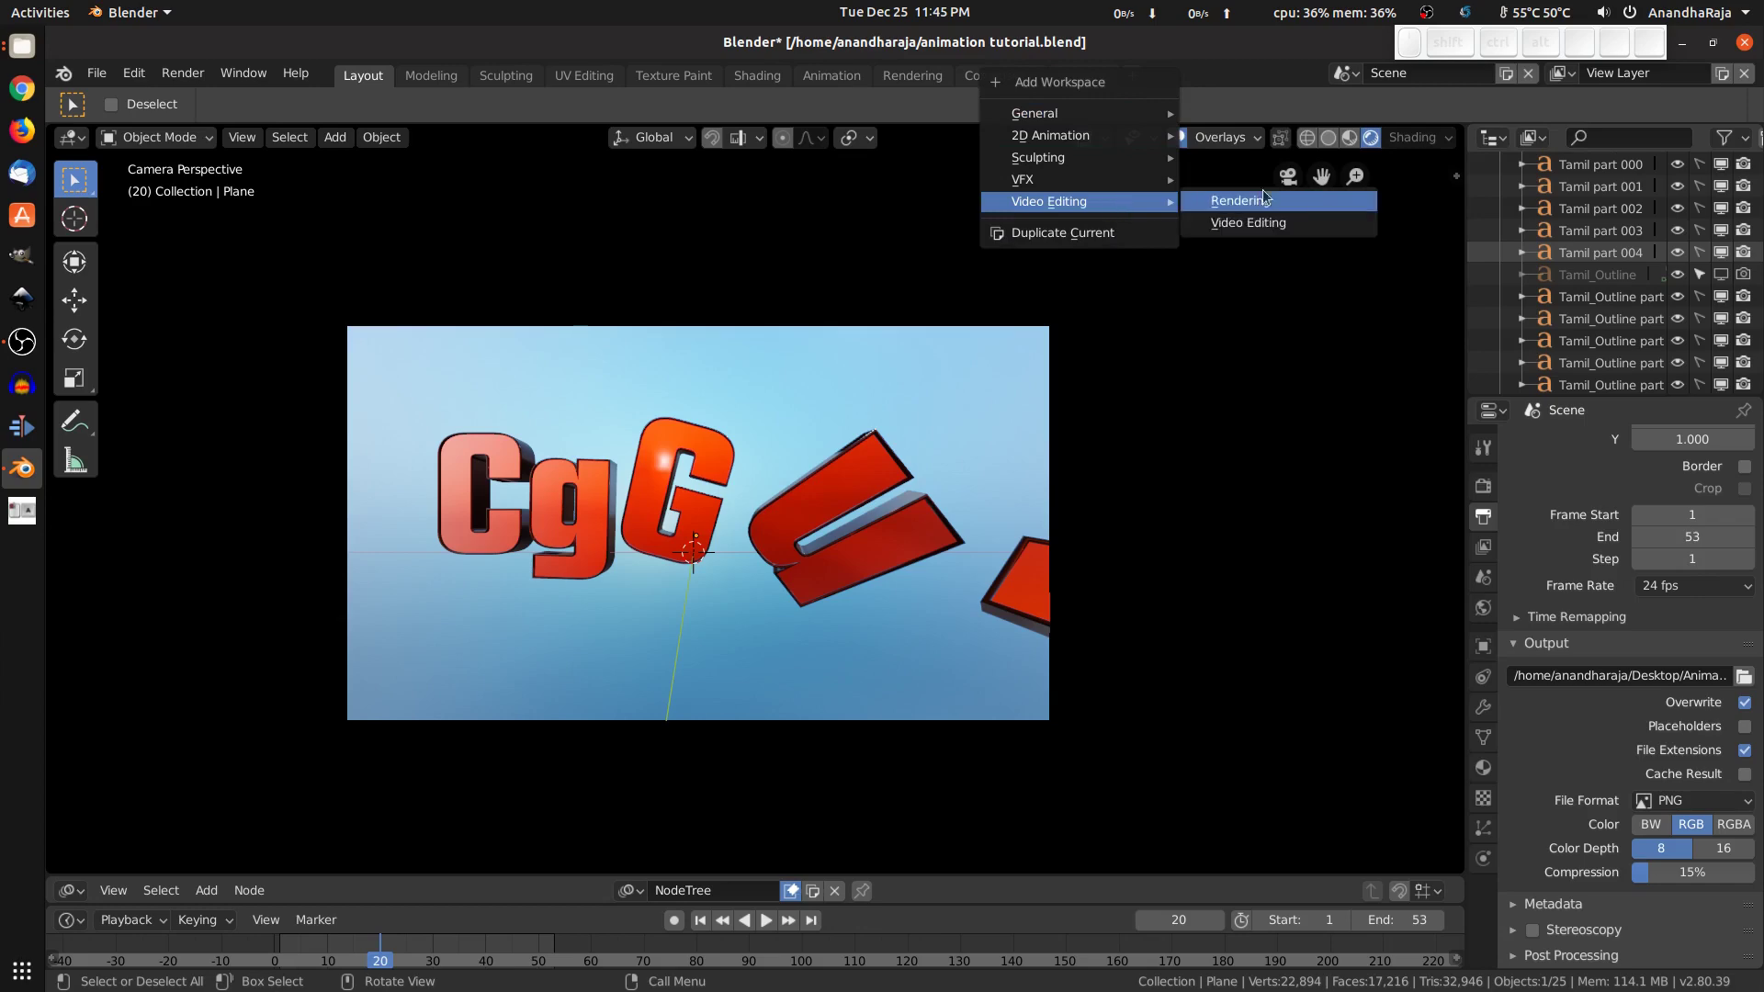
pyautogui.click(1317, 222)
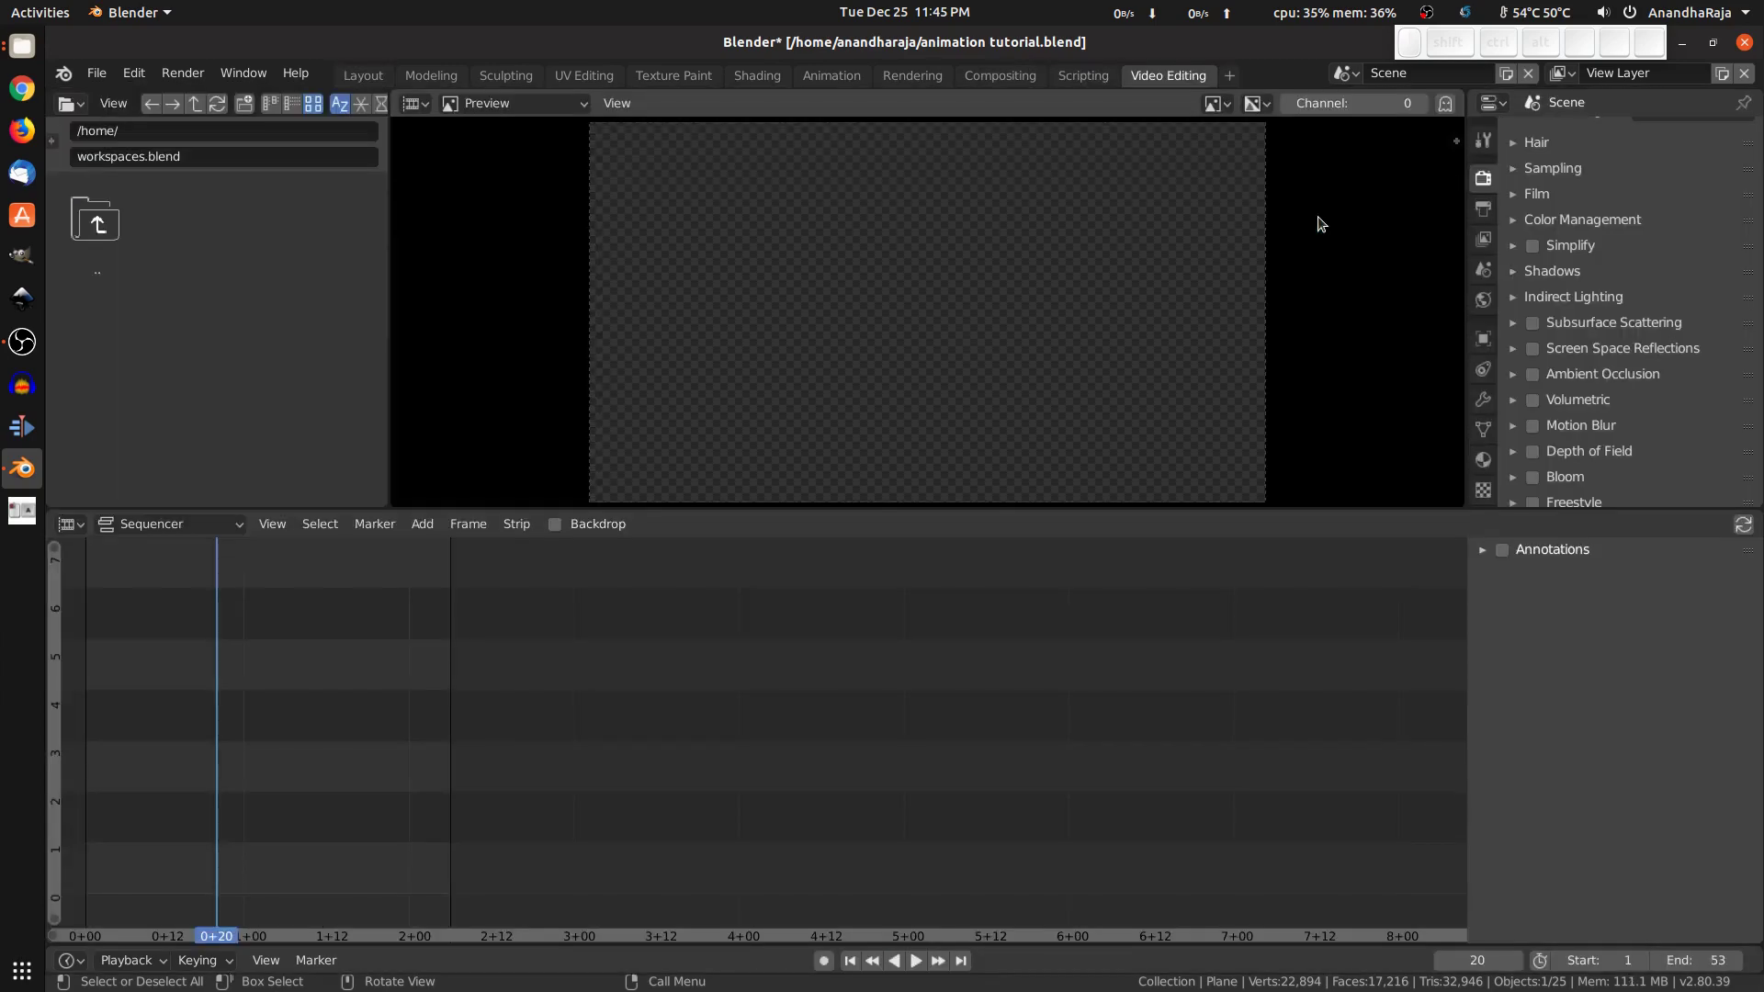
# Step: Add all rendered frames, 0001.png to 0053.png from the Desktop's Animation folder, to the sequencer as one image strip starting at frame 1
pyautogui.moveTo(216, 845); pyautogui.dragTo(86, 832)
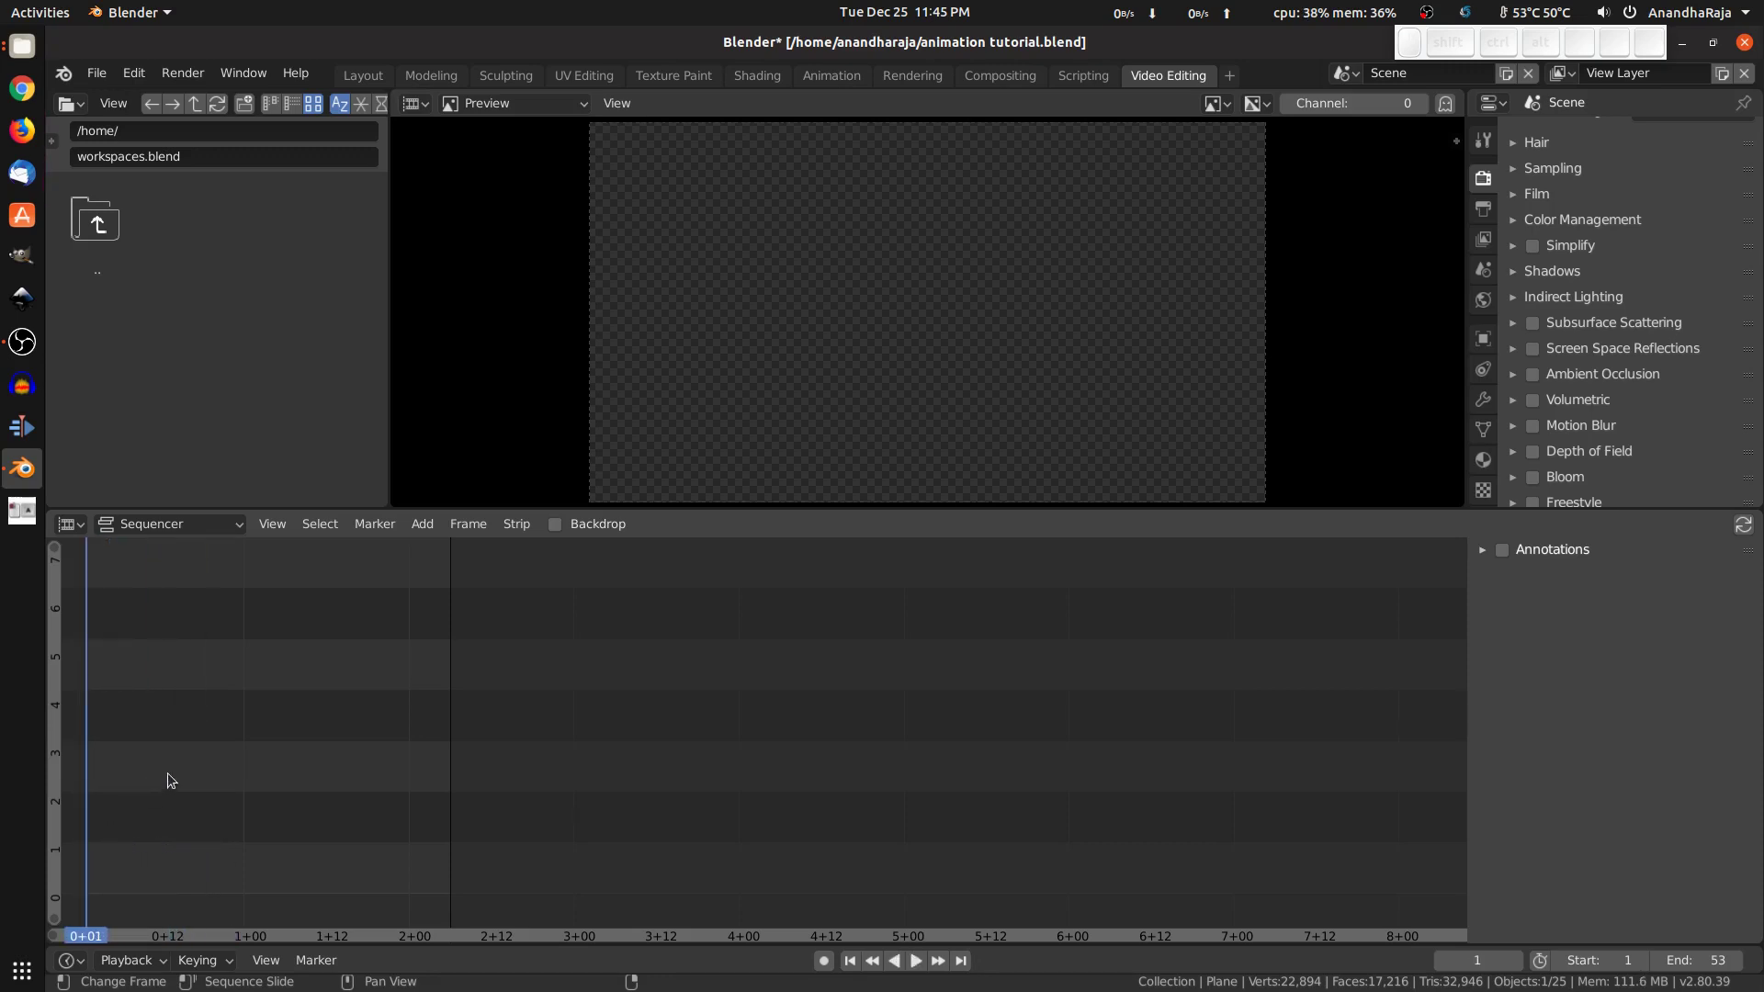
pyautogui.hotkey('shift', 'a')
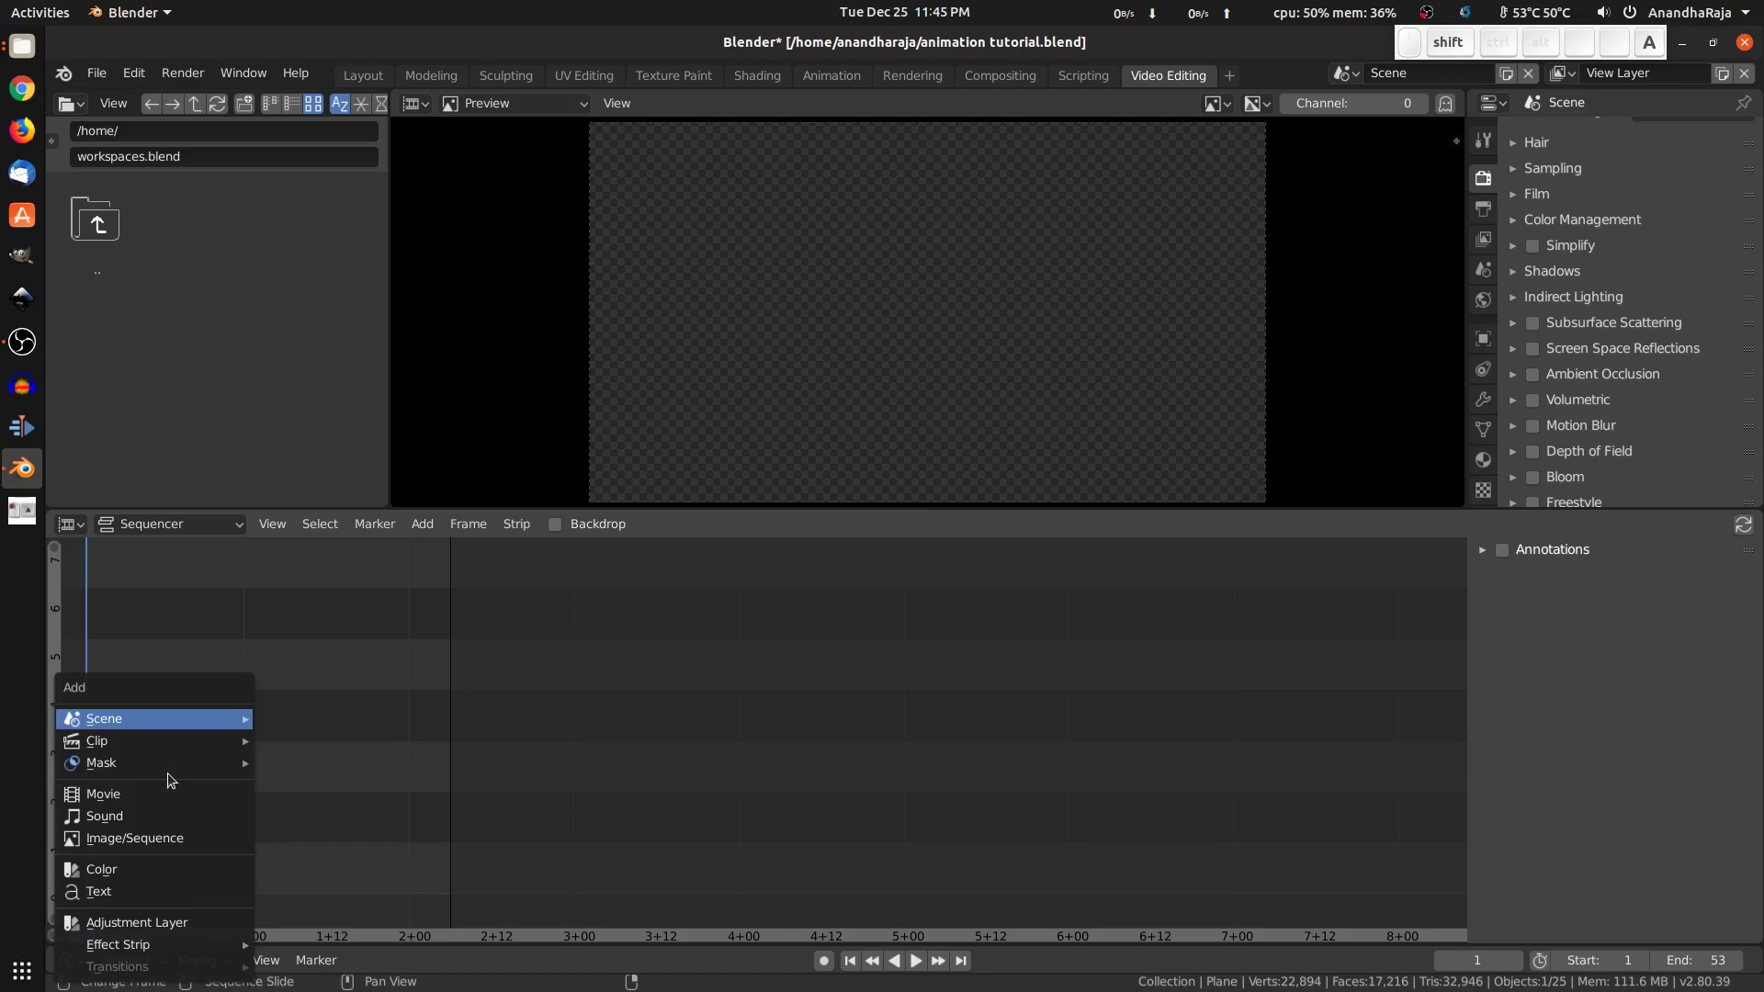
pyautogui.click(145, 838)
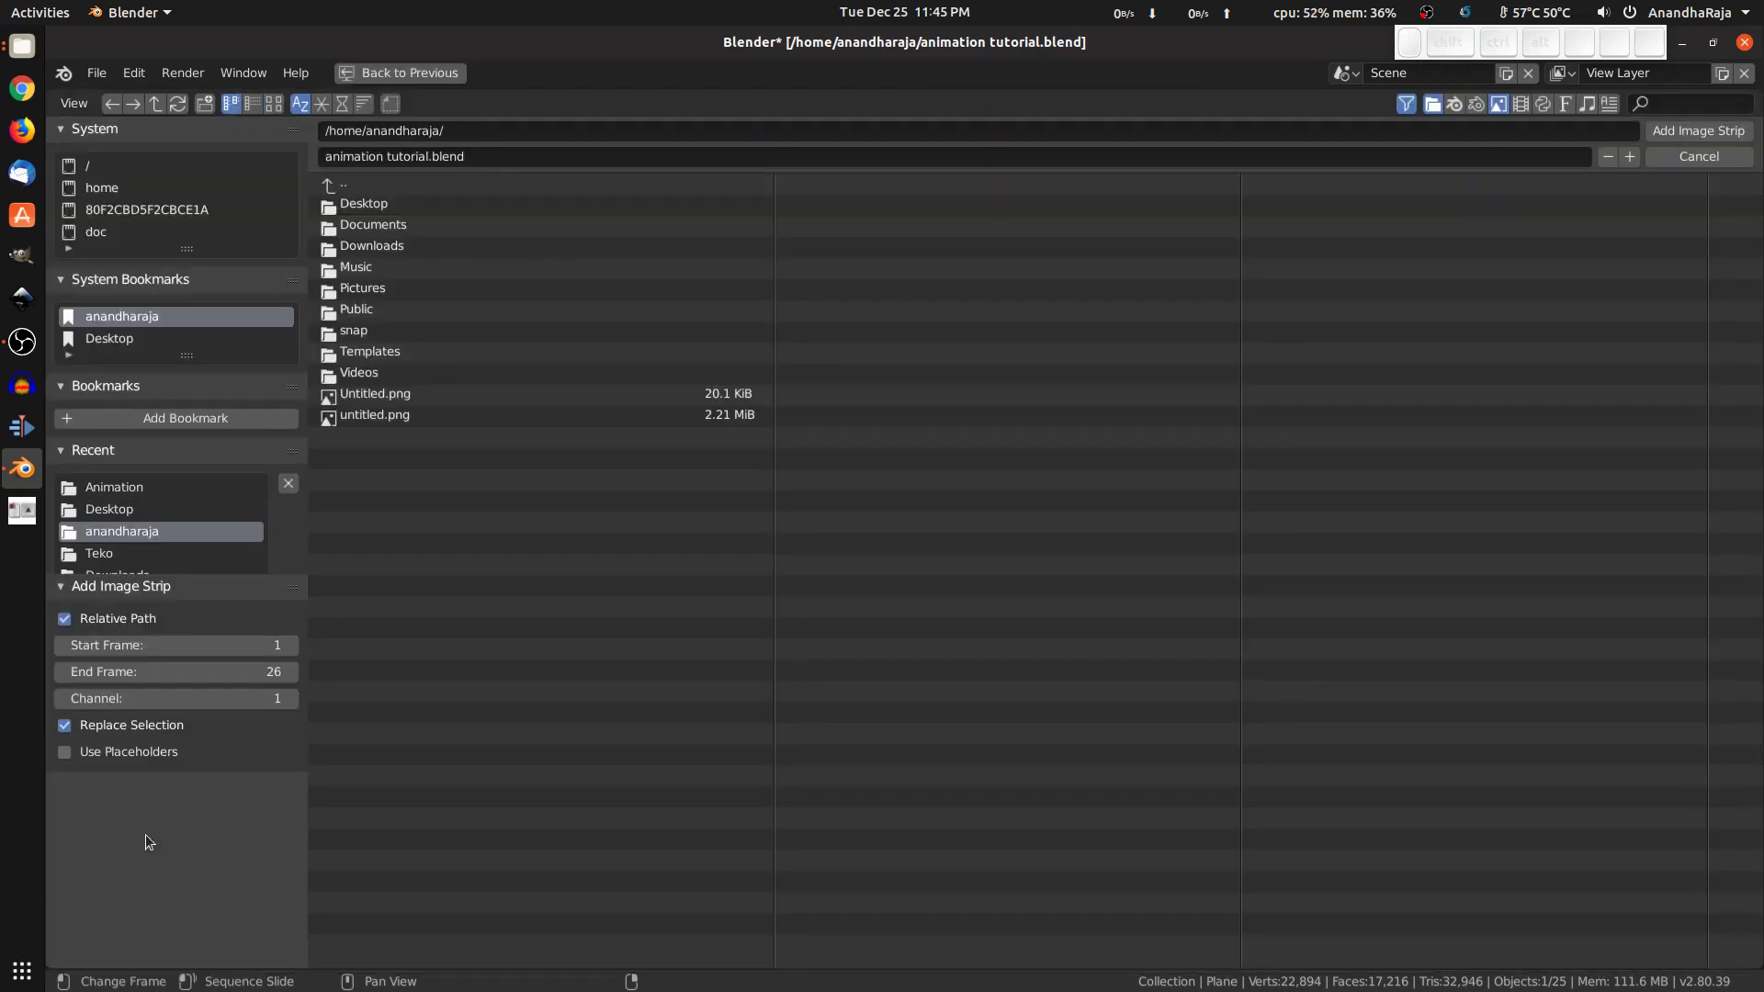
pyautogui.click(129, 509)
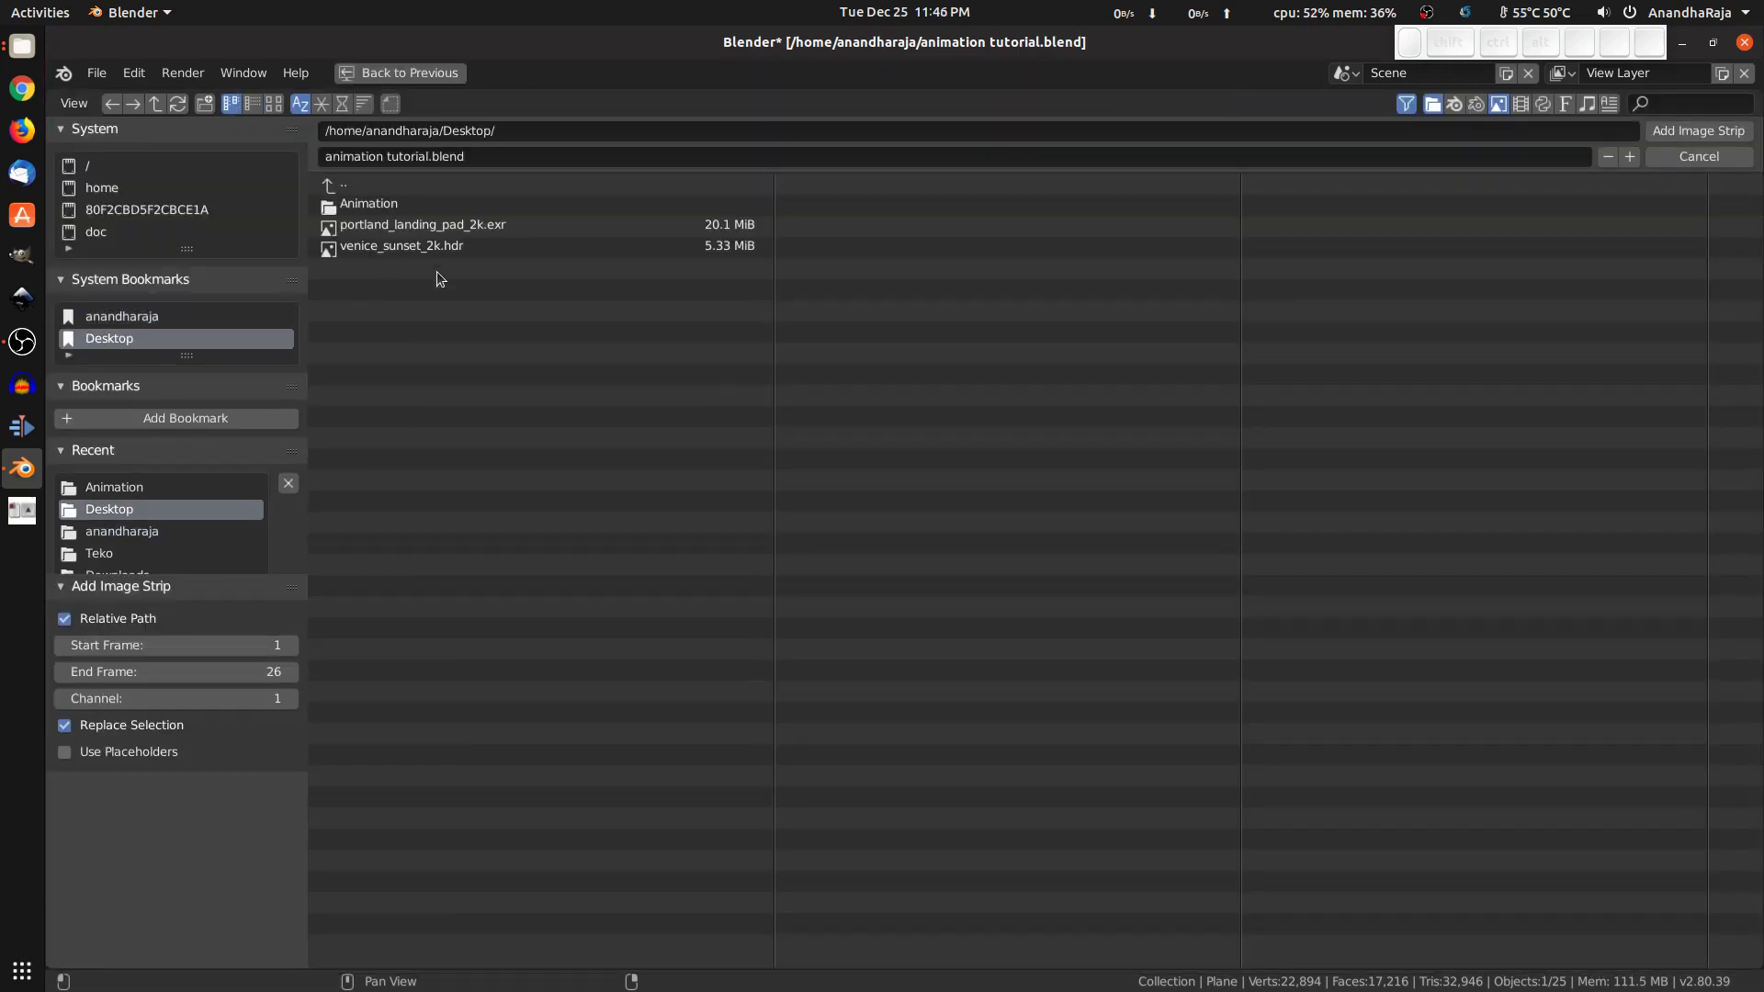
pyautogui.click(447, 203)
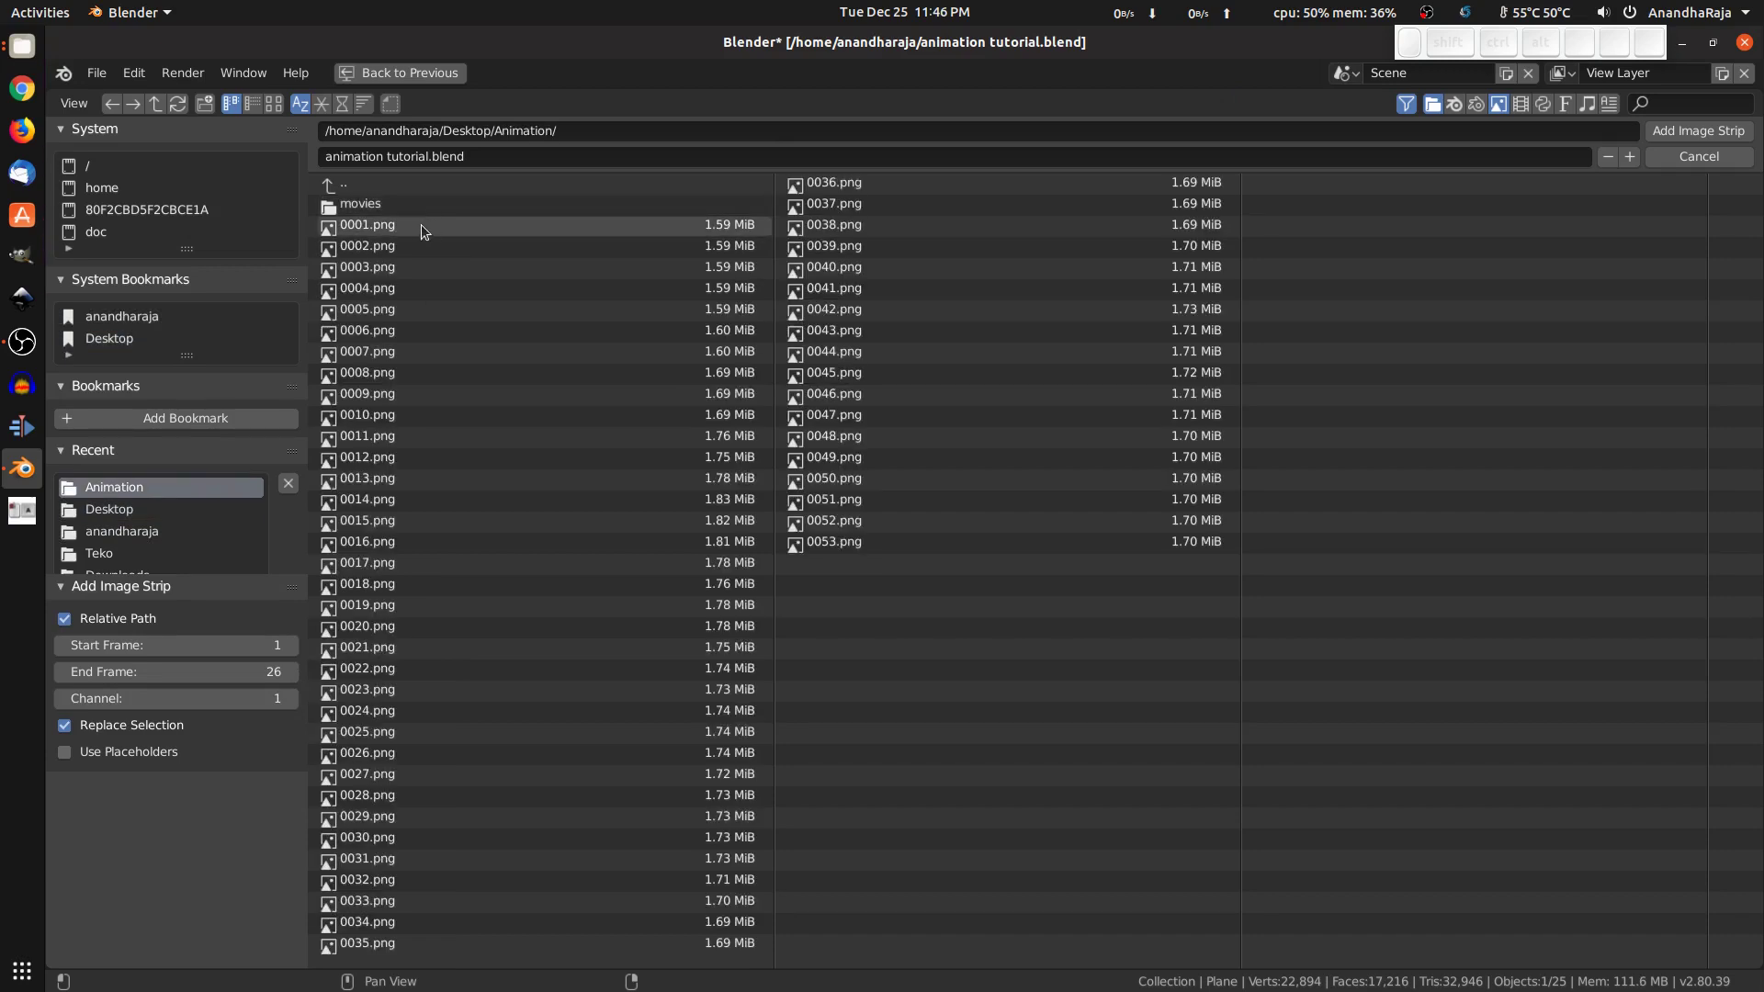
pyautogui.click(421, 224)
pyautogui.keyDown('shift'); pyautogui.click(873, 535); pyautogui.keyUp('shift')
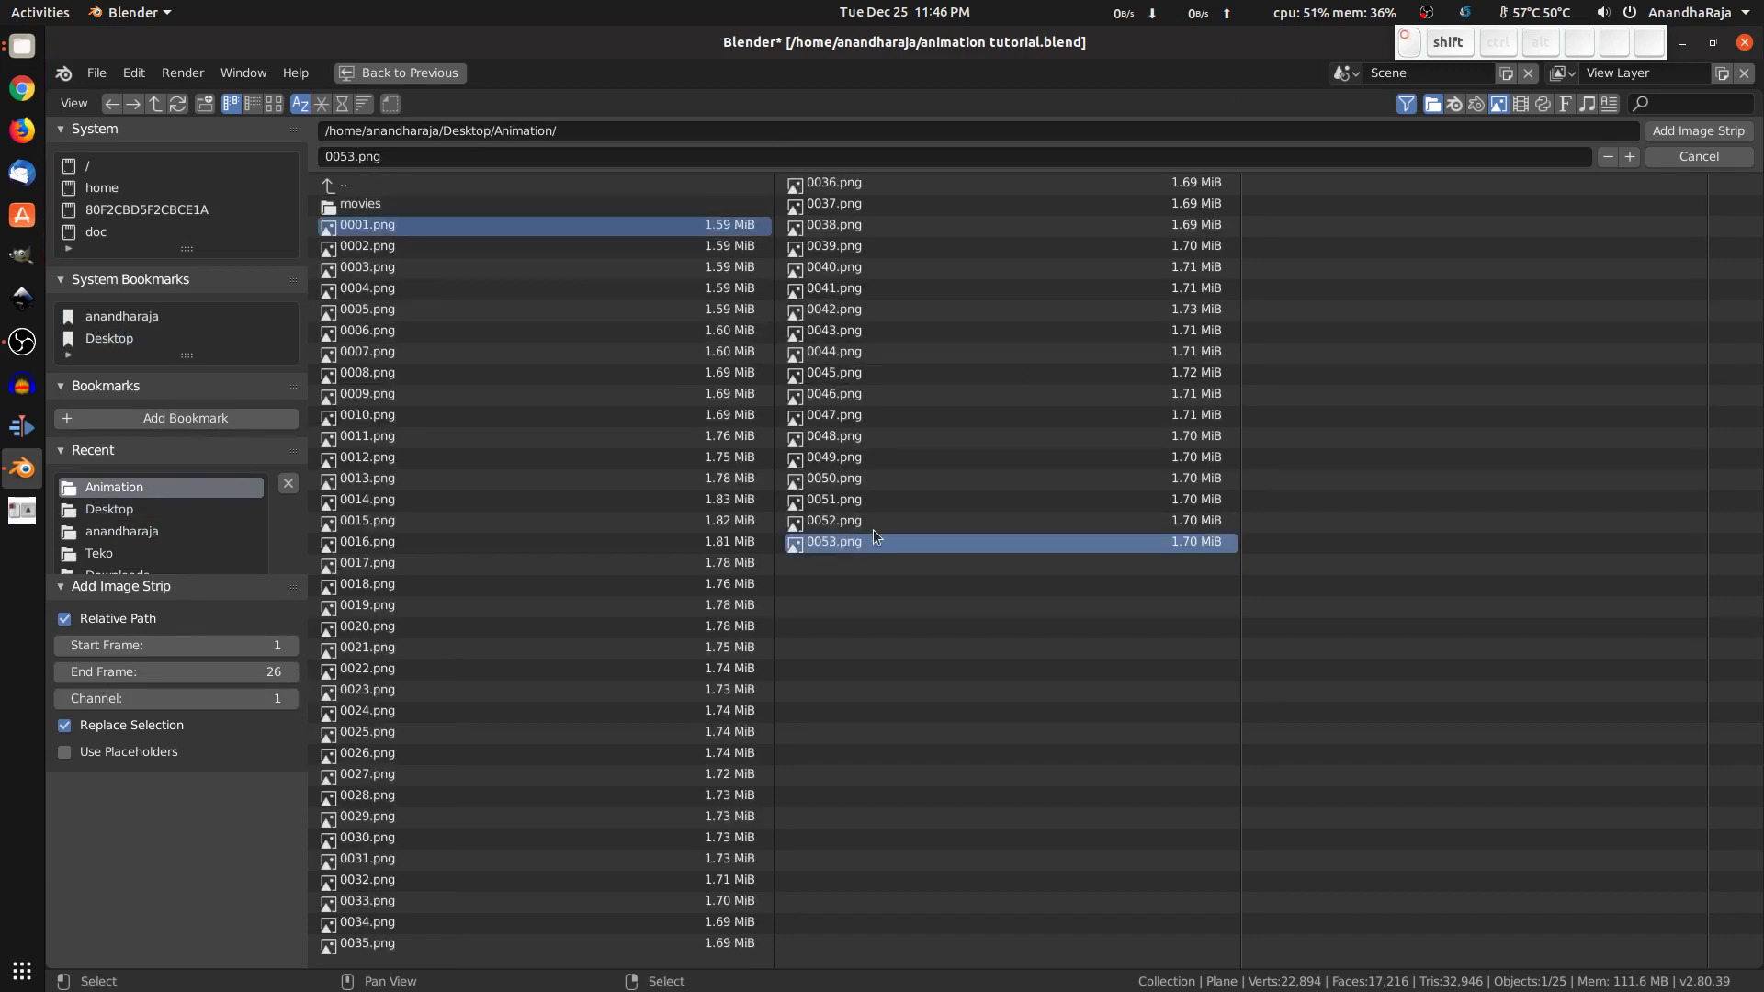
pyautogui.press('a')
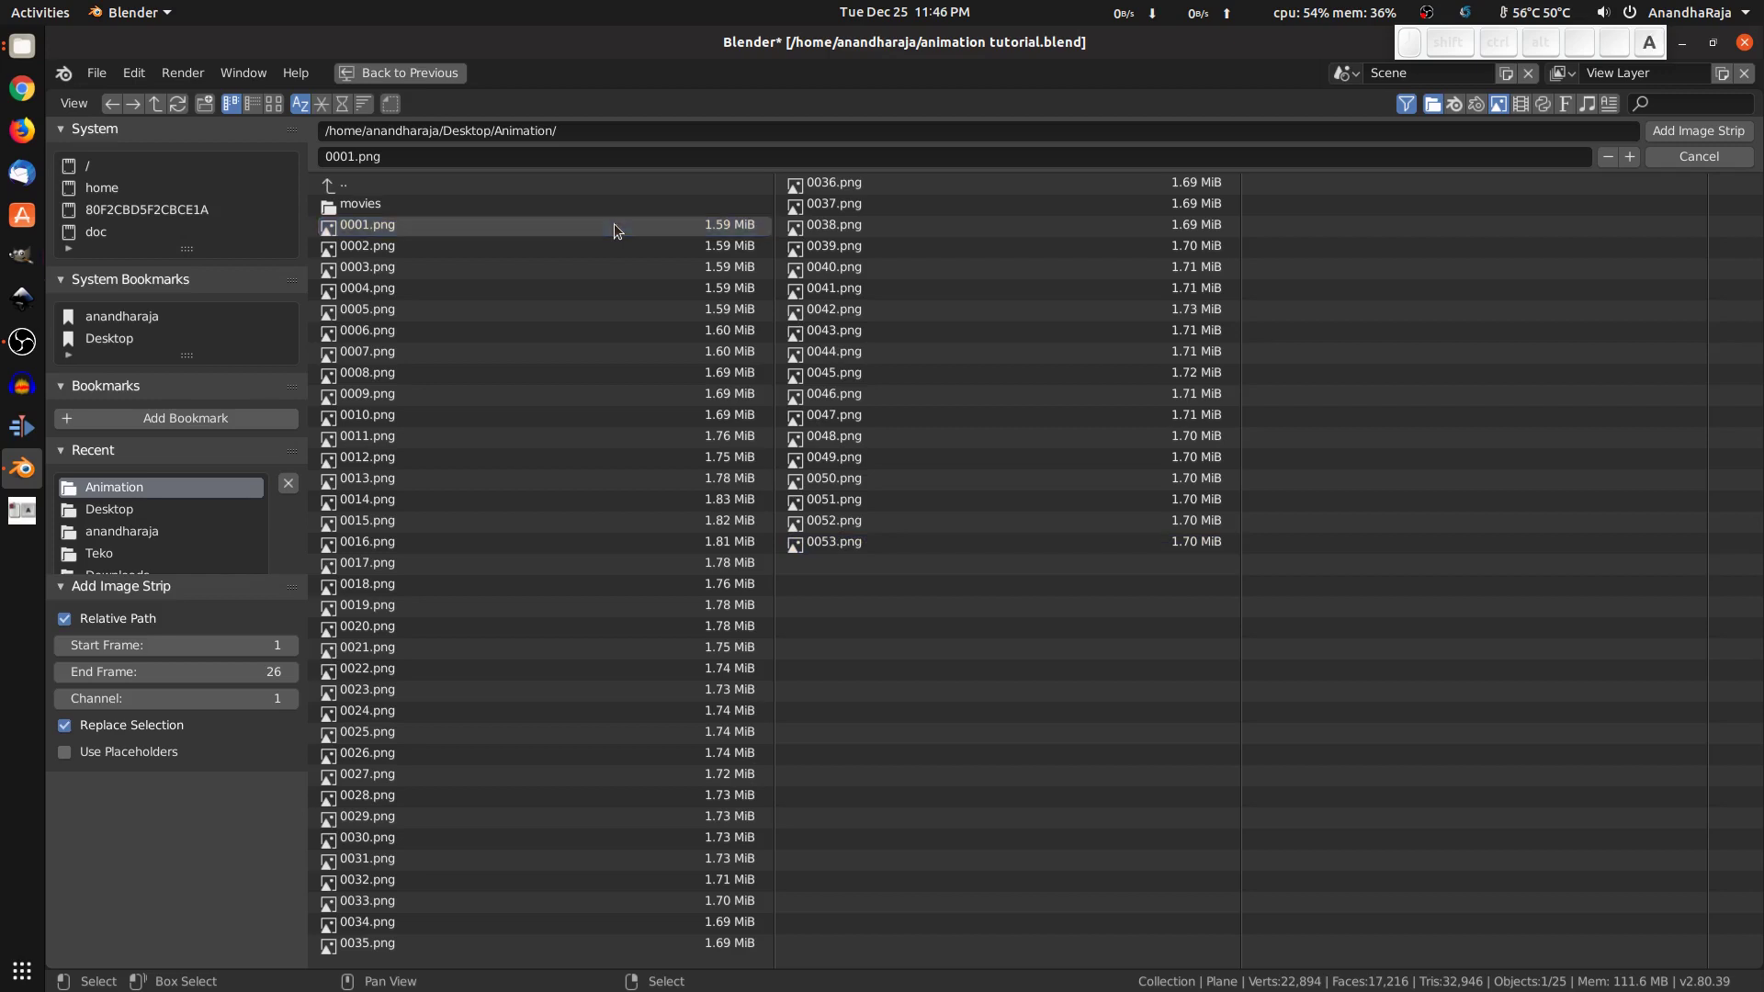
pyautogui.press('a')
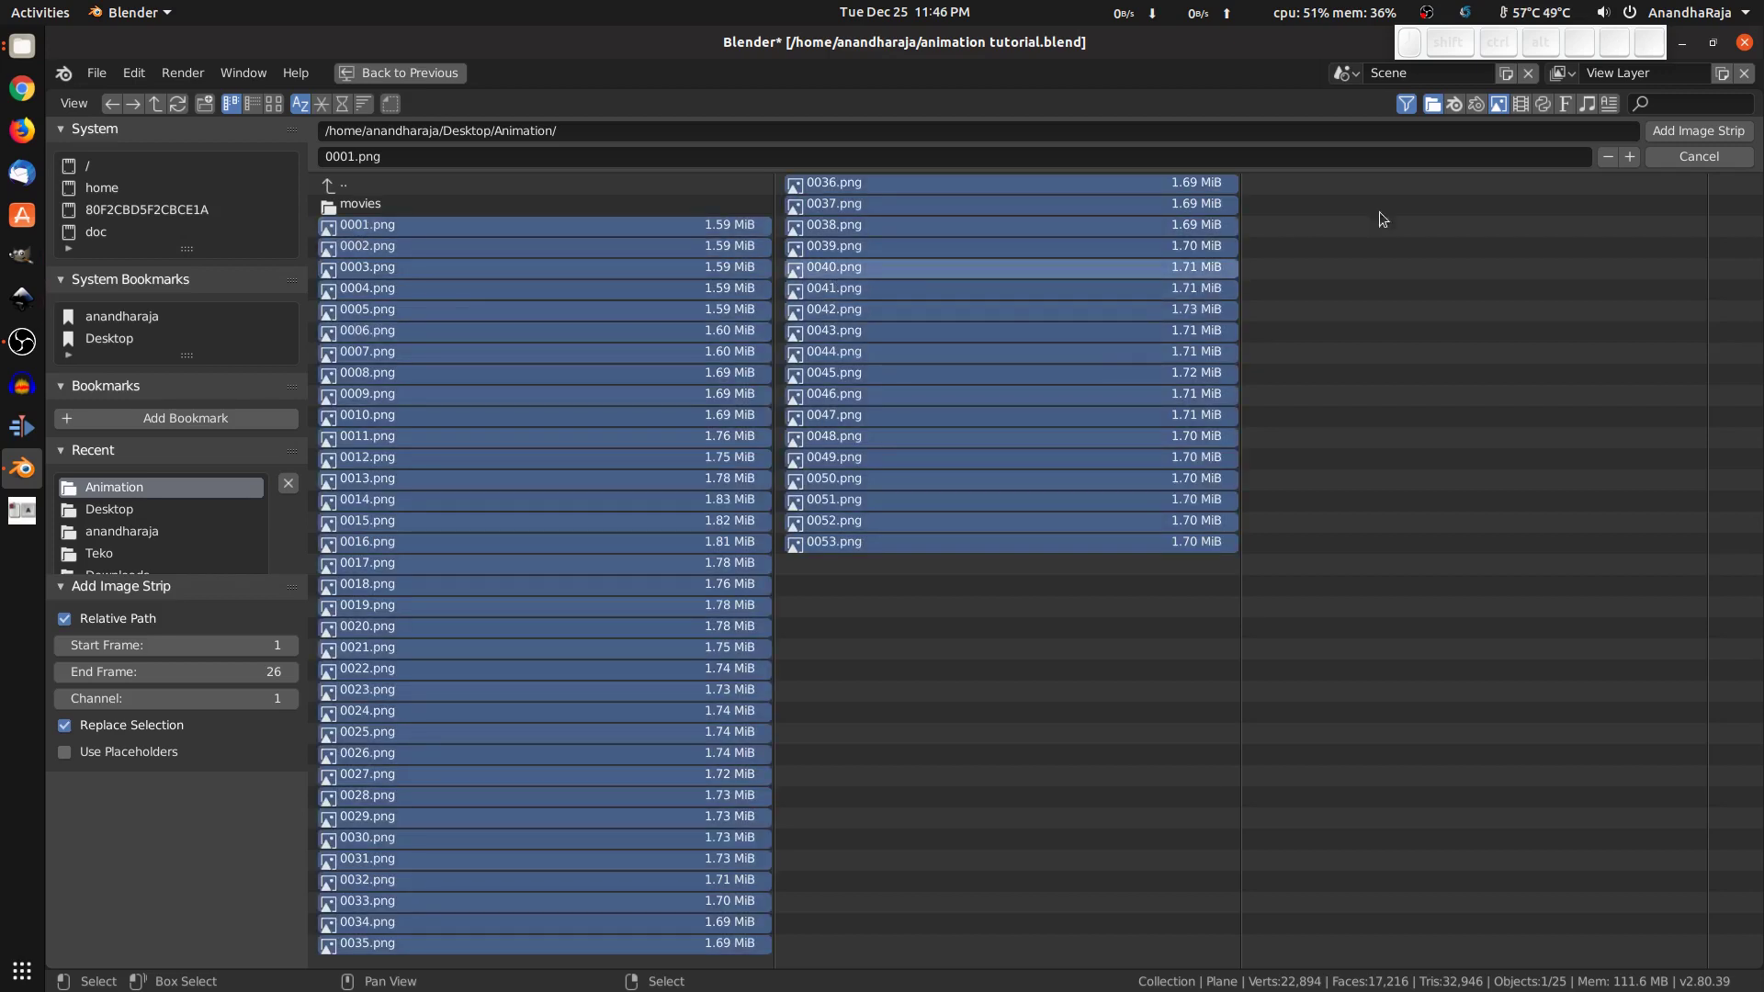
pyautogui.click(1706, 134)
# Step: Play back the image strip in the sequencer preview and go to the last frame
pyautogui.press('space')
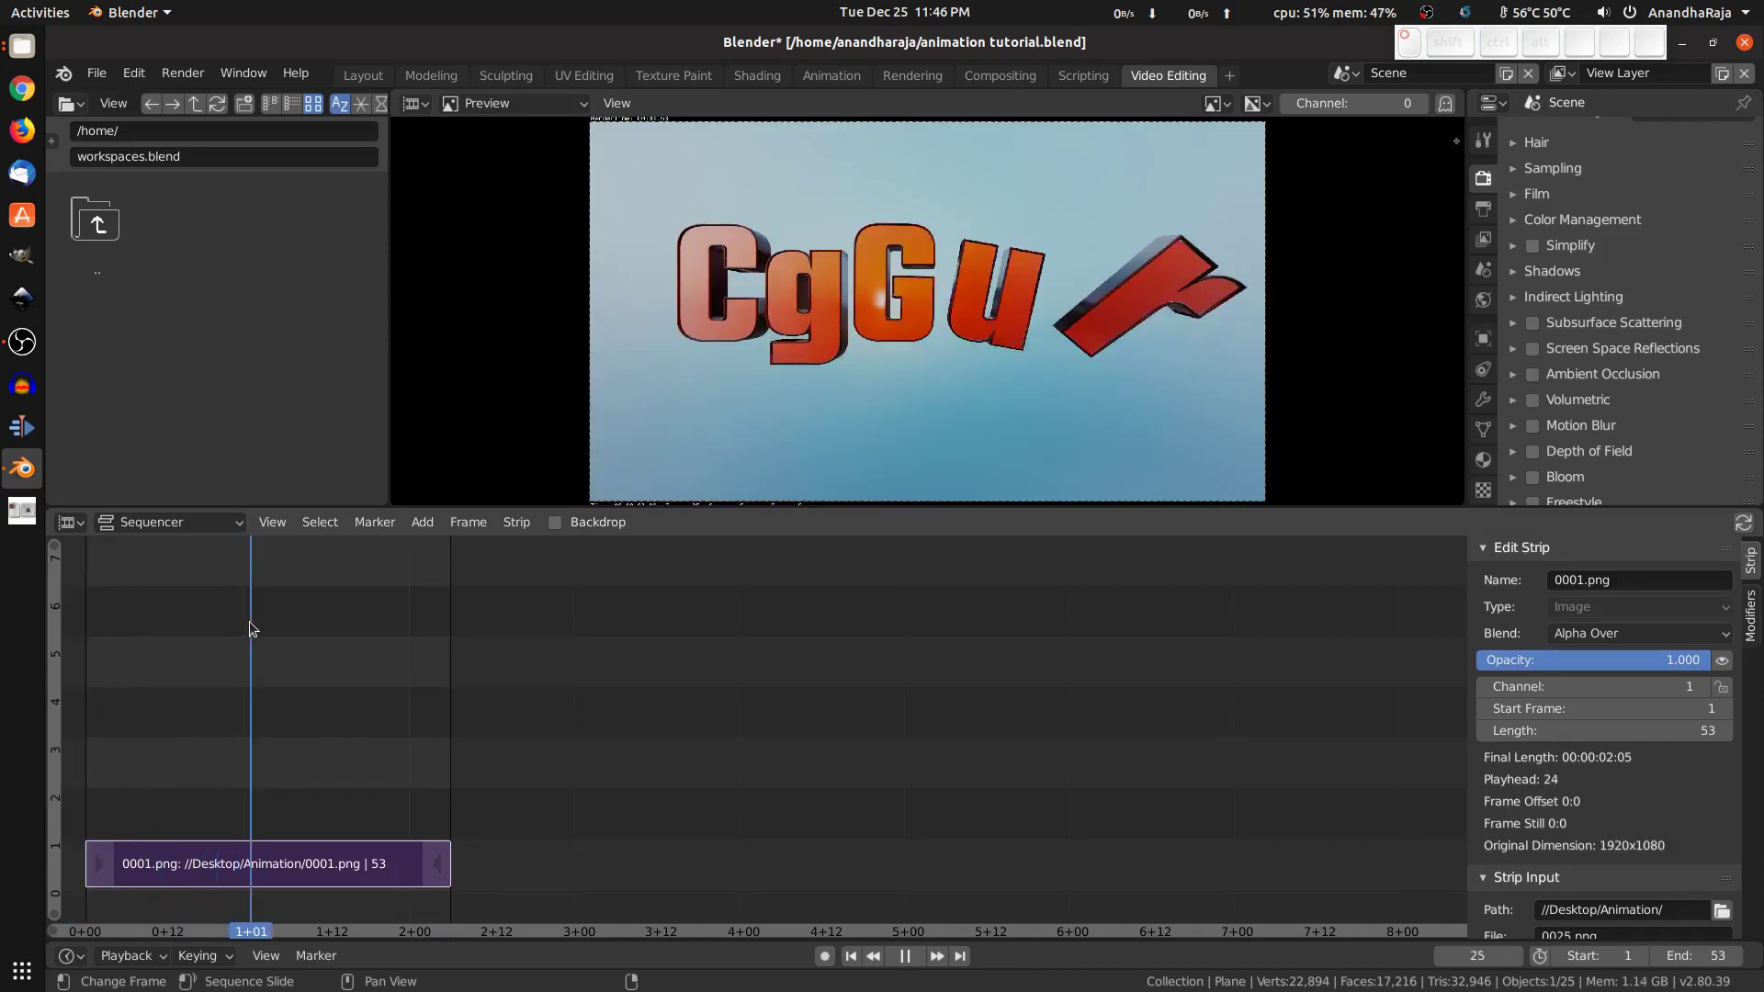
pyautogui.press('space')
pyautogui.hotkey('shift', 'Right')
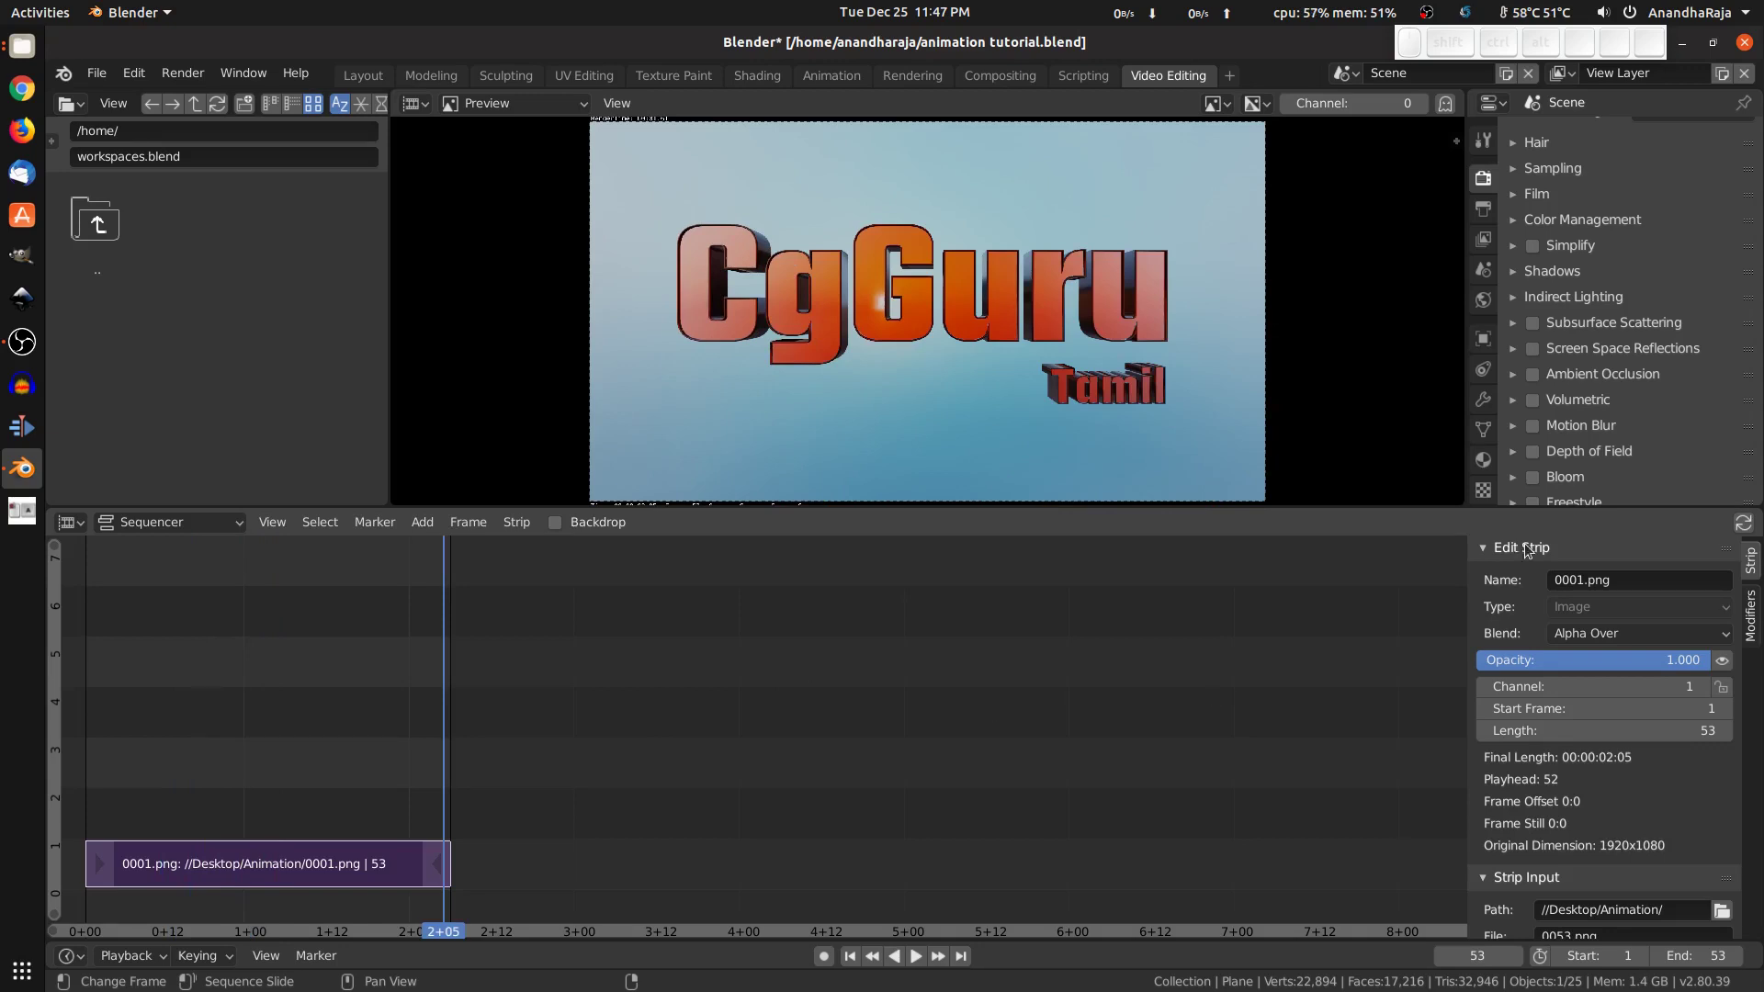
# Step: Set the scene's output file format to FFmpeg video
pyautogui.click(1481, 209)
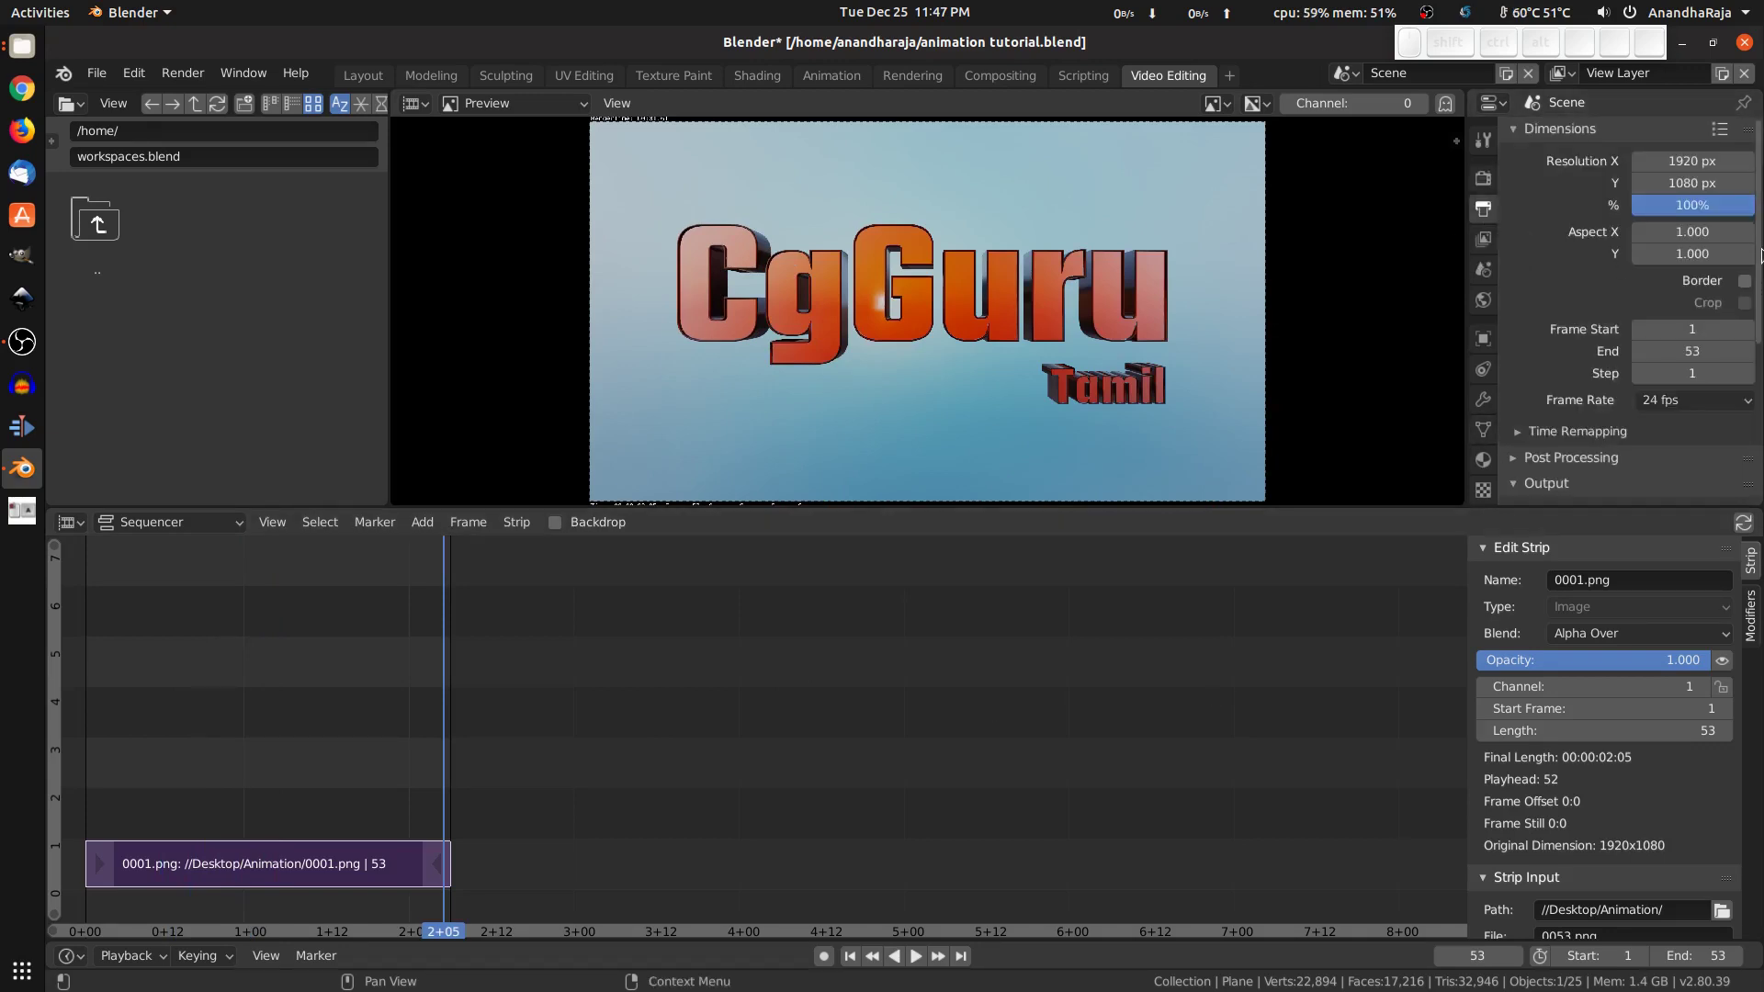
pyautogui.moveTo(1761, 250); pyautogui.dragTo(1761, 428)
pyautogui.click(1706, 363)
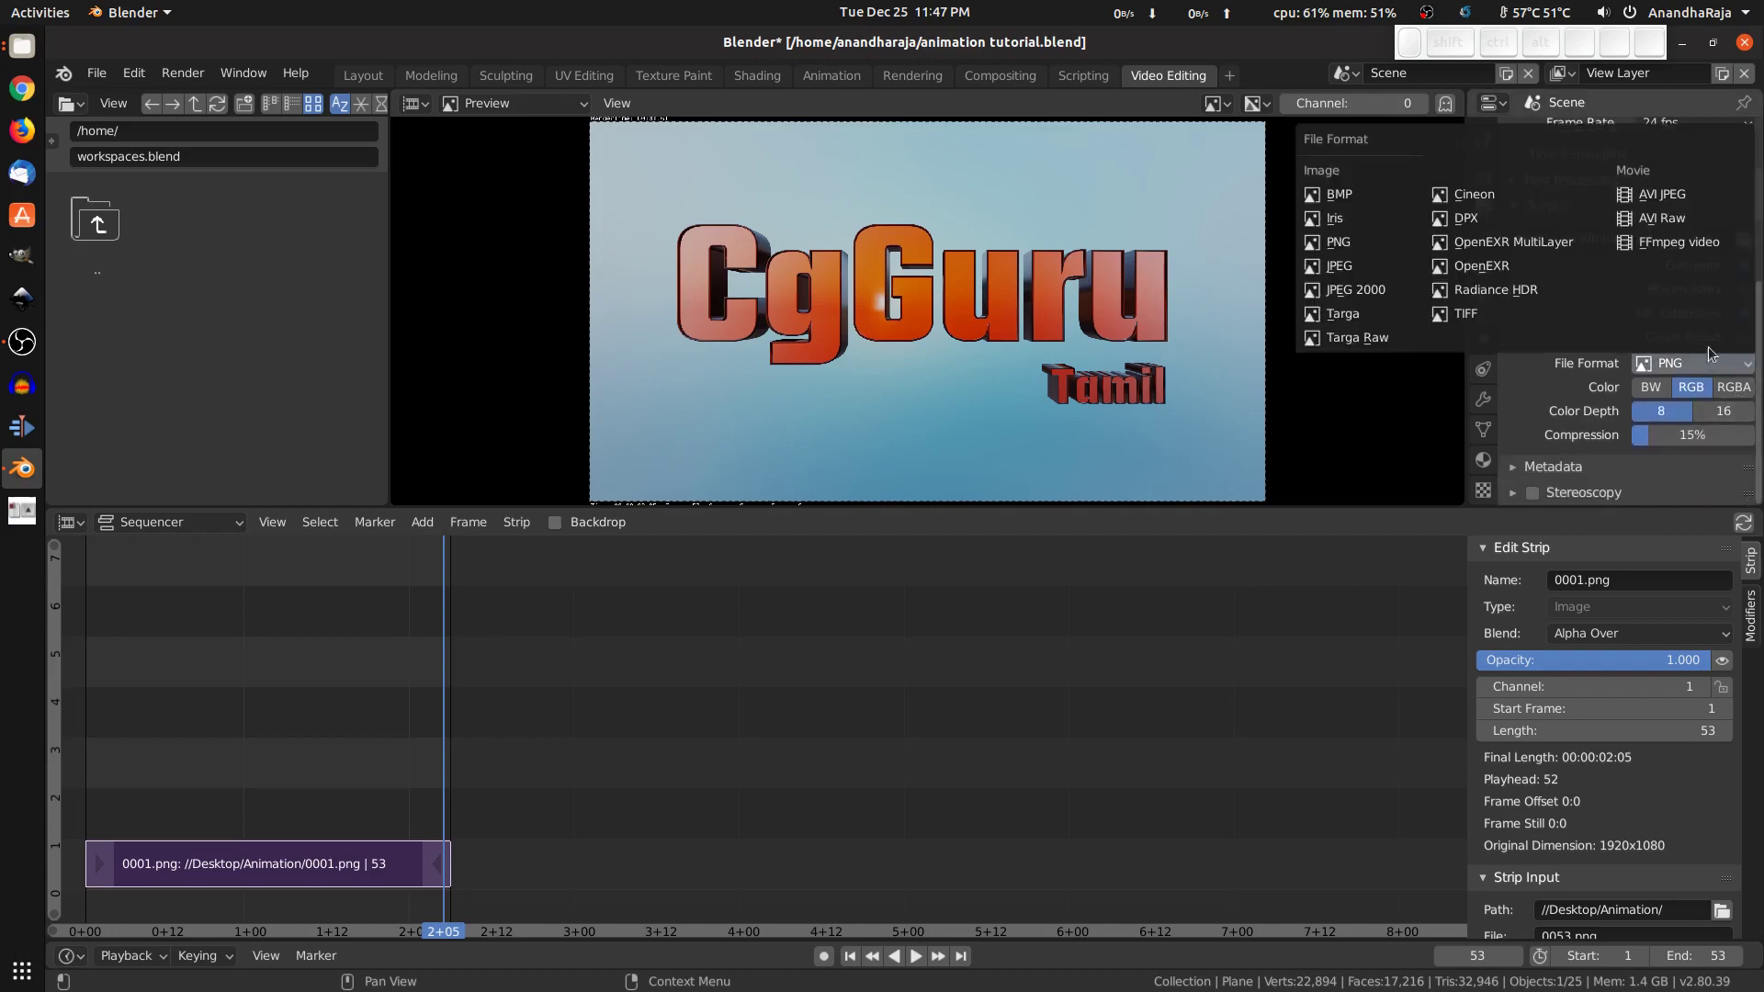
pyautogui.click(1672, 246)
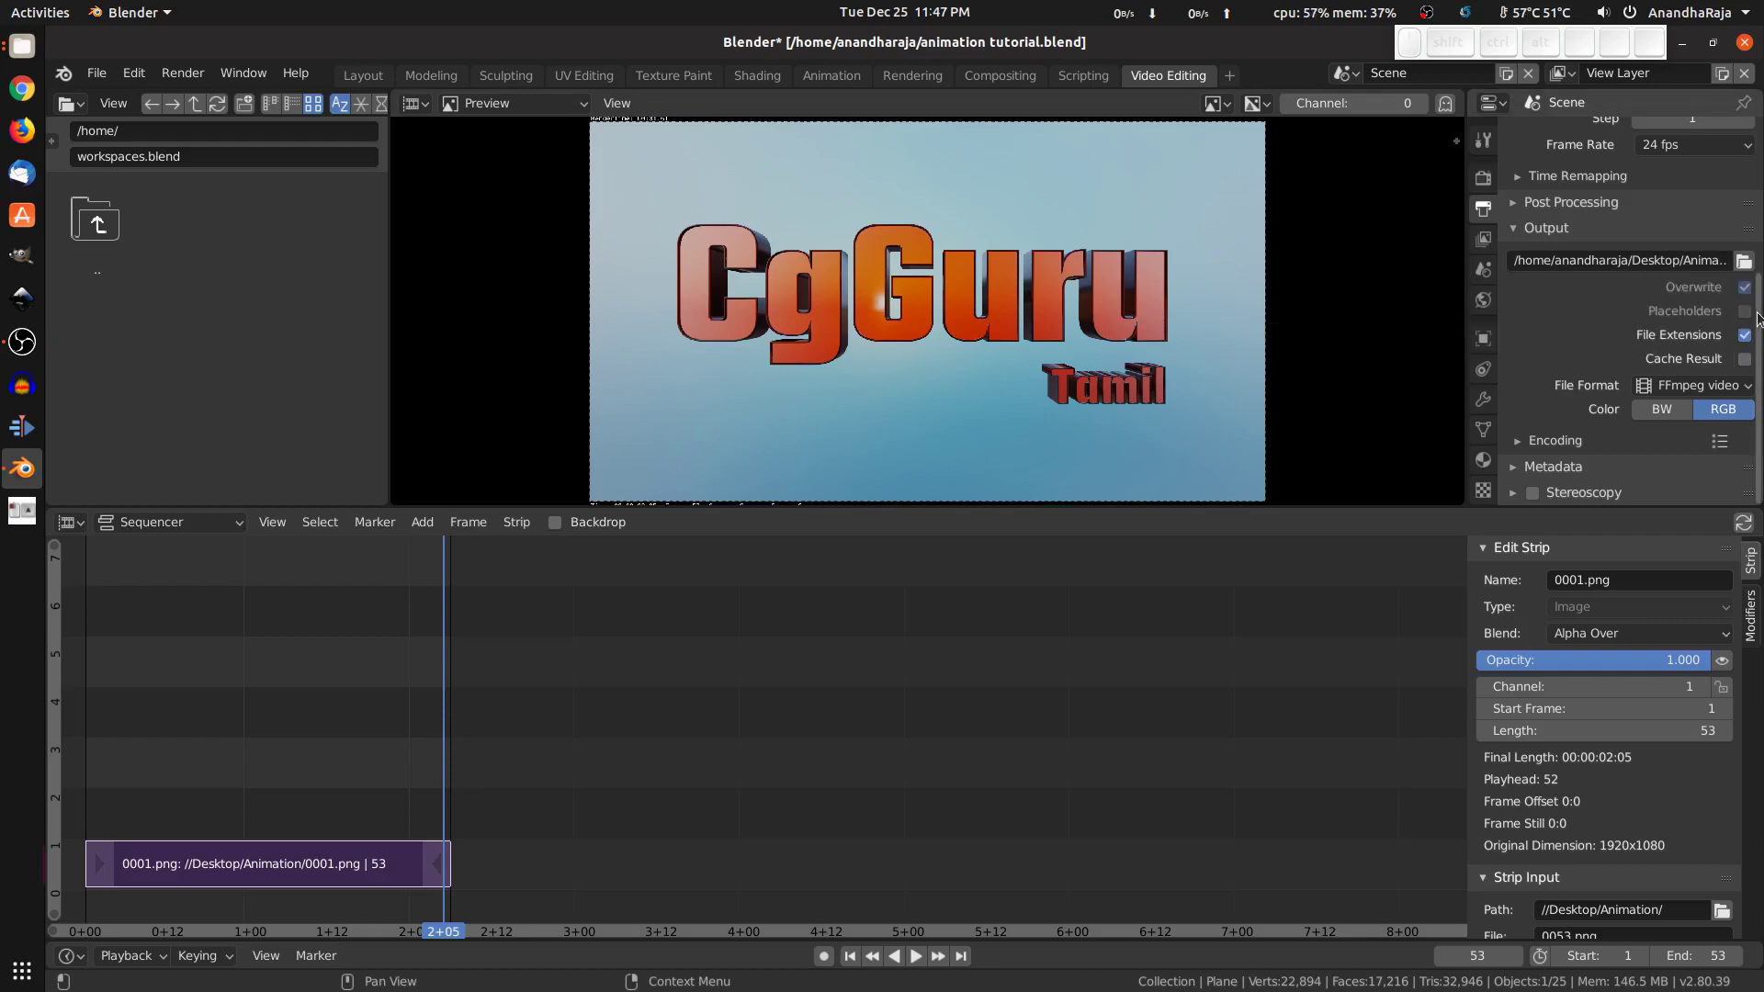
# Step: Expand the output encoding settings and set the container to MPEG-4
pyautogui.click(1527, 445)
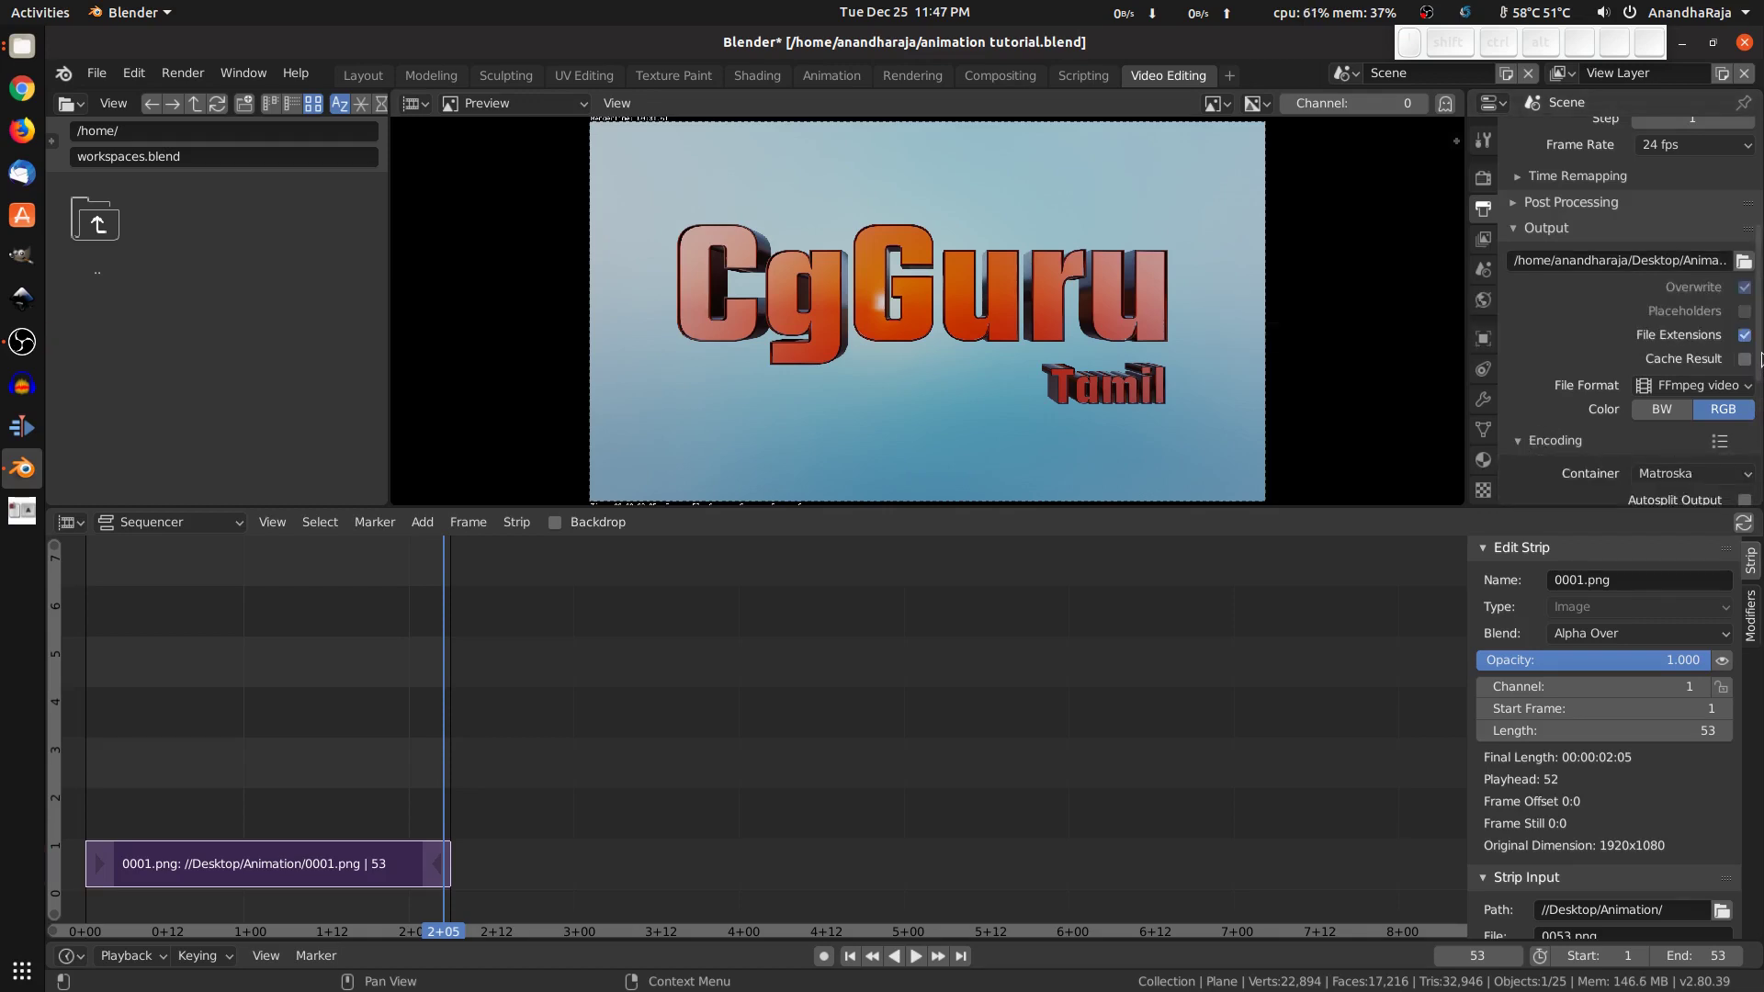
pyautogui.scroll(-2, 1761, 392)
pyautogui.scroll(-3, 1761, 392)
pyautogui.click(1695, 288)
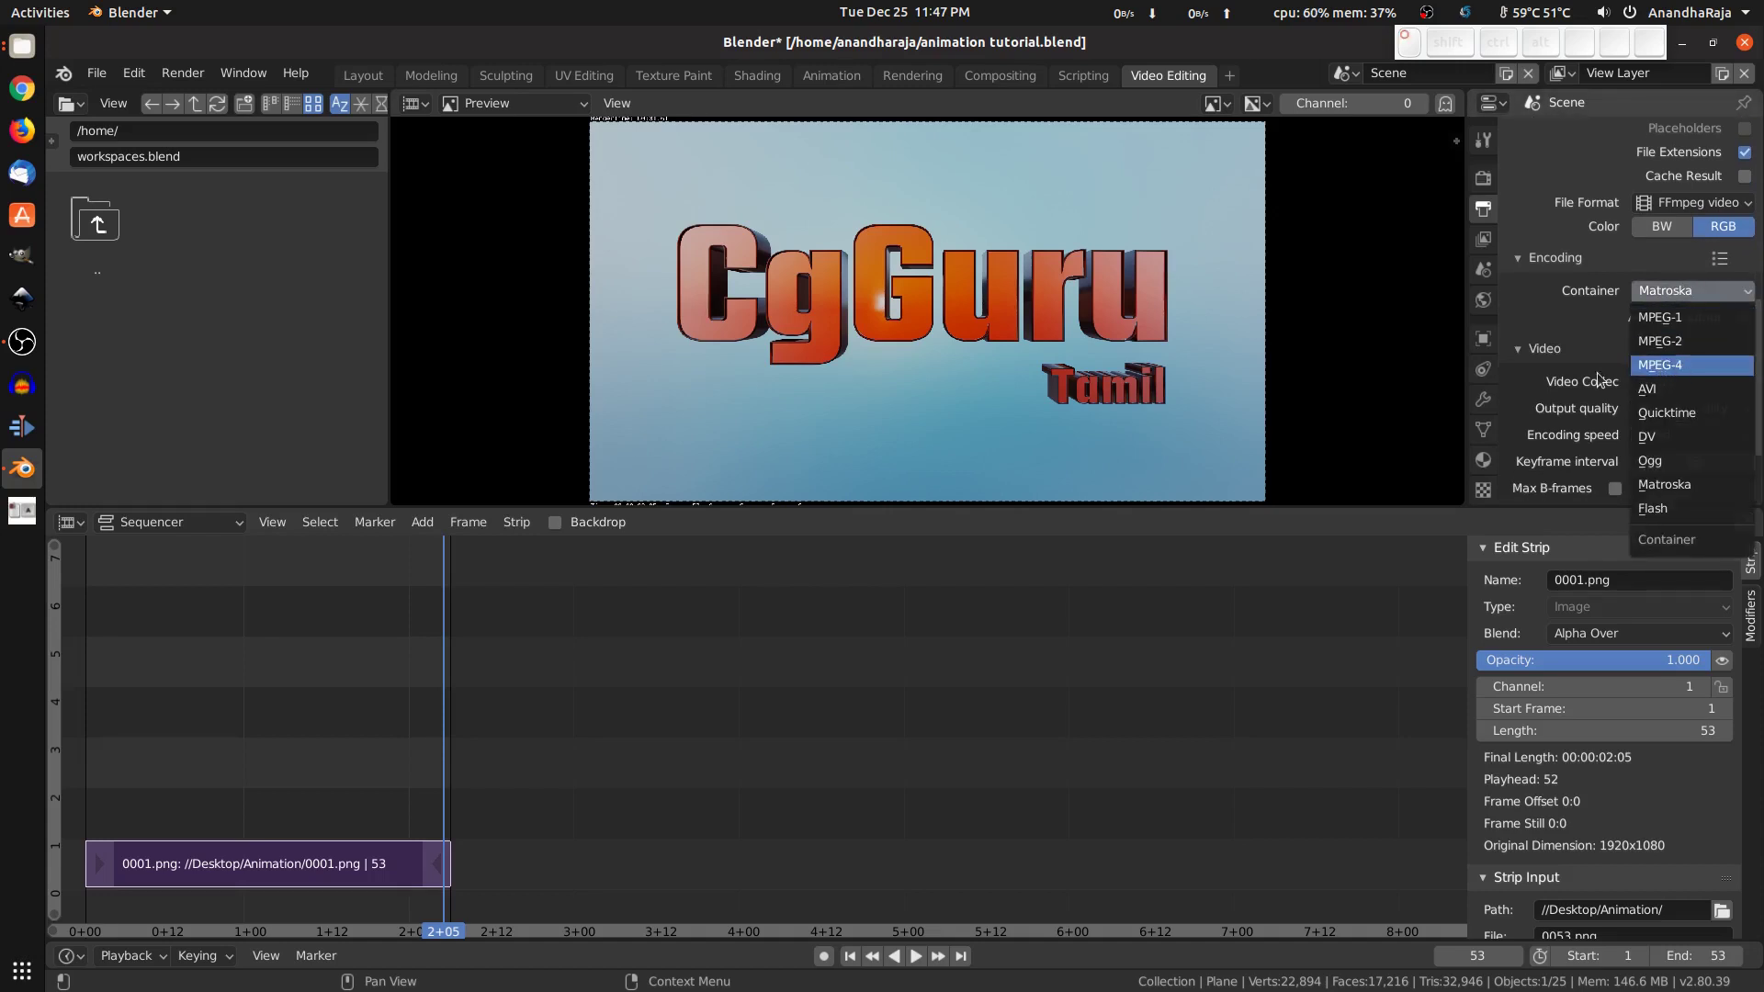
pyautogui.click(1660, 364)
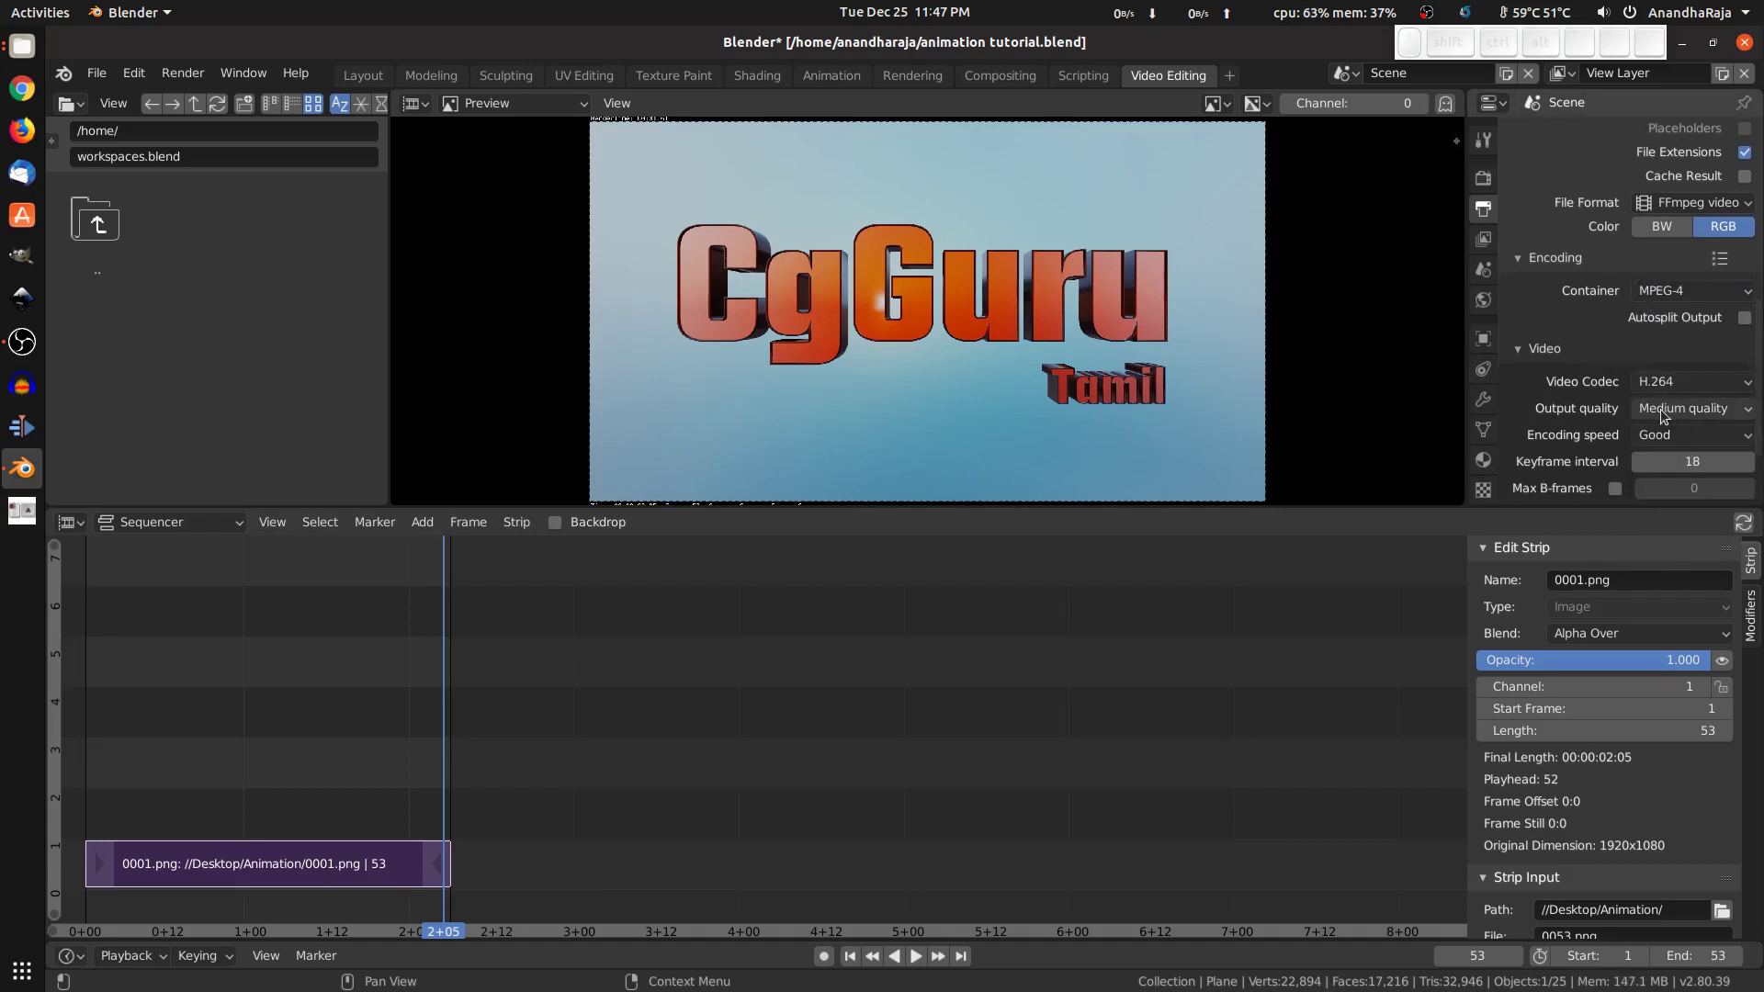
# Step: Set the video output quality to Lossless and the audio codec to No Audio
pyautogui.click(1702, 413)
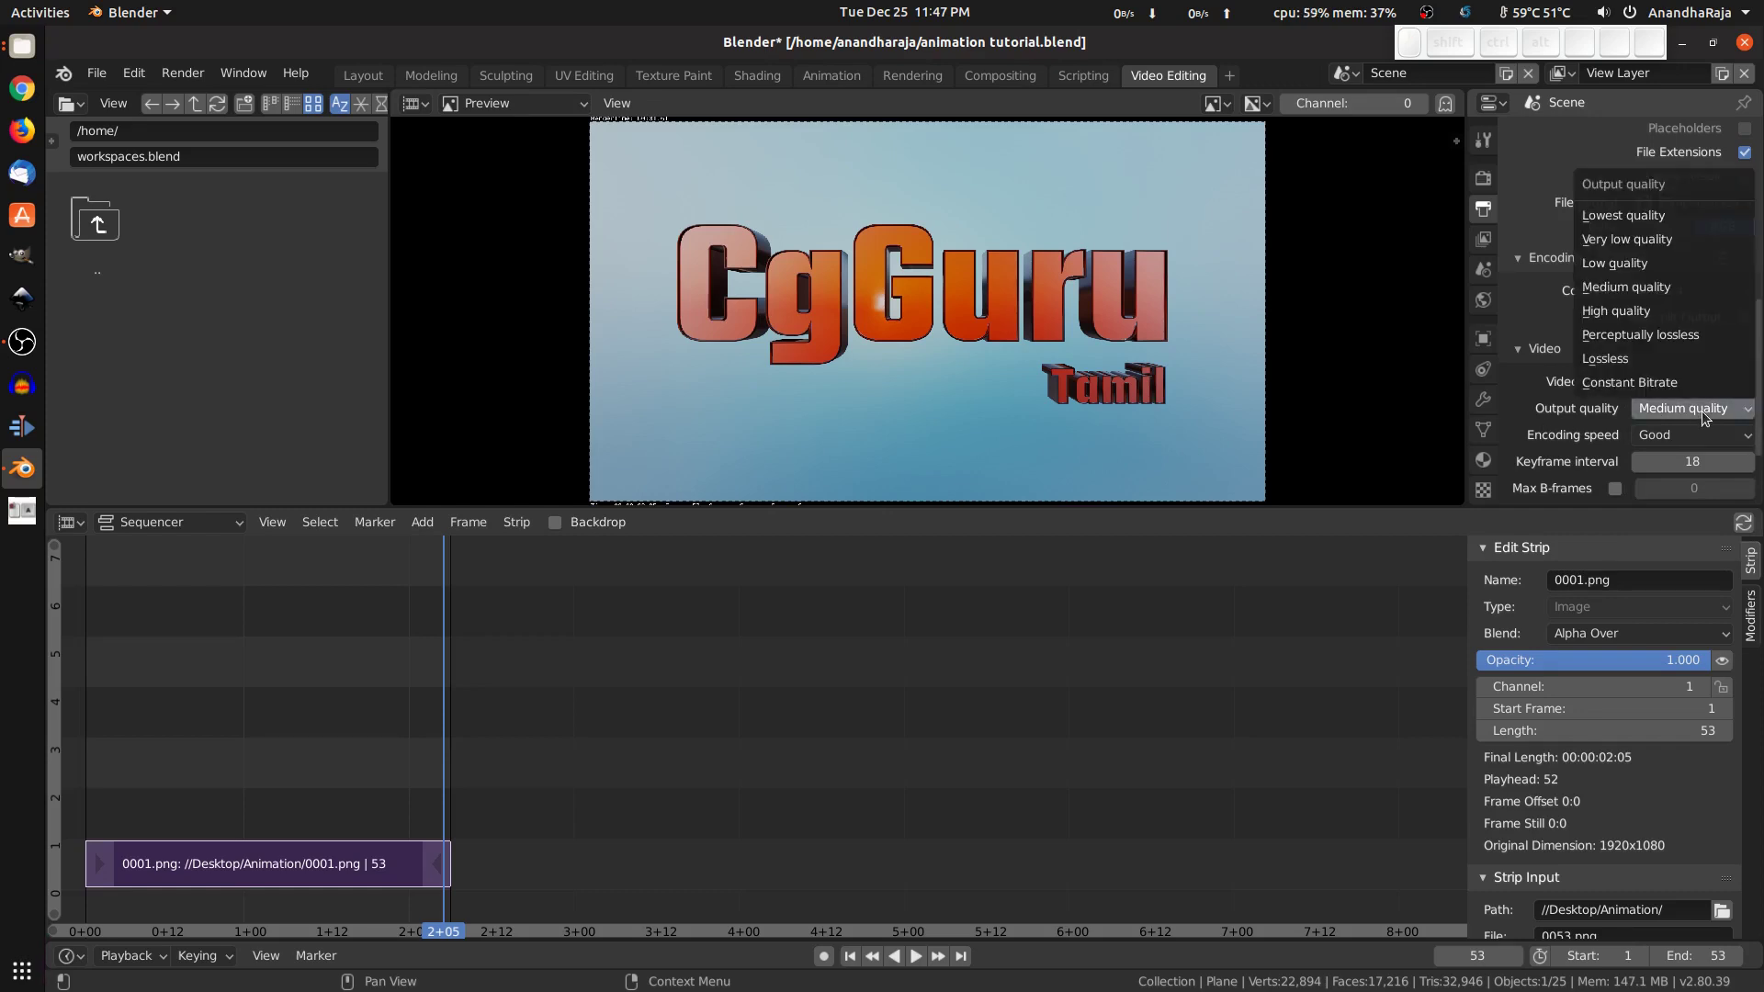
pyautogui.click(1640, 359)
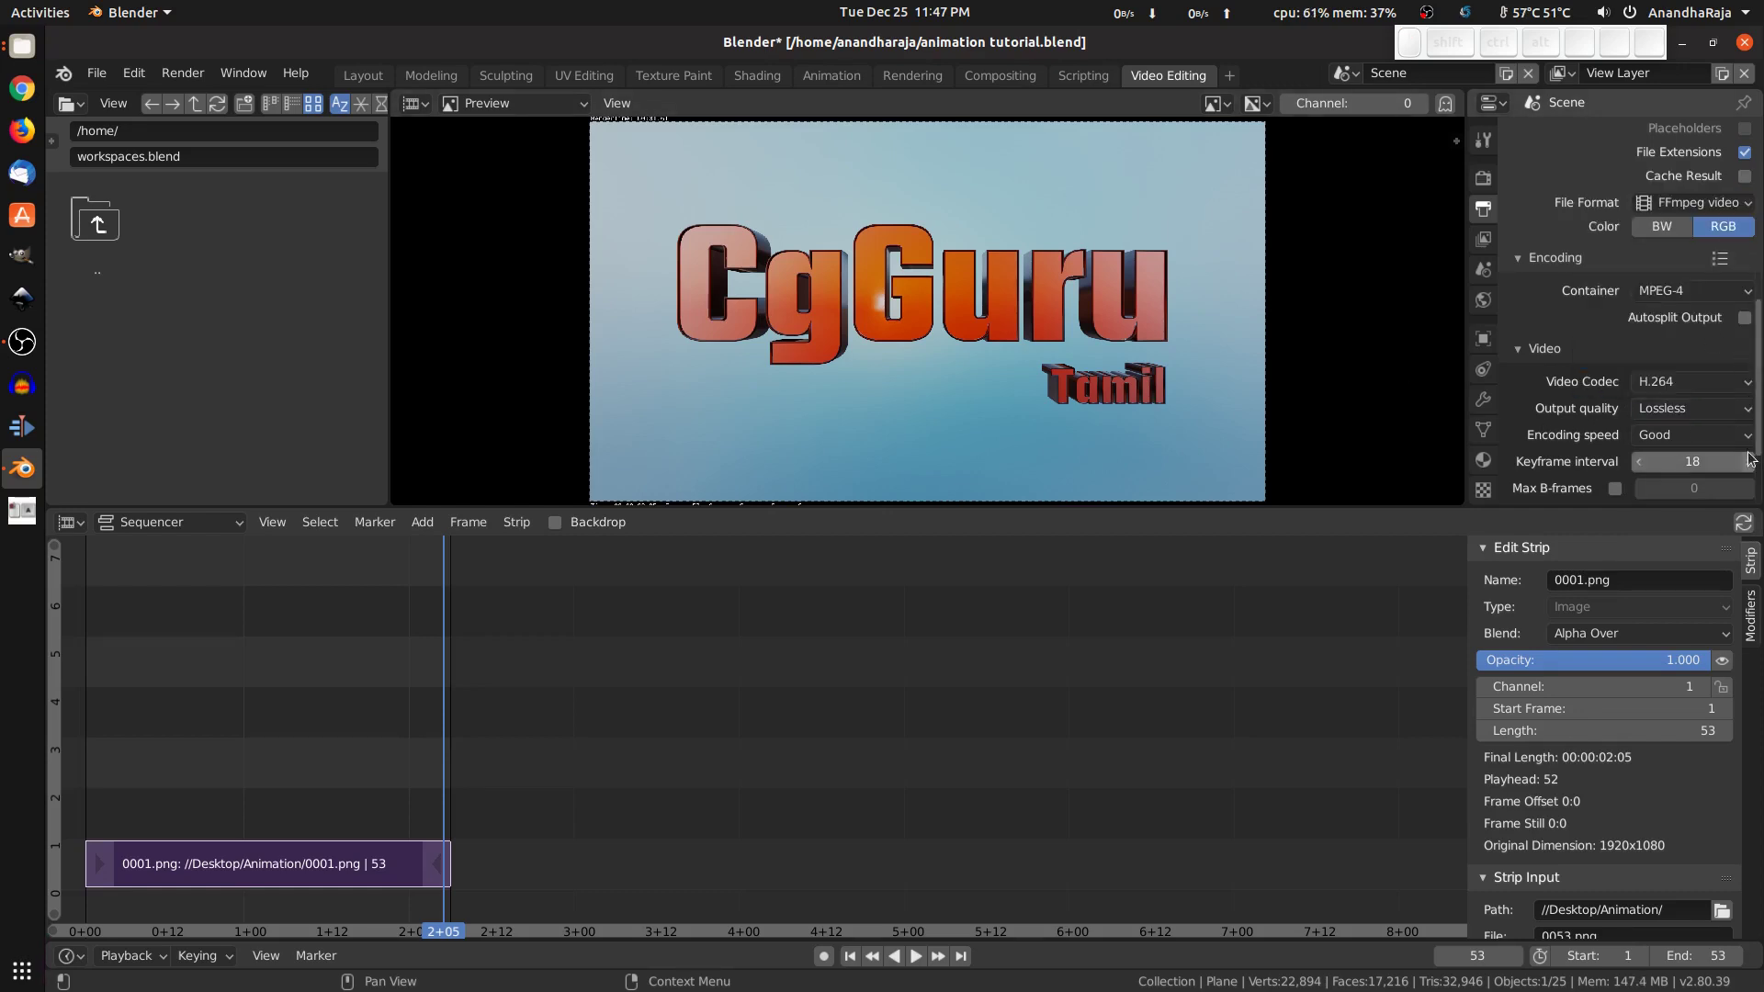
pyautogui.moveTo(1760, 431); pyautogui.dragTo(1760, 468)
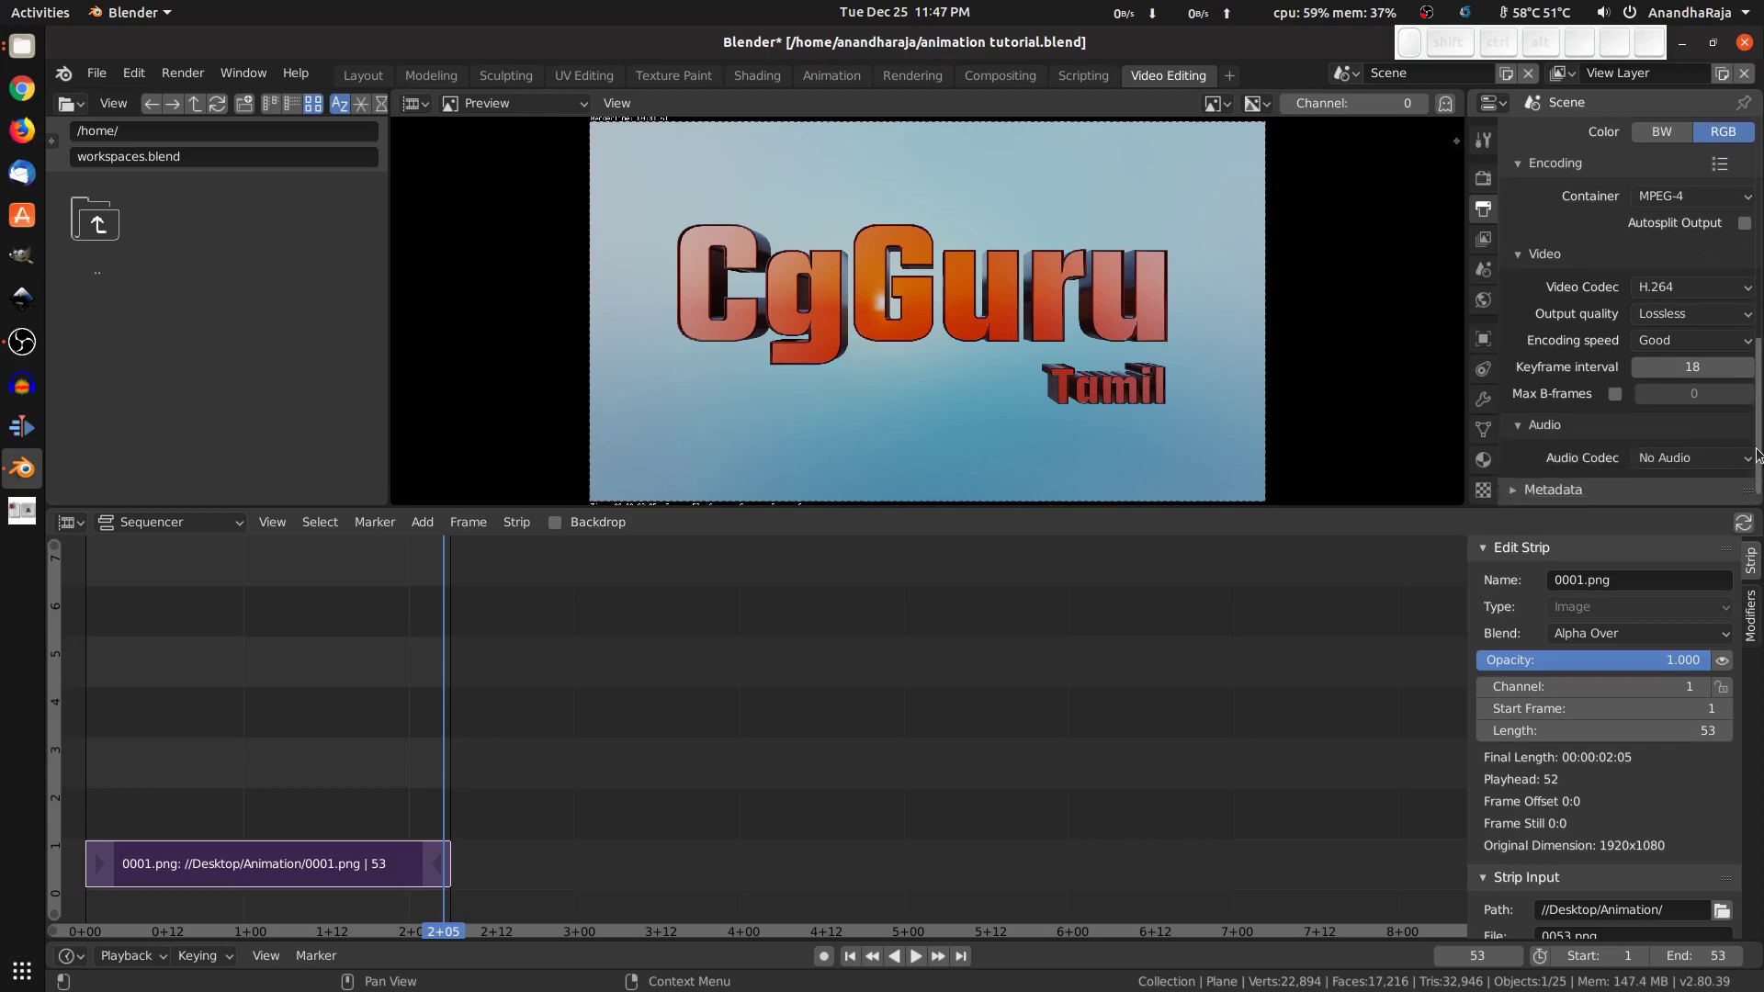
pyautogui.click(1702, 458)
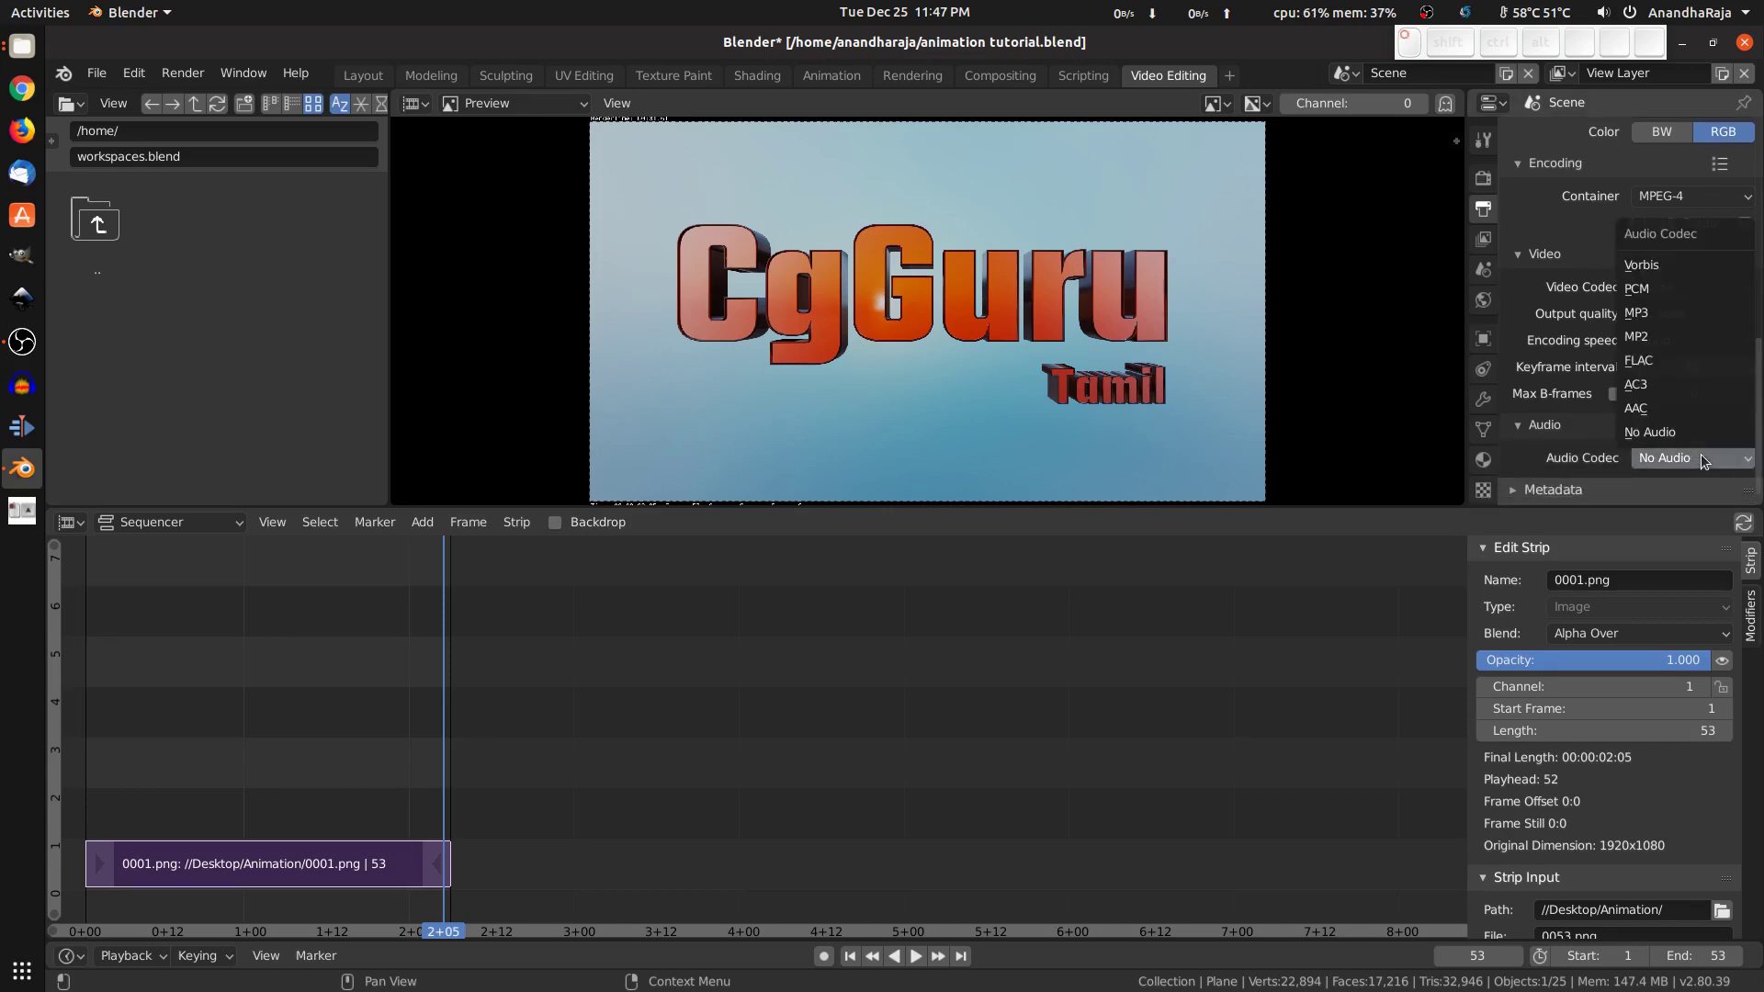
pyautogui.click(1708, 433)
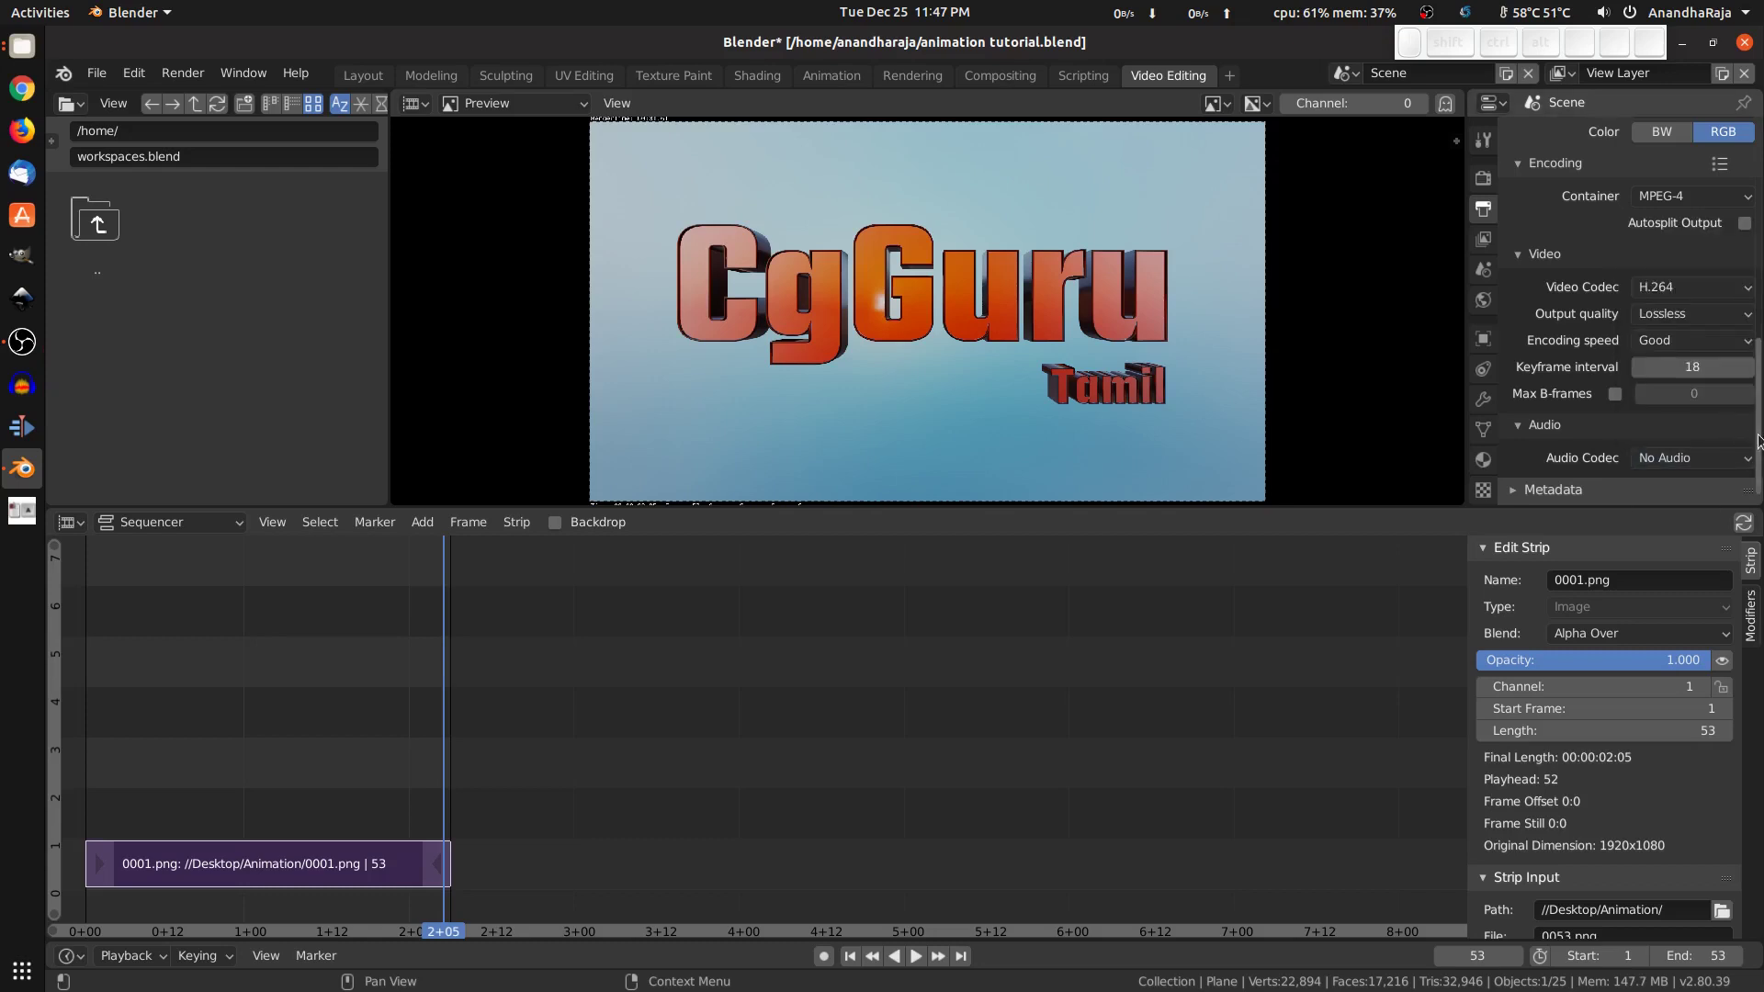
pyautogui.moveTo(1759, 443); pyautogui.dragTo(1759, 470)
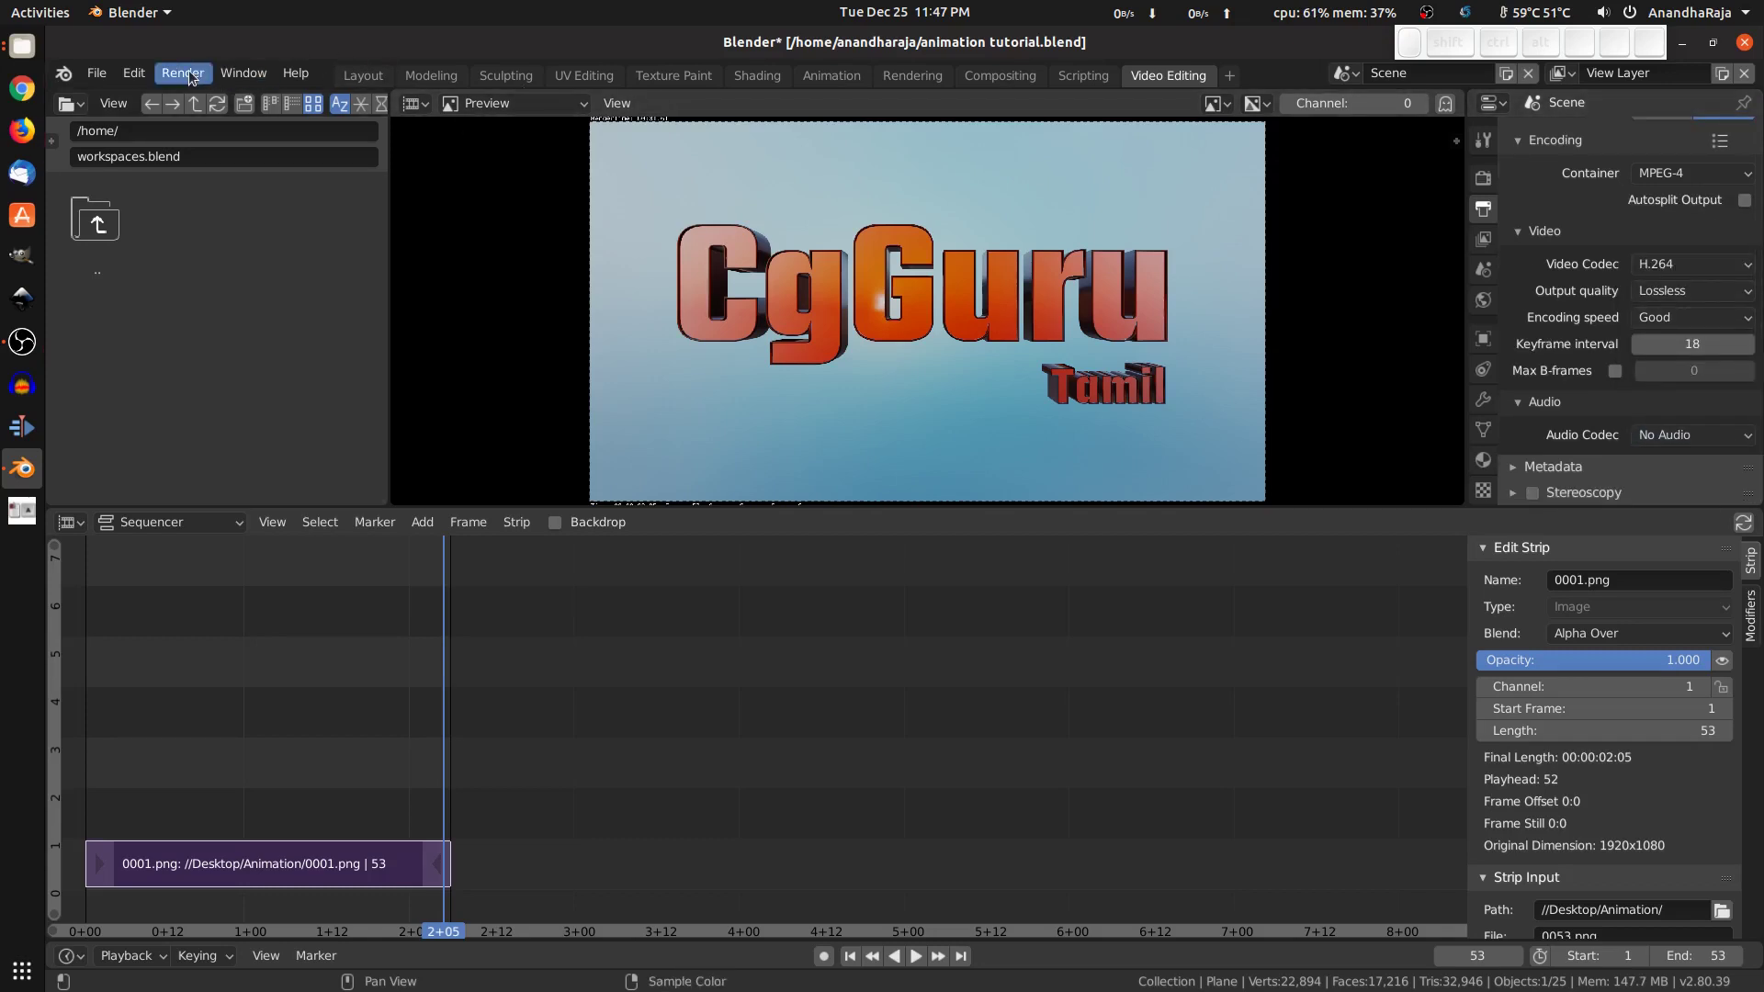
# Step: Render the sequencer strip to a video file, view the progress in the Blender Render window, and close that window
pyautogui.click(168, 930)
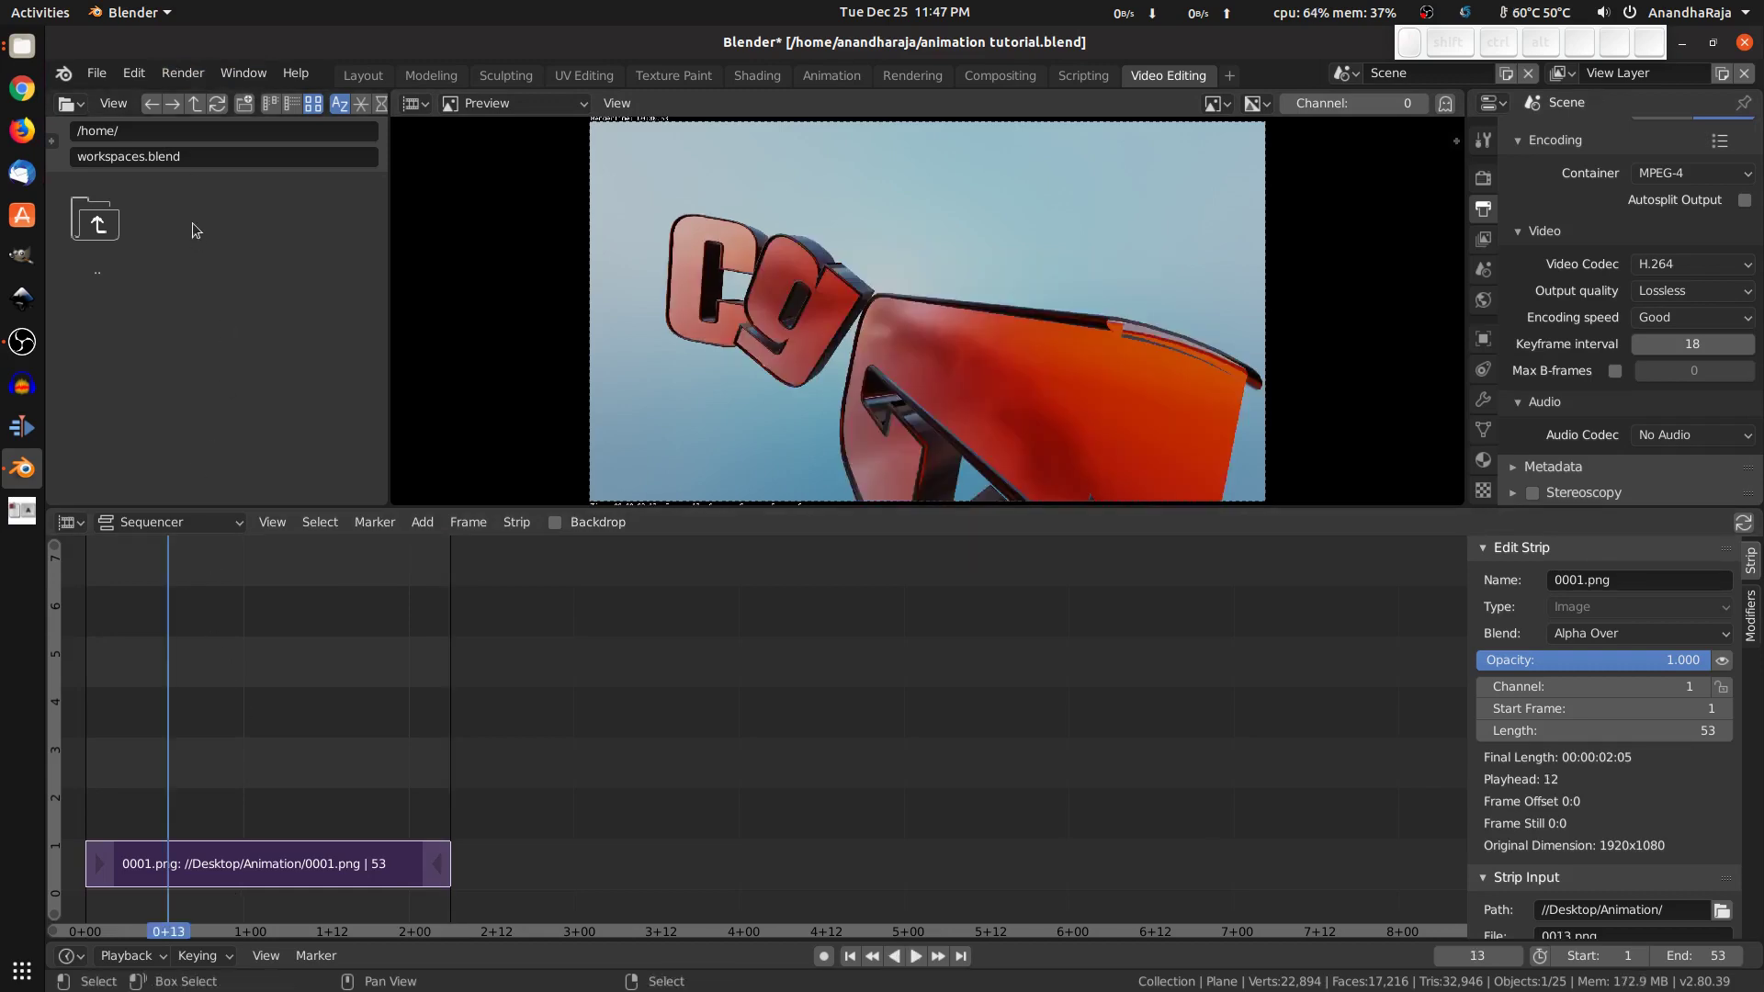
pyautogui.click(167, 72)
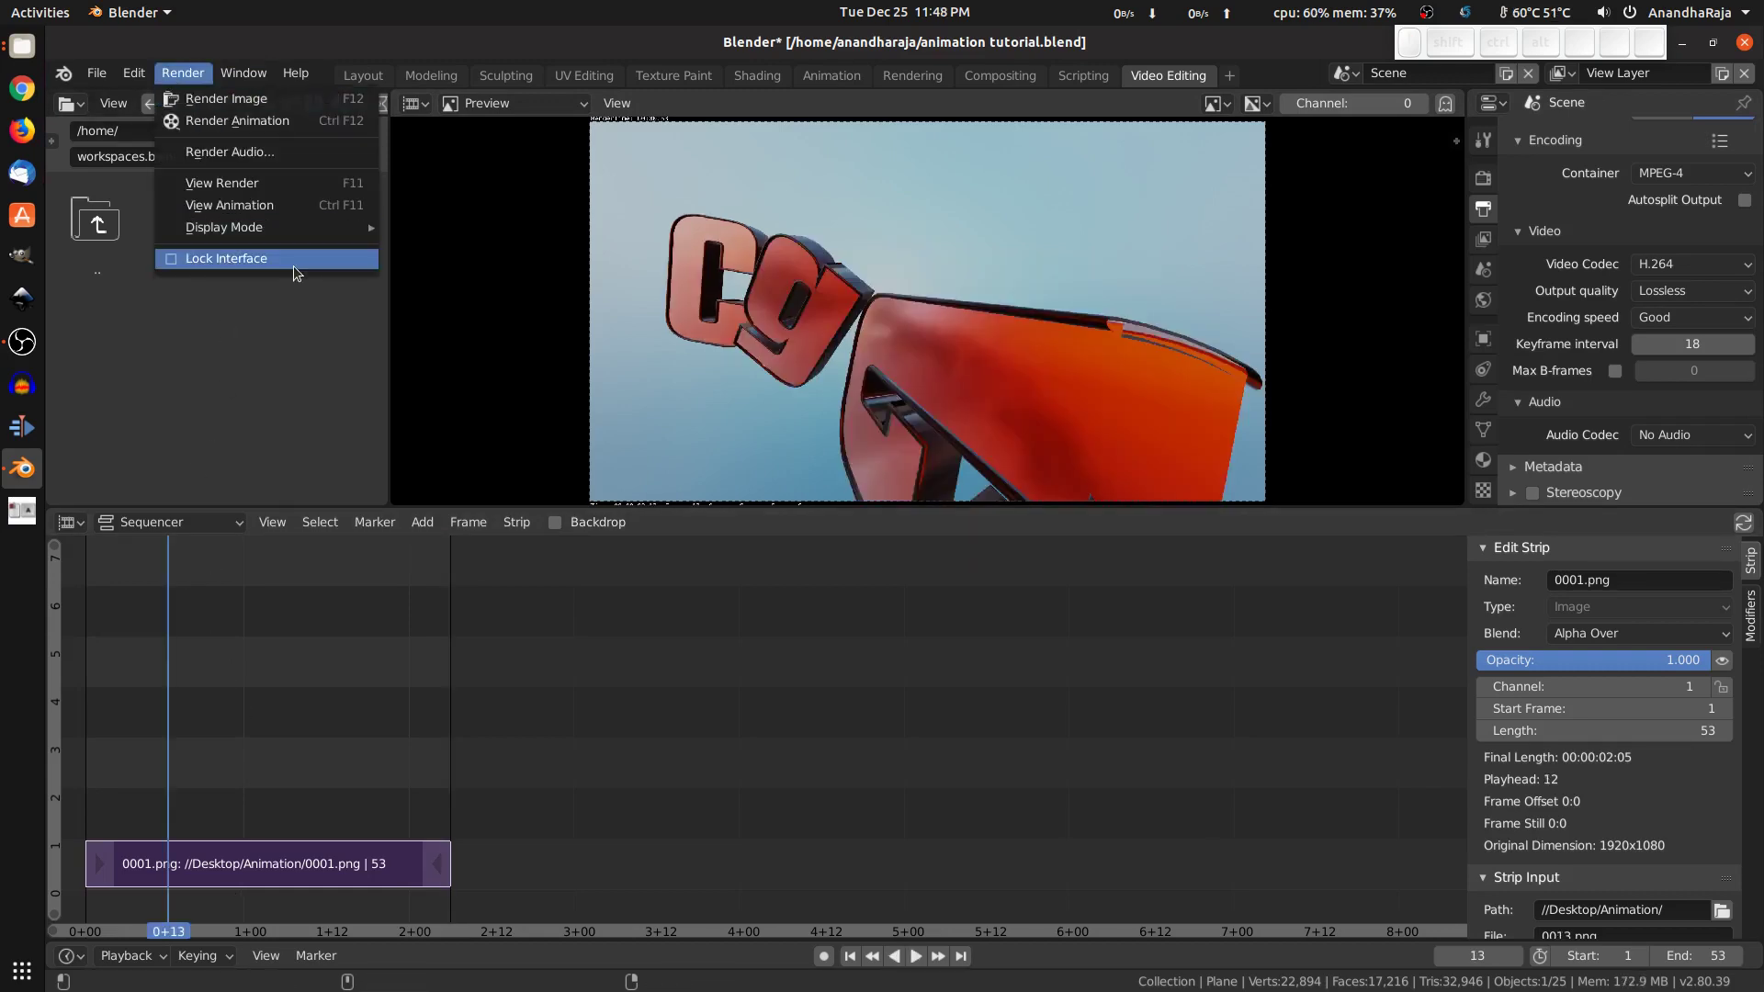
pyautogui.click(316, 116)
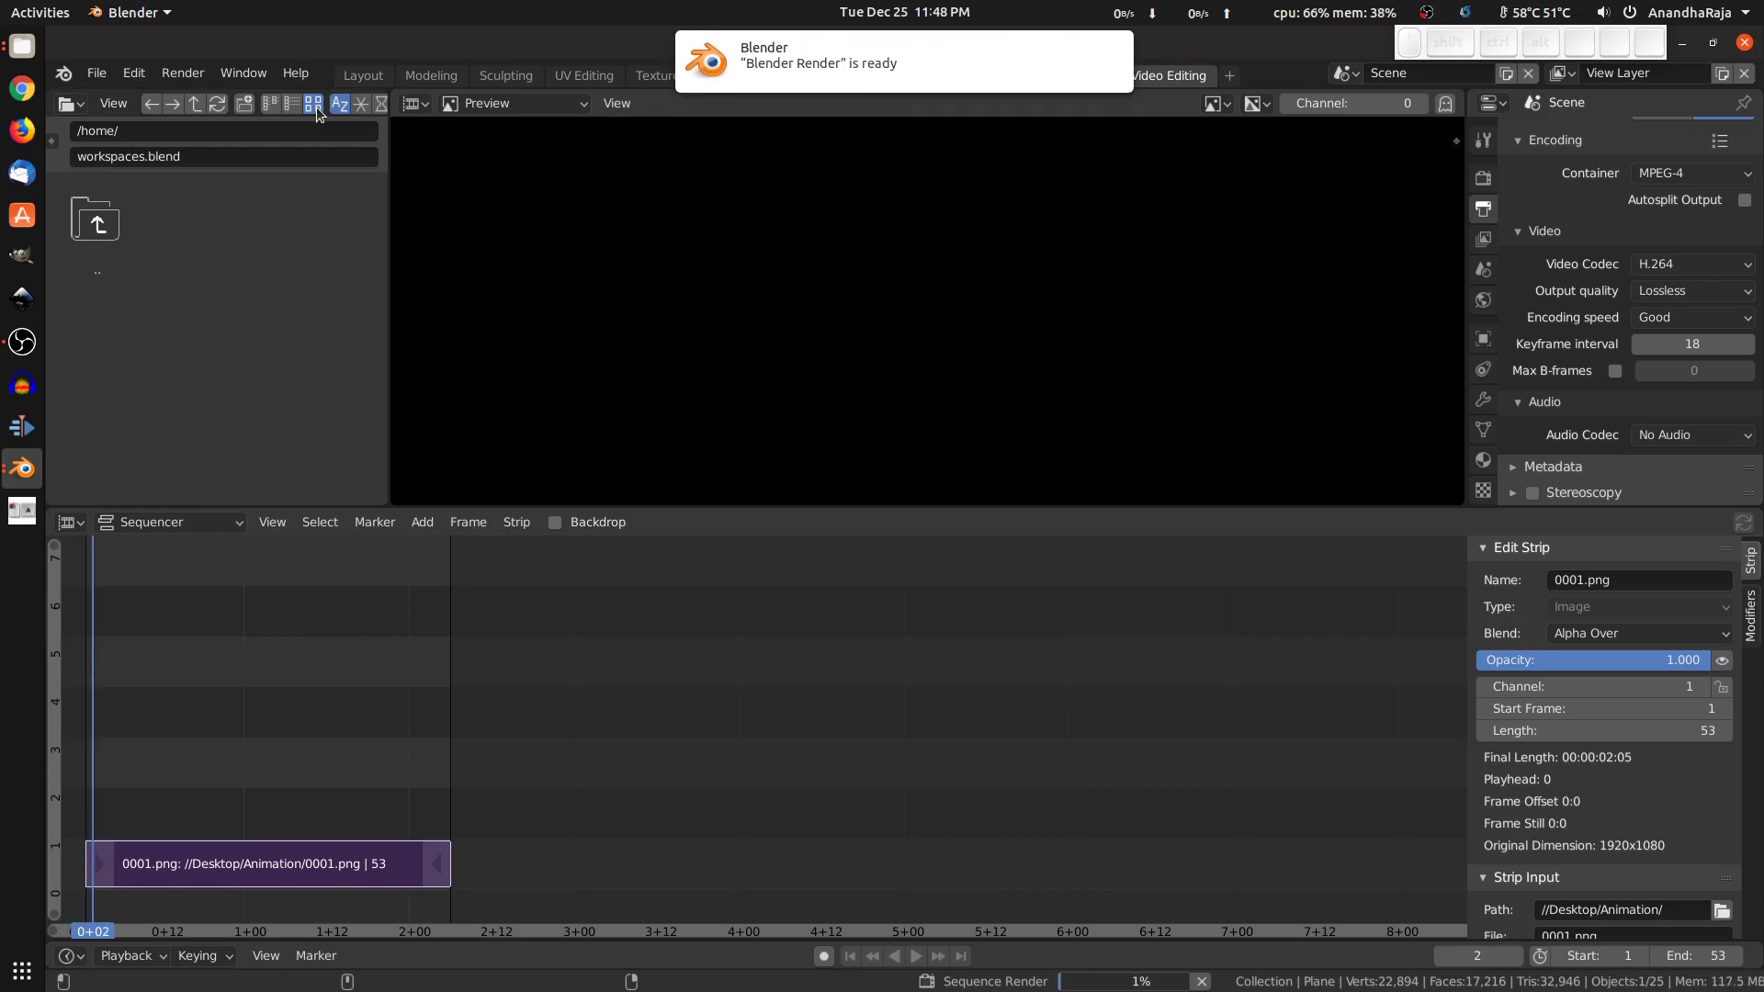
pyautogui.click(22, 467)
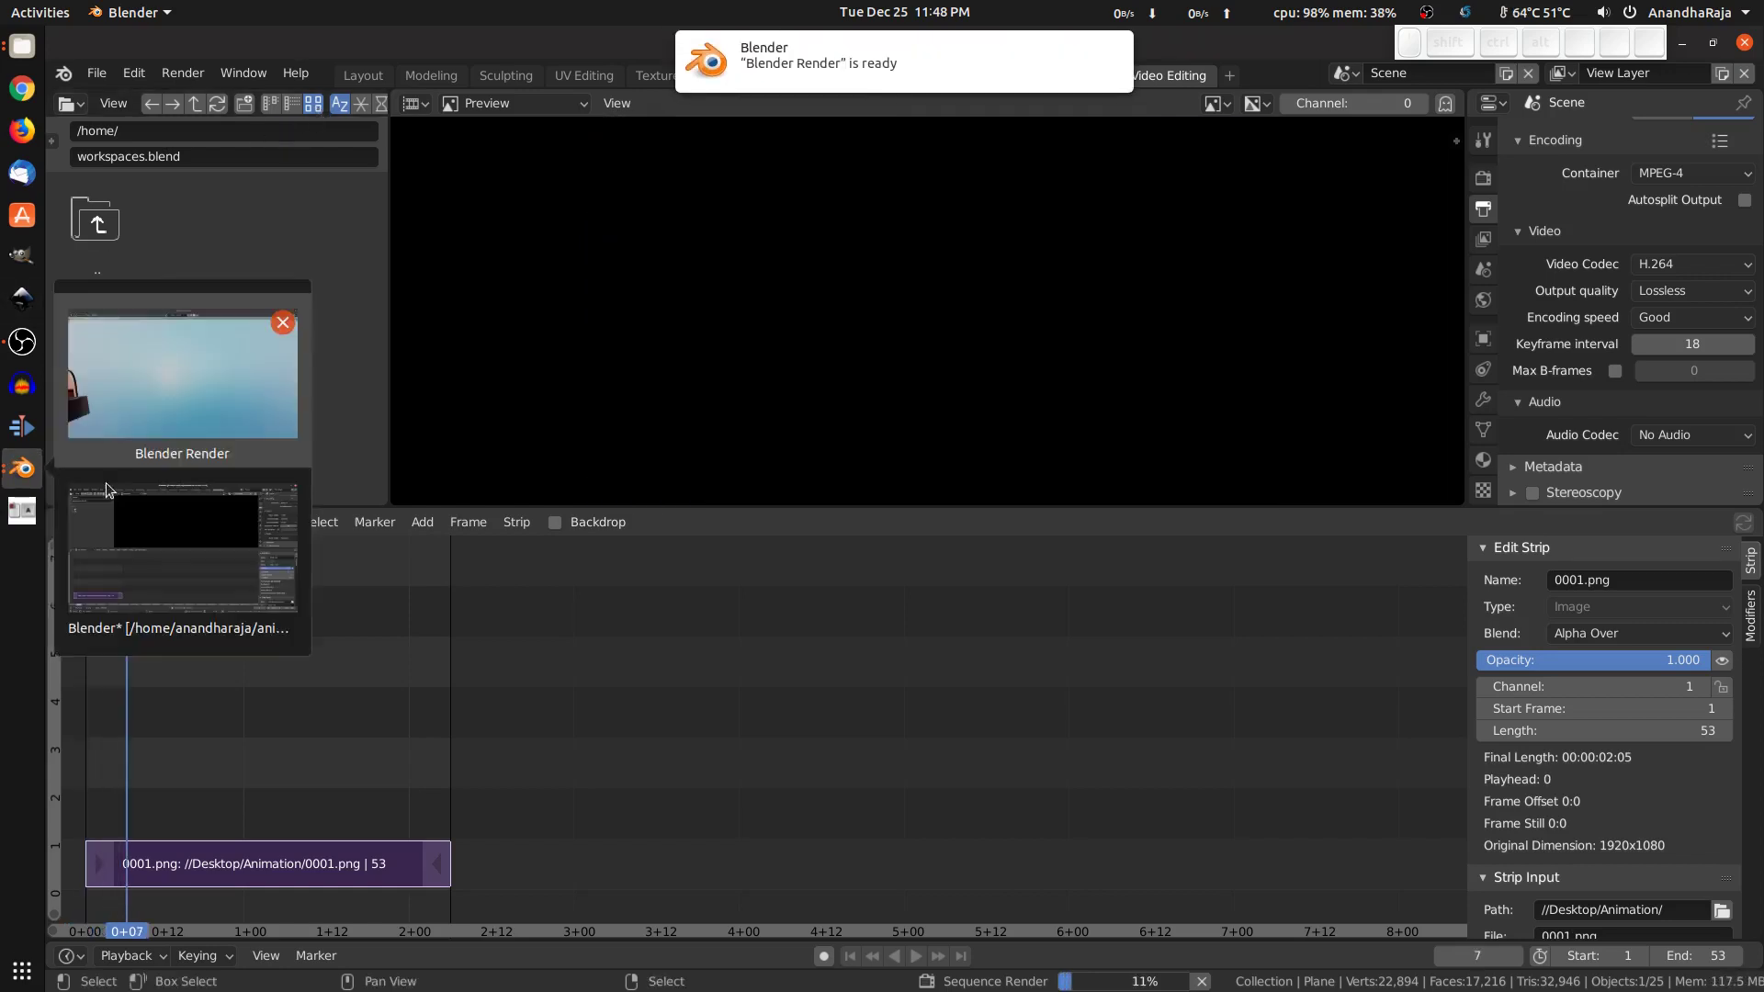
pyautogui.click(189, 399)
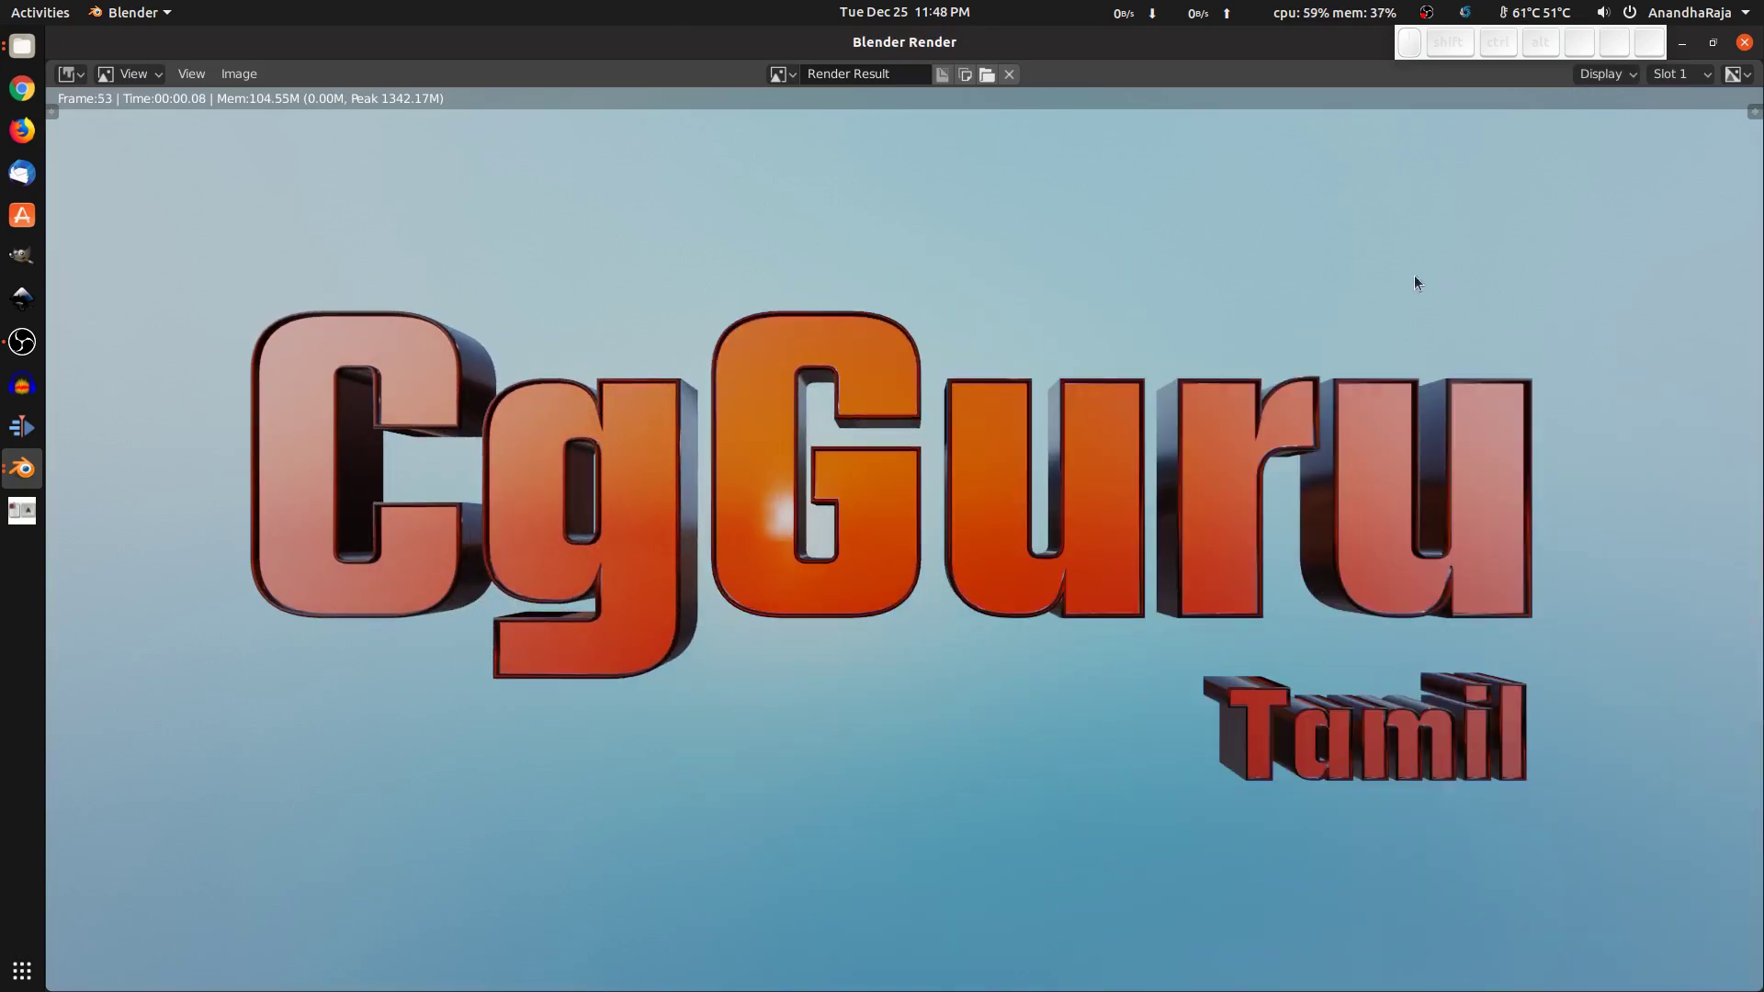
pyautogui.click(1744, 42)
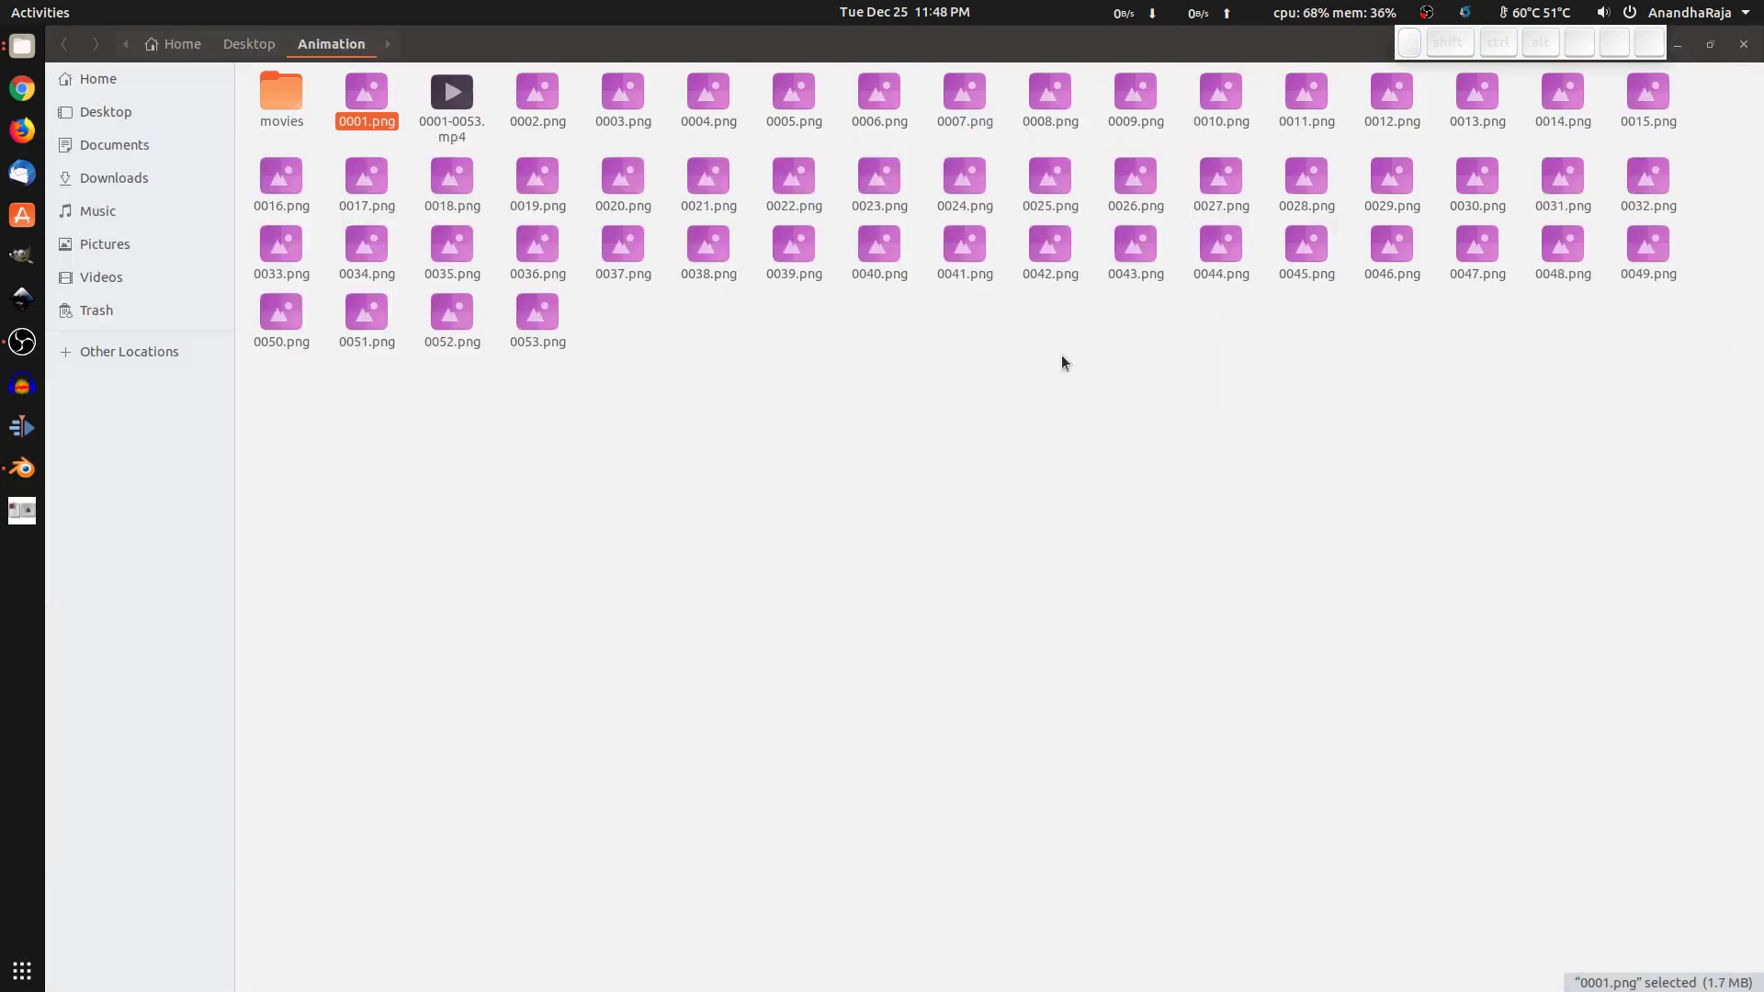
# Step: Open 0001-0053.mp4 from the Animation folder in VLC media player and watch the rendered animation
pyautogui.click(1060, 361)
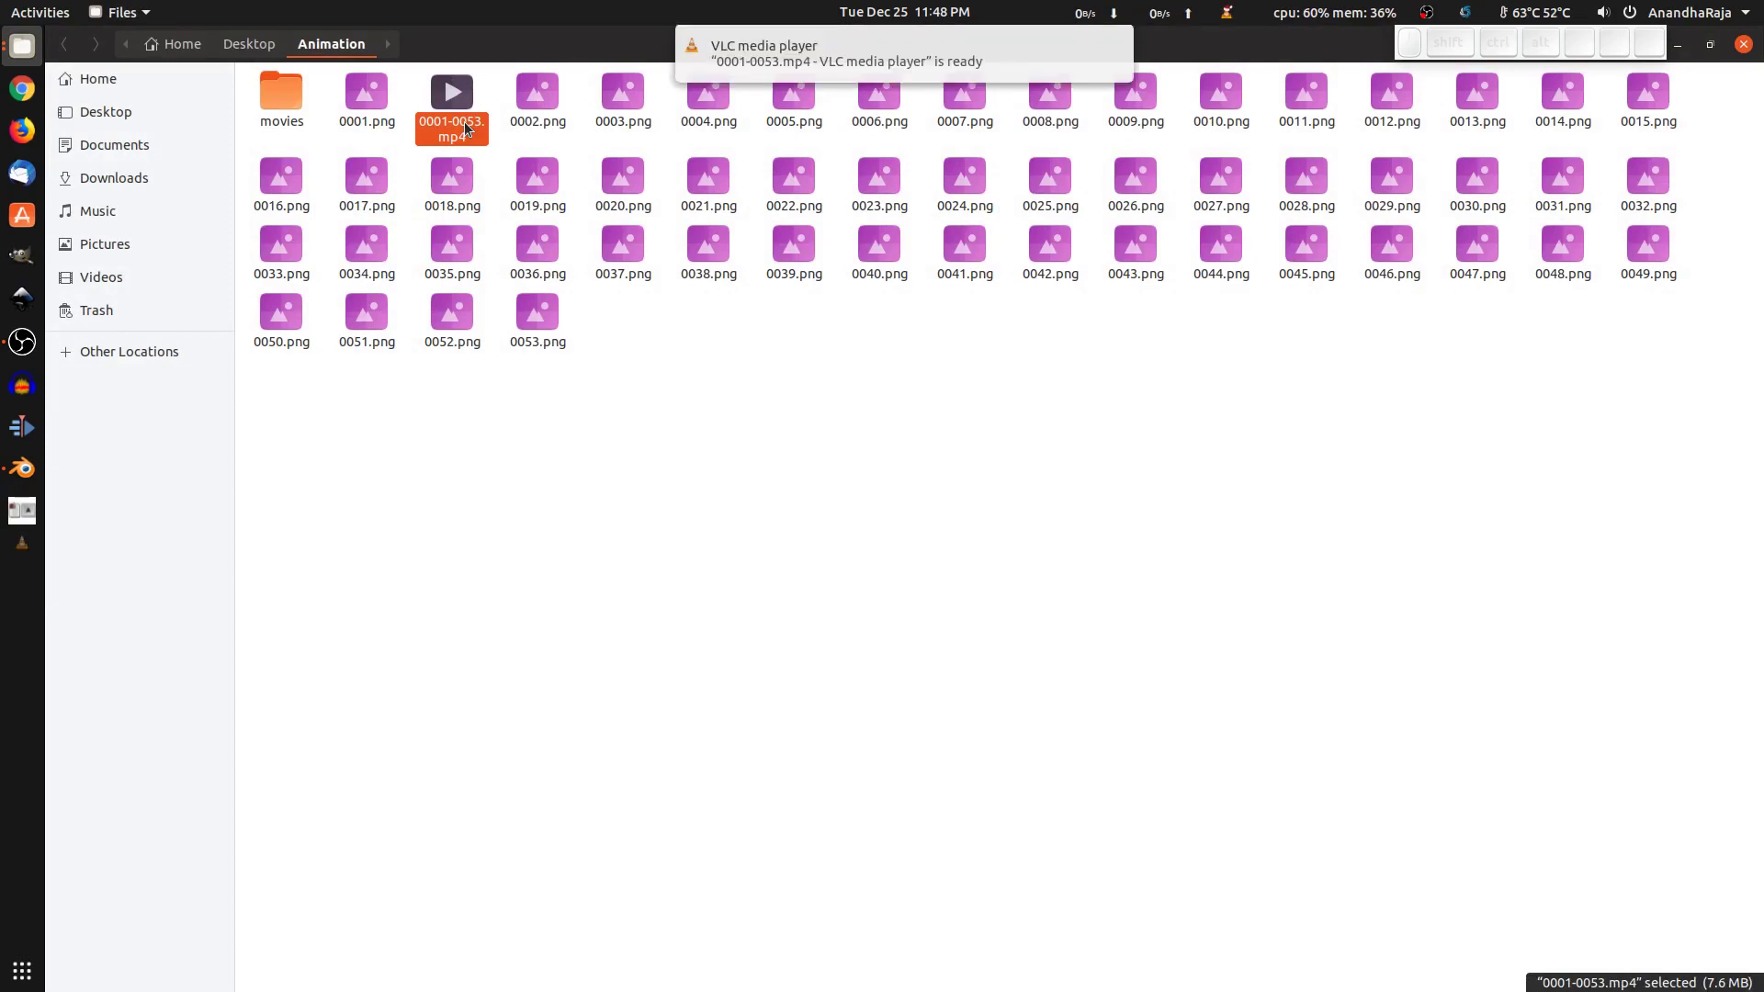
pyautogui.click(22, 553)
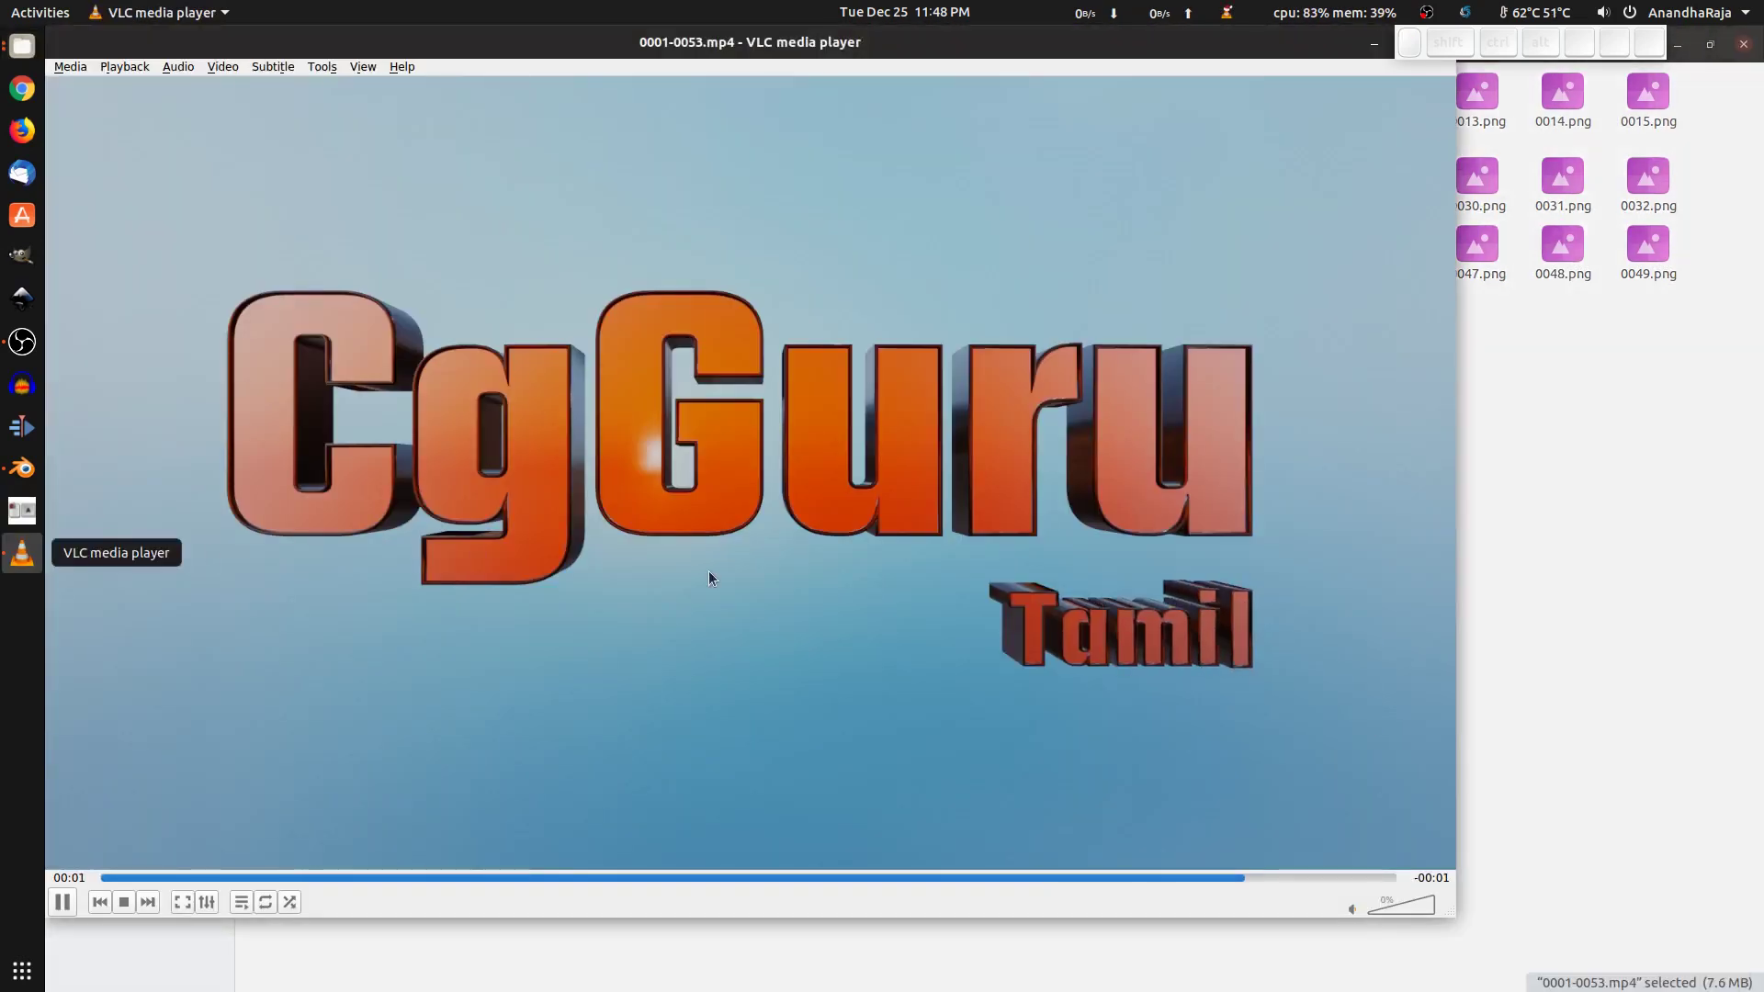
pyautogui.click(61, 108)
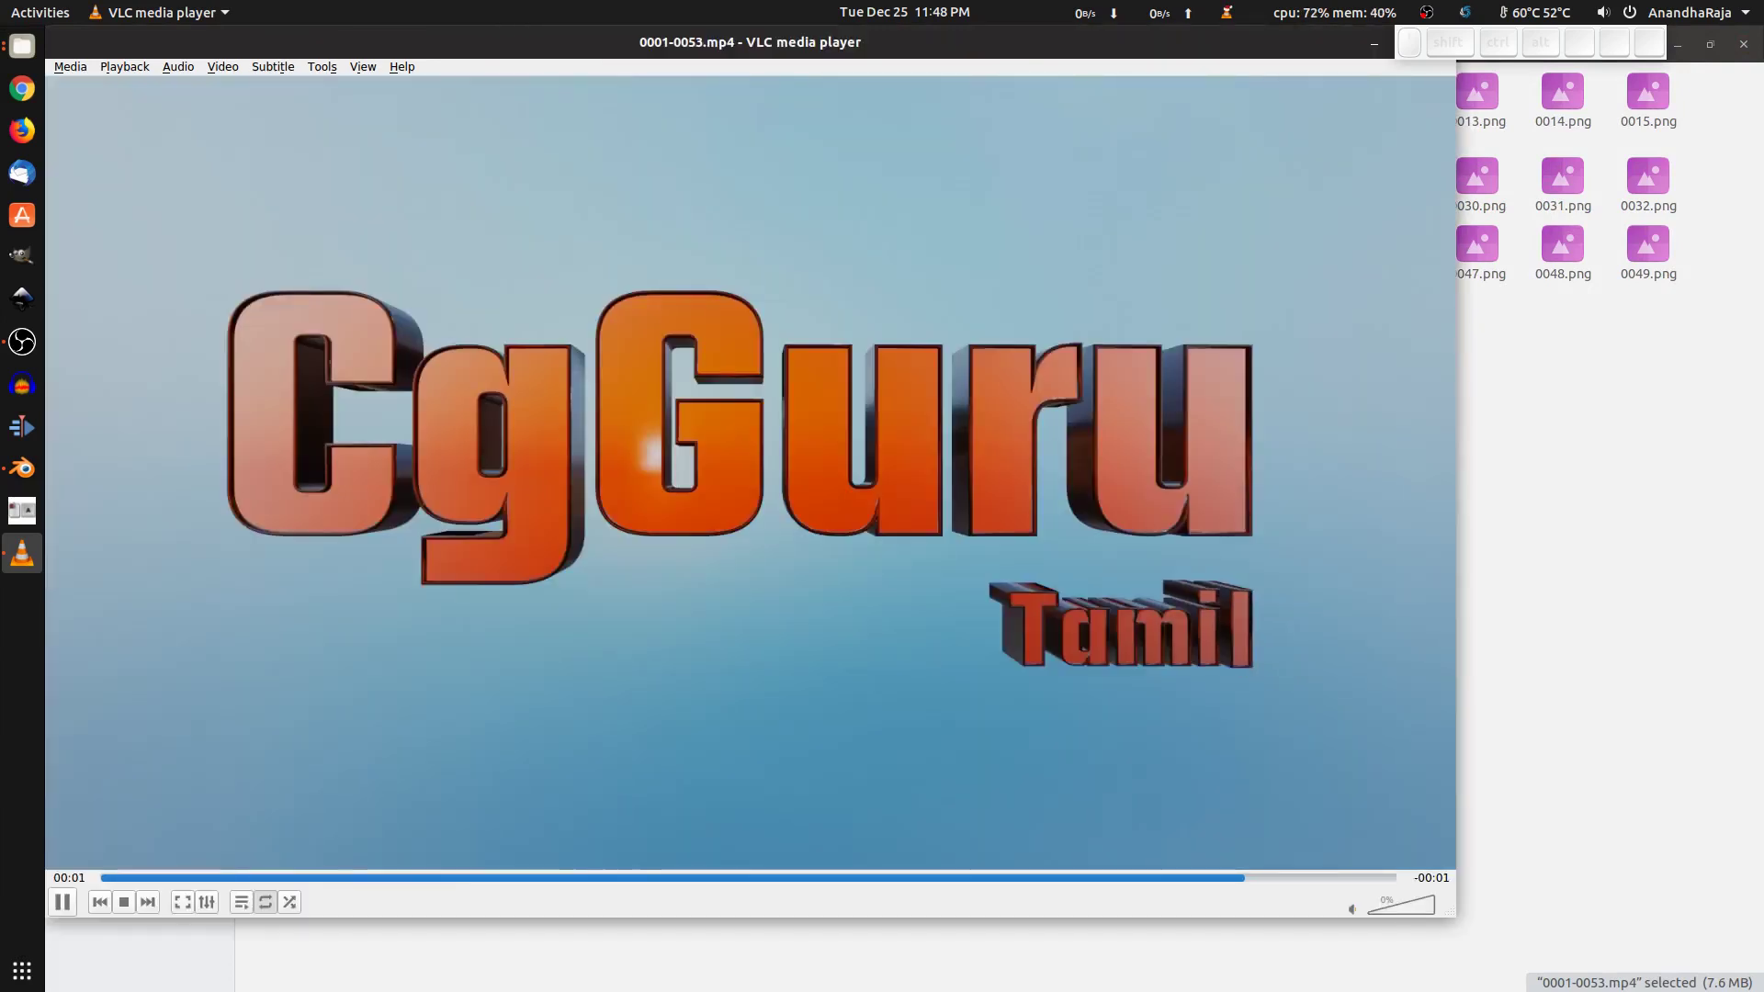